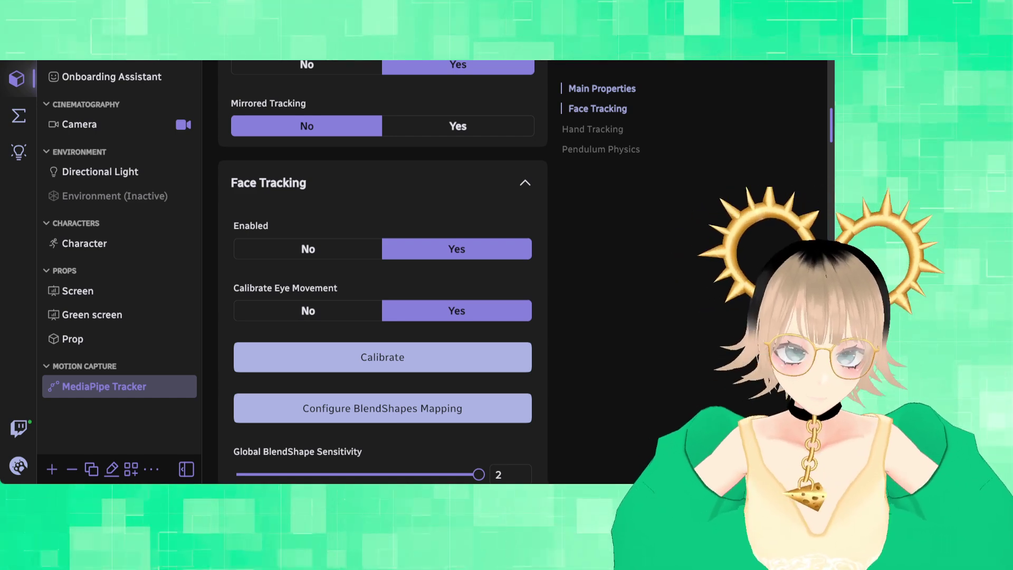
# Step: Open the saved scene "new expressions test"
pyautogui.click(26, 475)
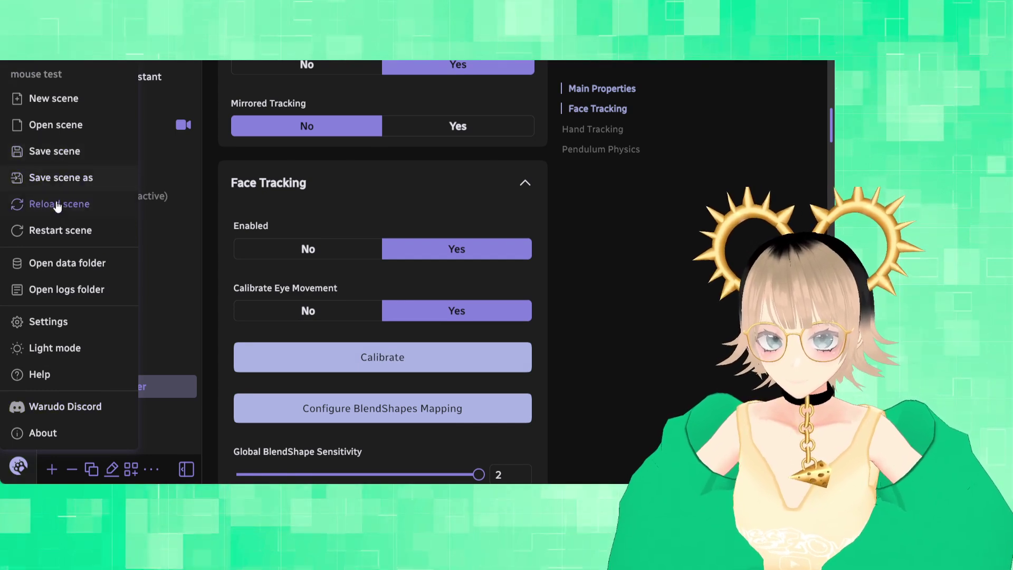
pyautogui.click(61, 128)
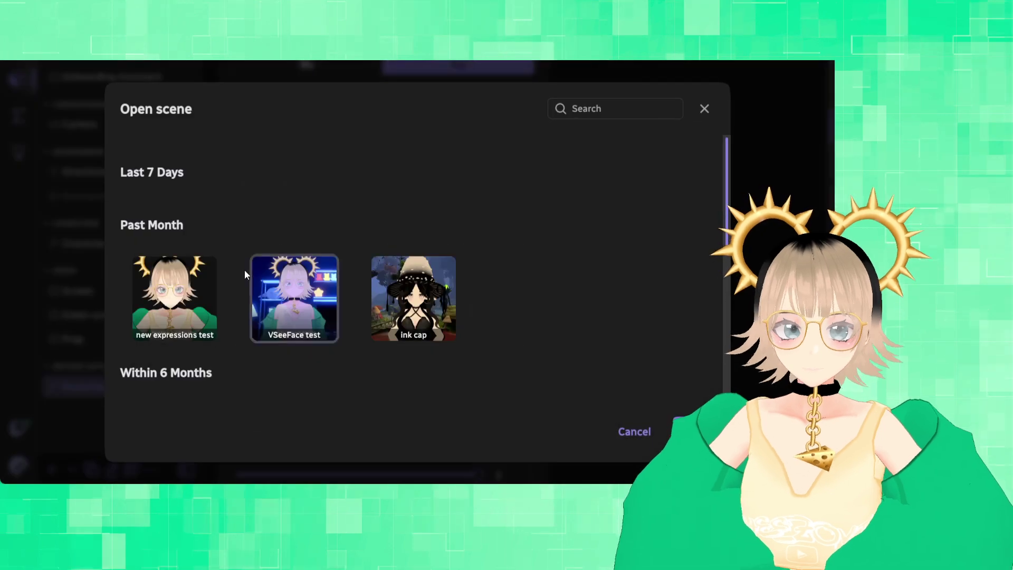
pyautogui.click(165, 290)
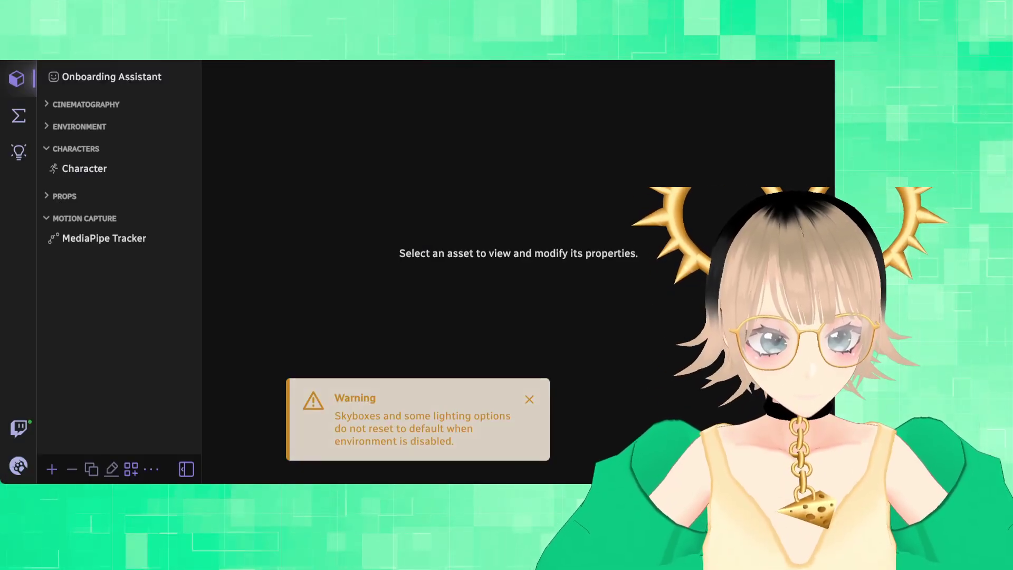
# Step: Examine the list of expressions set up for the Character asset
pyautogui.click(79, 168)
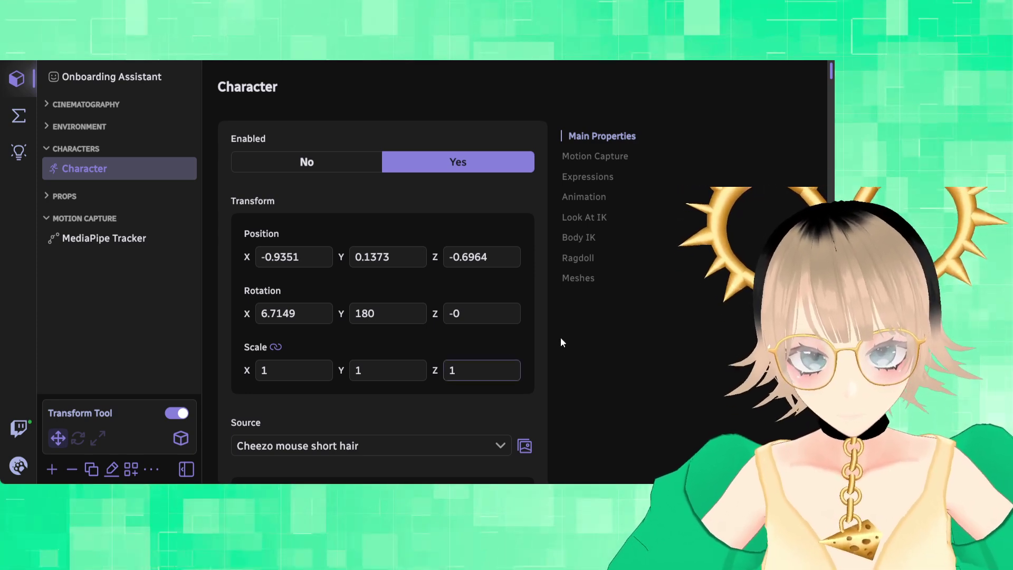
pyautogui.click(587, 177)
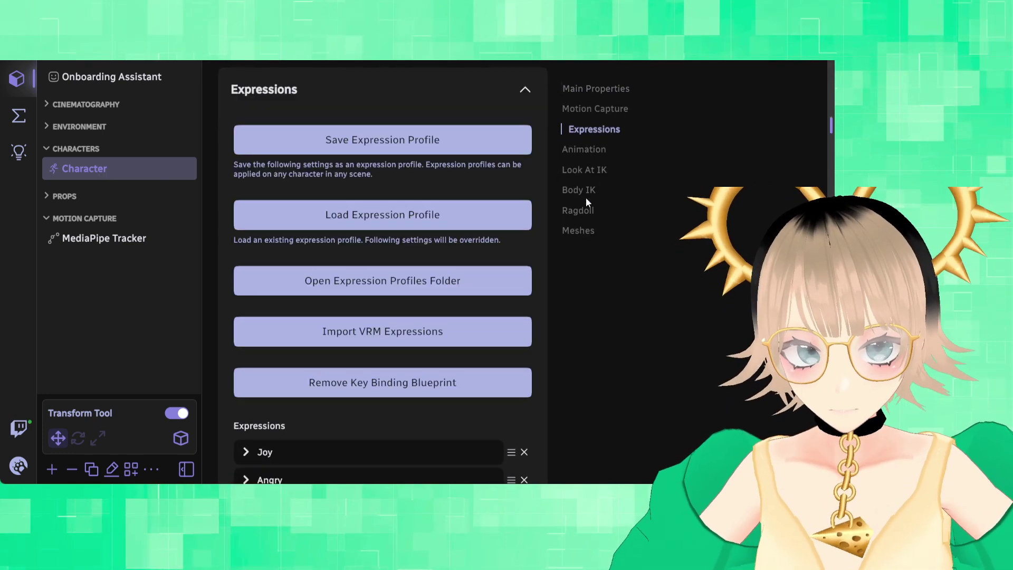
pyautogui.scroll(-4, 428, 295)
pyautogui.scroll(-3, 421, 301)
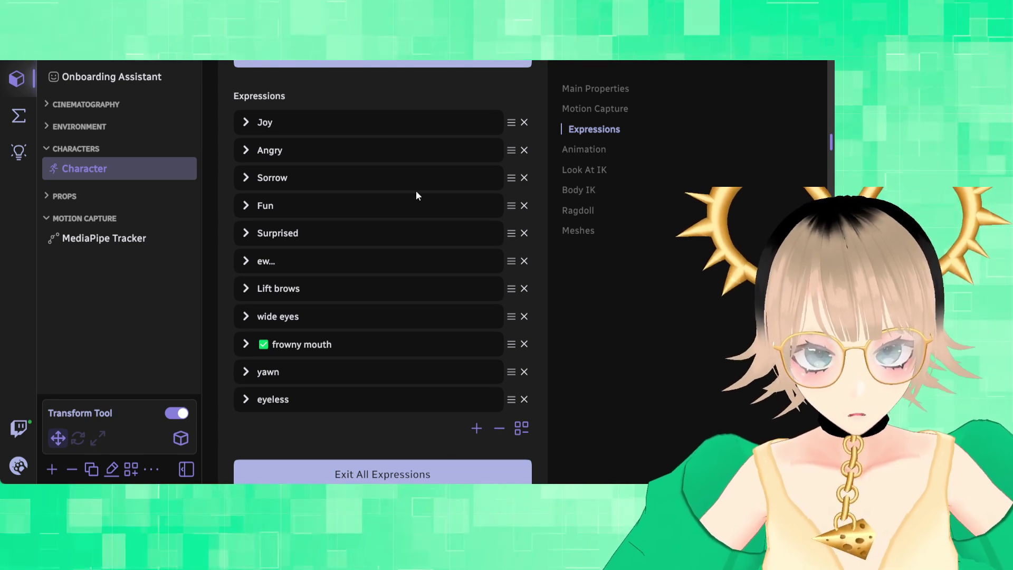
# Step: Examine the MediaPipe Tracker's main properties and face tracking settings, including camera, GPU acceleration, mirrored tracking and movement intensity
pyautogui.click(120, 242)
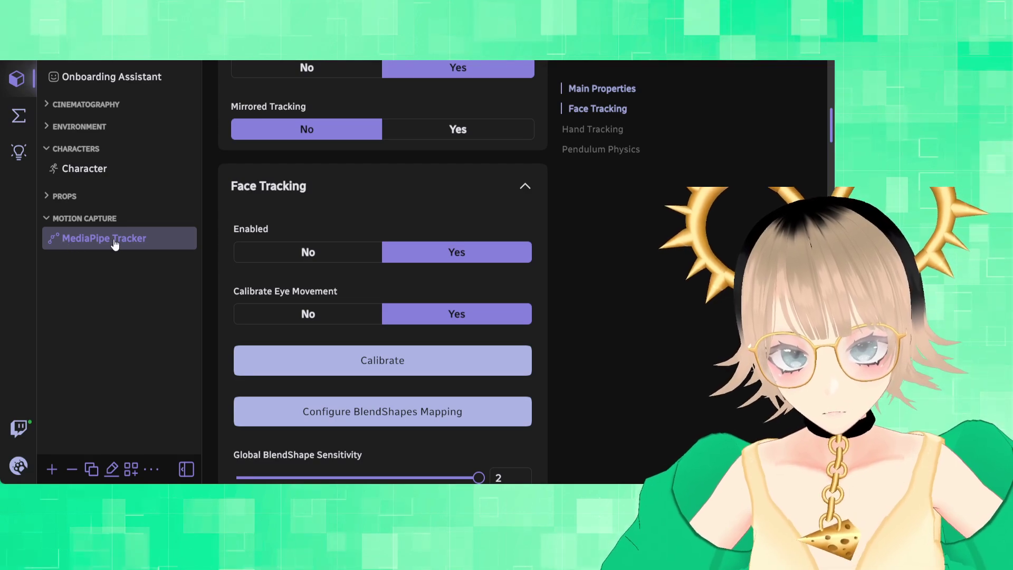
pyautogui.scroll(10, 468, 314)
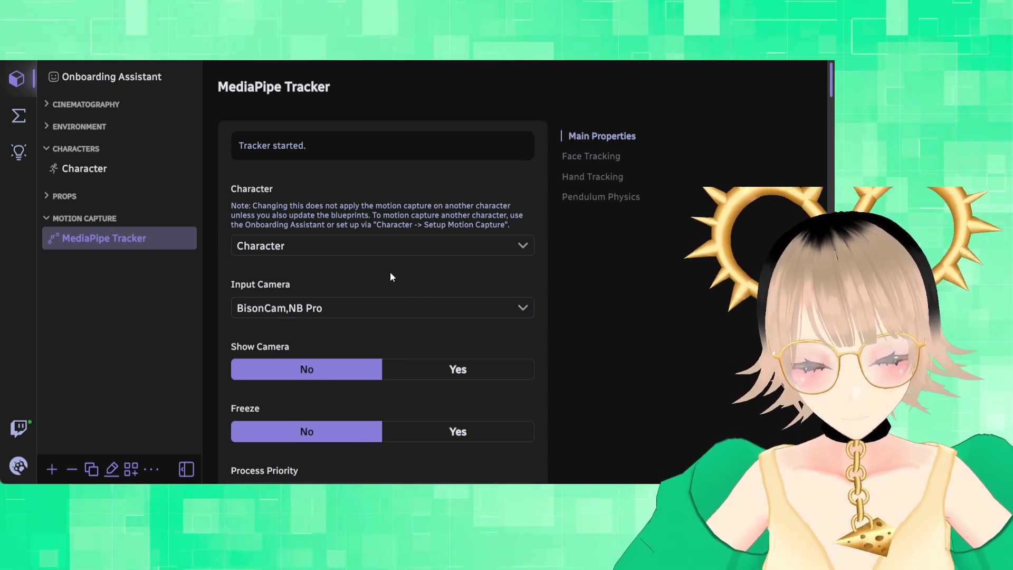
pyautogui.scroll(-1, 393, 273)
pyautogui.scroll(-2, 394, 274)
pyautogui.scroll(-1, 393, 268)
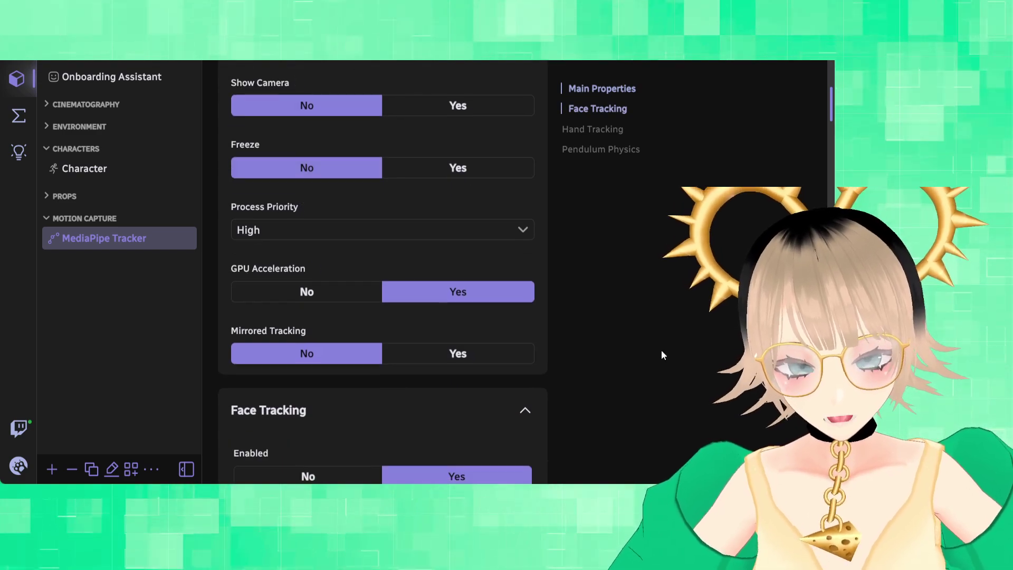
pyautogui.scroll(6, 664, 355)
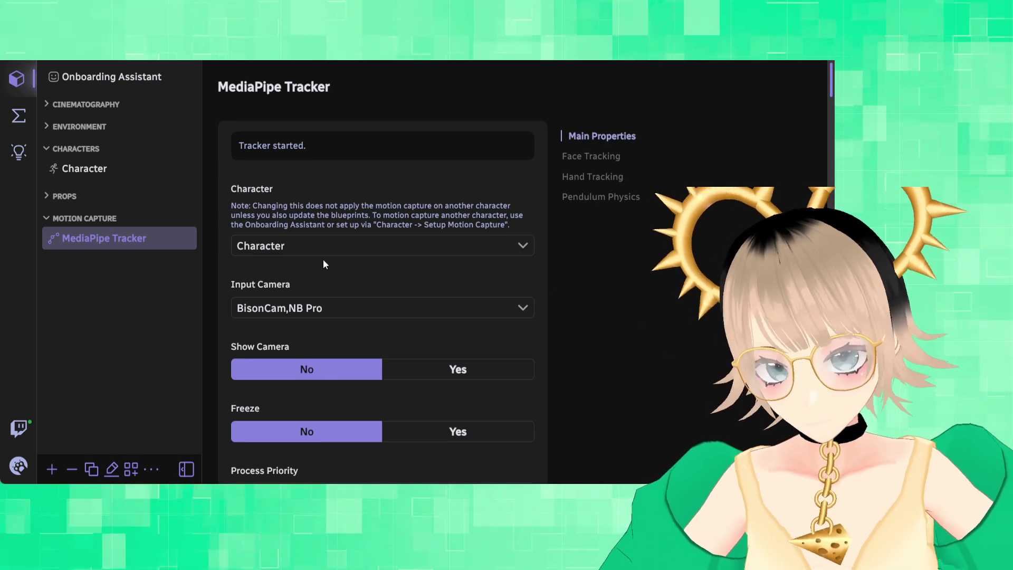
pyautogui.scroll(-2, 327, 222)
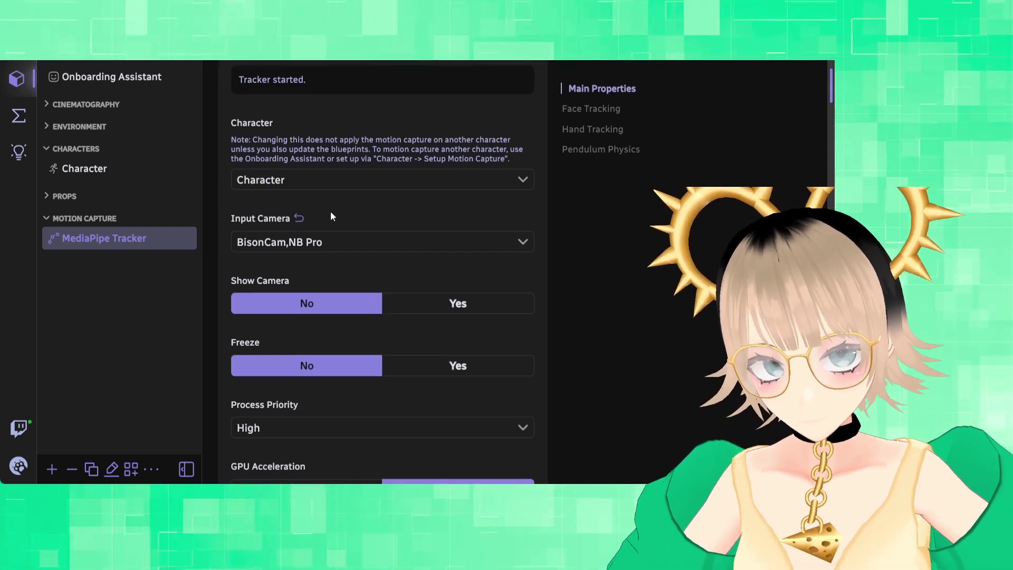
pyautogui.scroll(2, 330, 211)
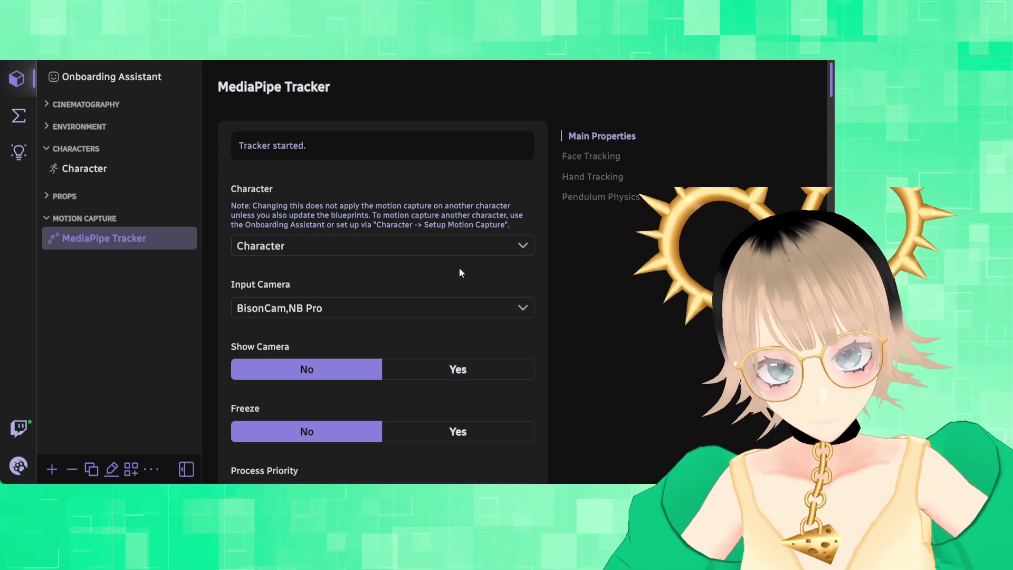
pyautogui.scroll(-9, 459, 267)
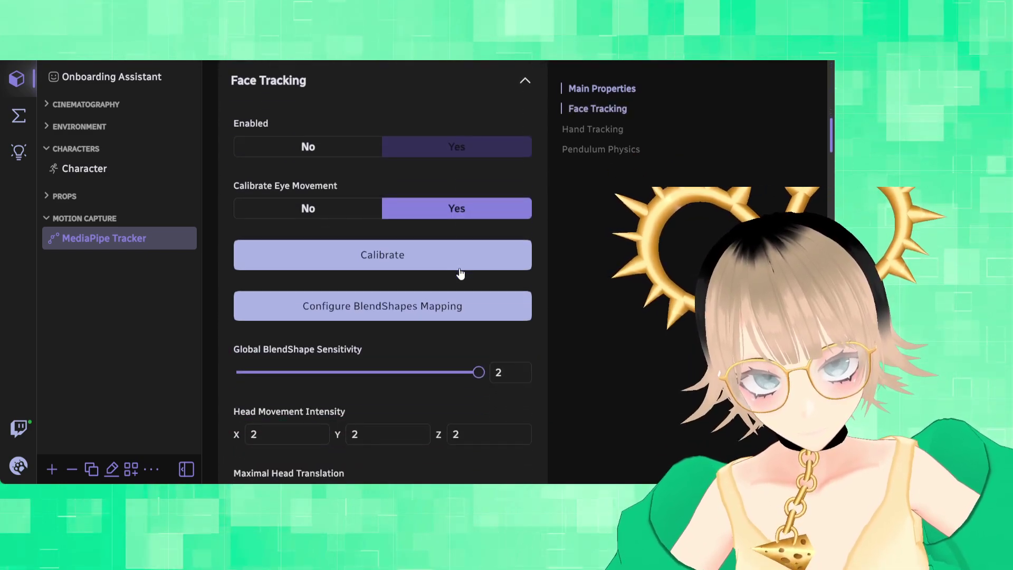
pyautogui.scroll(-6, 462, 270)
pyautogui.scroll(4, 463, 267)
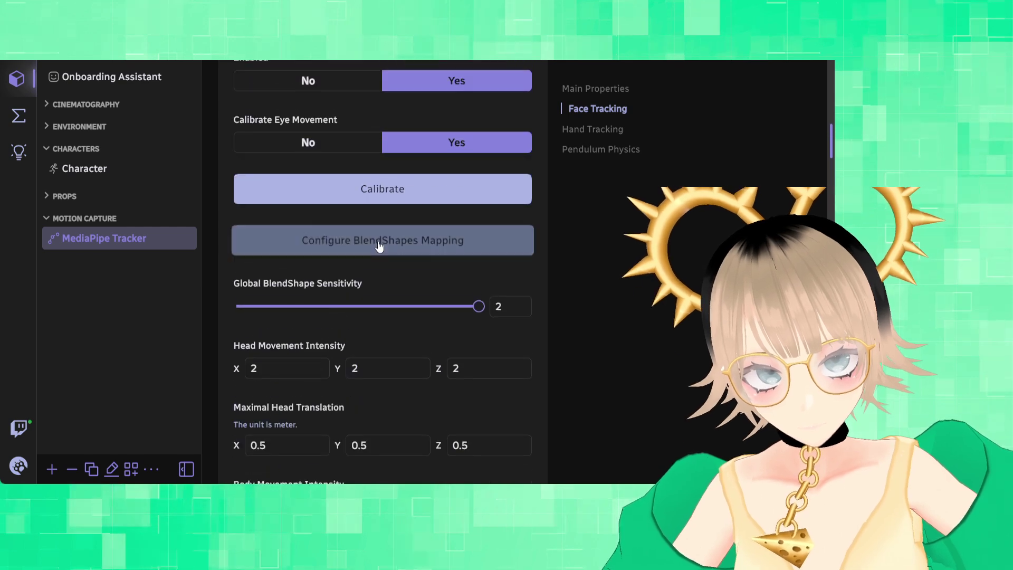
pyautogui.scroll(3, 378, 244)
pyautogui.scroll(-1, 377, 242)
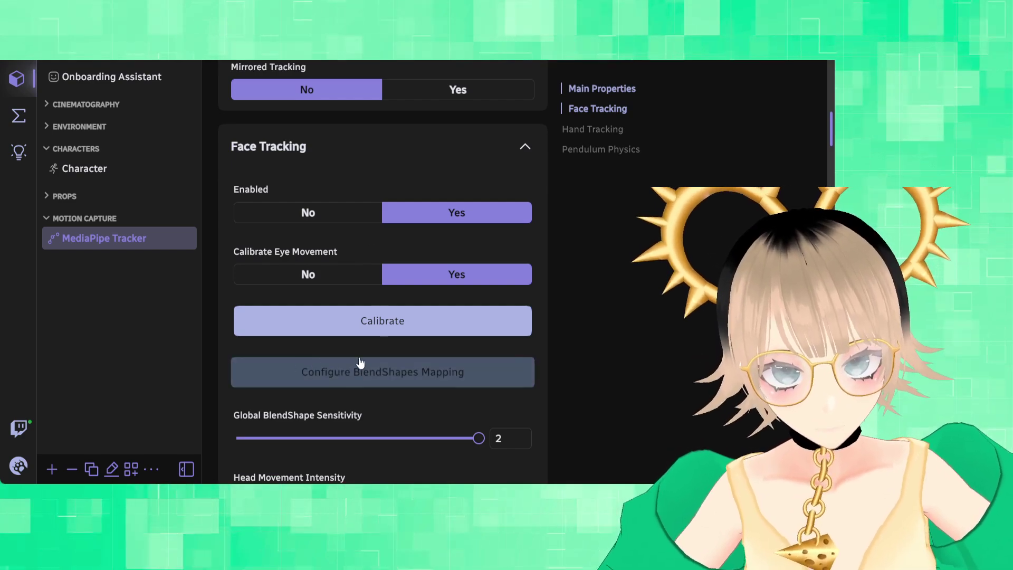
# Step: Examine the tracker's BlendShapes mapping for the eye blink, look and squint entries, and close it
pyautogui.click(361, 359)
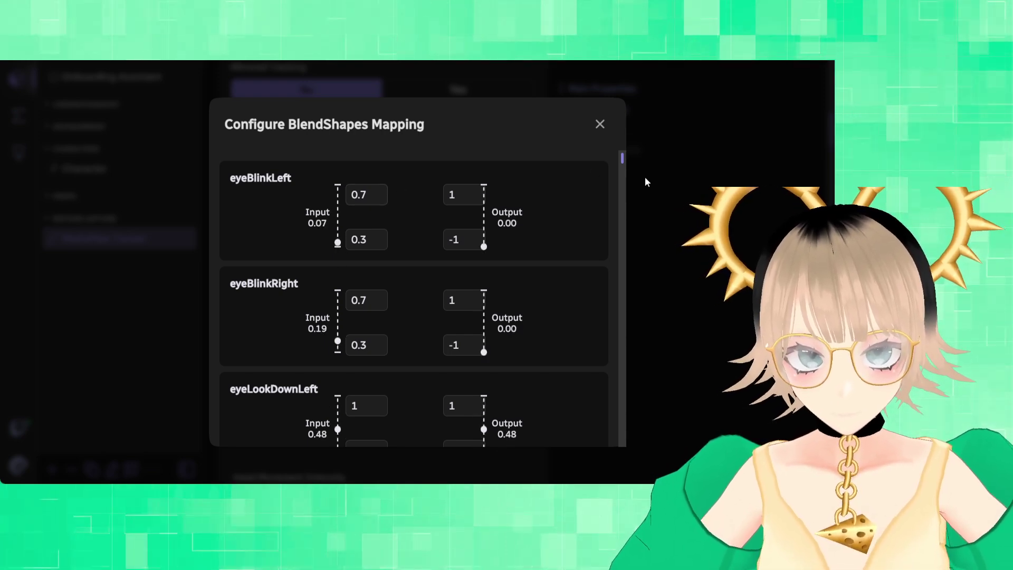
pyautogui.moveTo(622, 158); pyautogui.dragTo(622, 167)
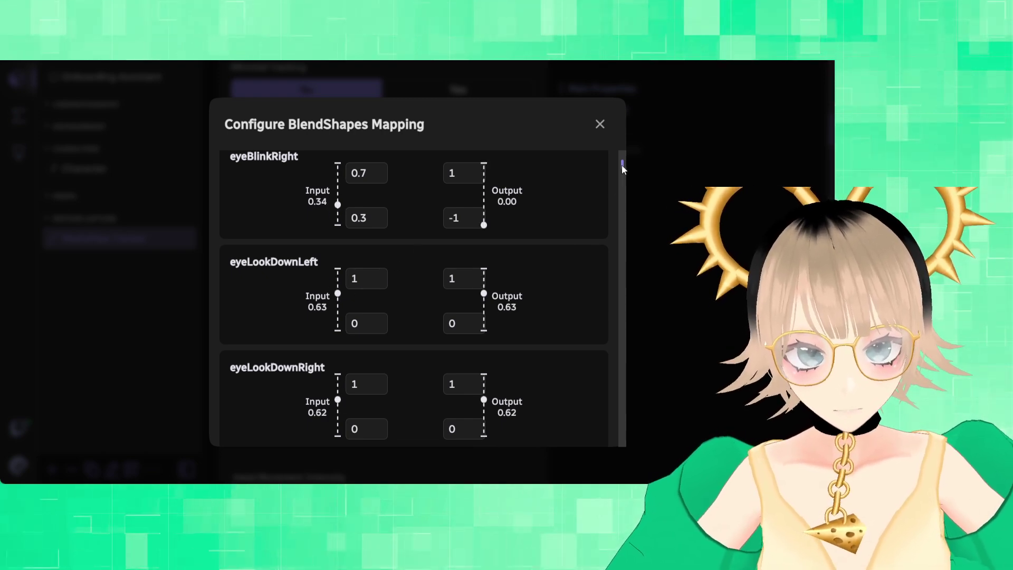
pyautogui.scroll(-4, 623, 169)
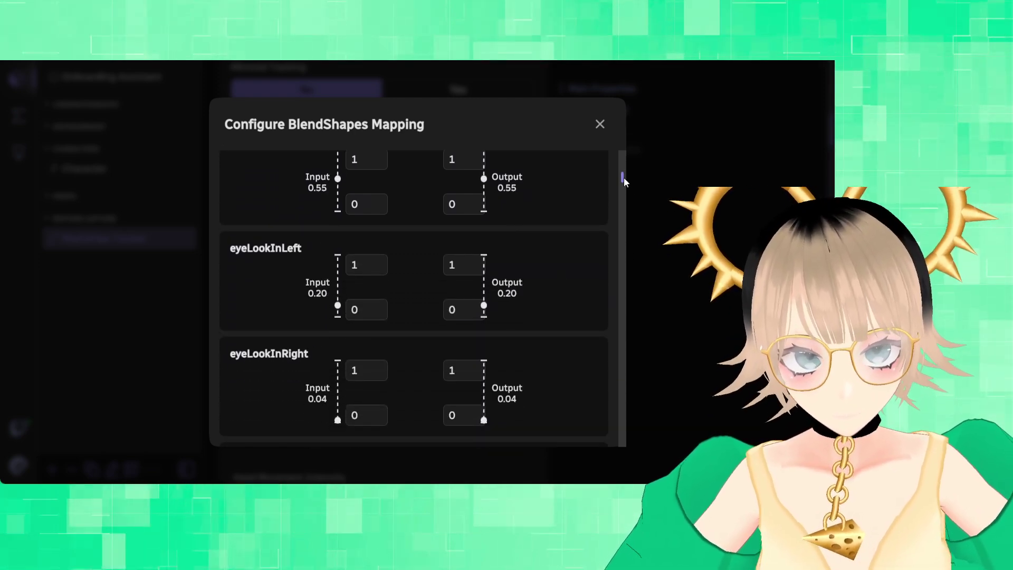
pyautogui.moveTo(623, 178); pyautogui.dragTo(622, 193)
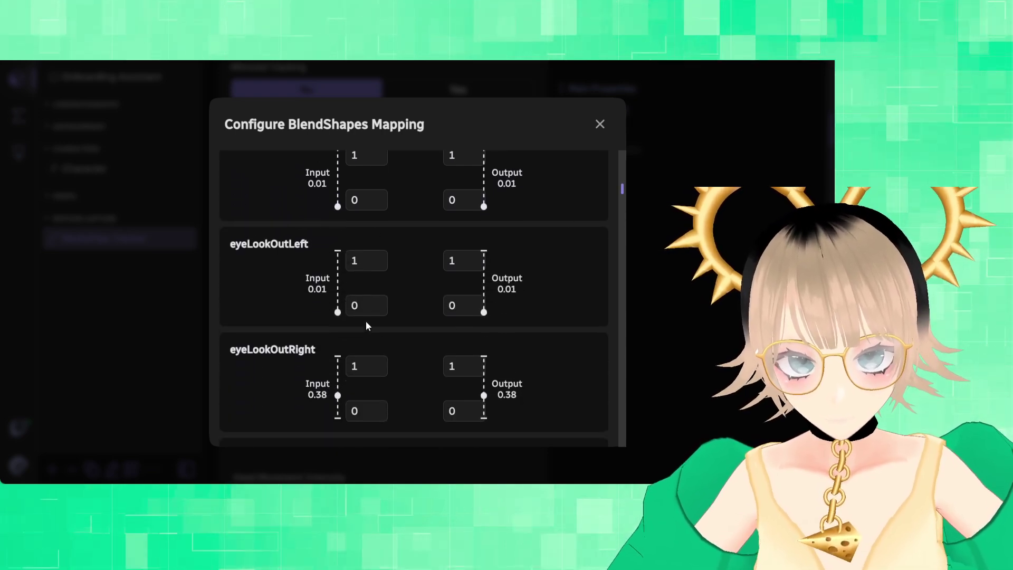
pyautogui.moveTo(622, 188); pyautogui.dragTo(622, 198)
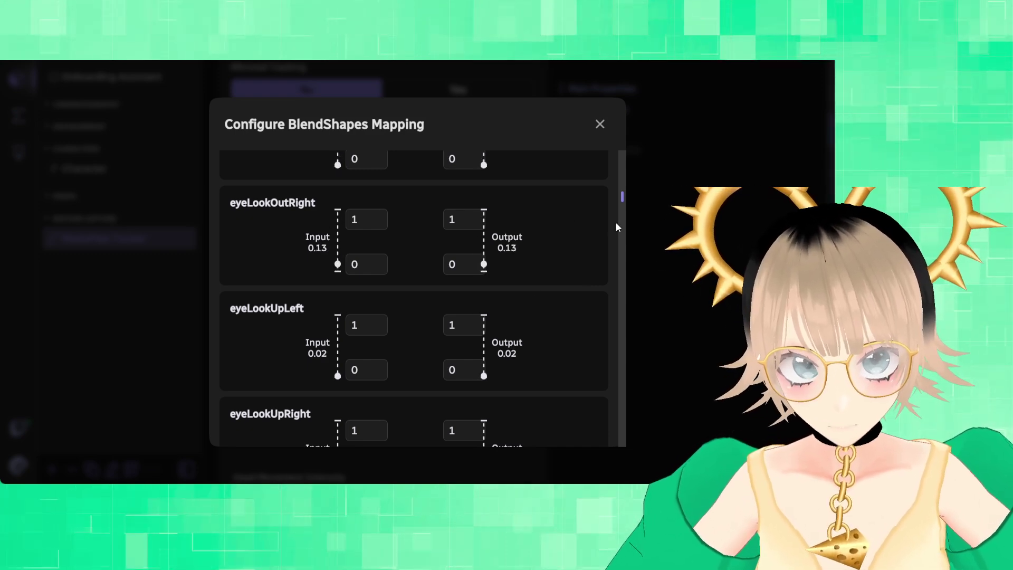
pyautogui.moveTo(621, 196); pyautogui.dragTo(622, 215)
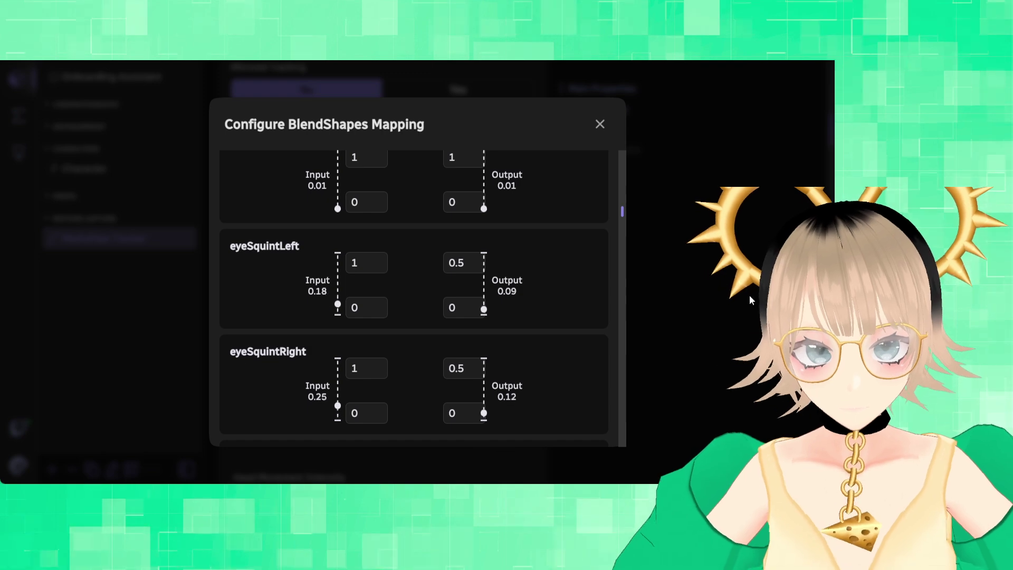
pyautogui.click(749, 297)
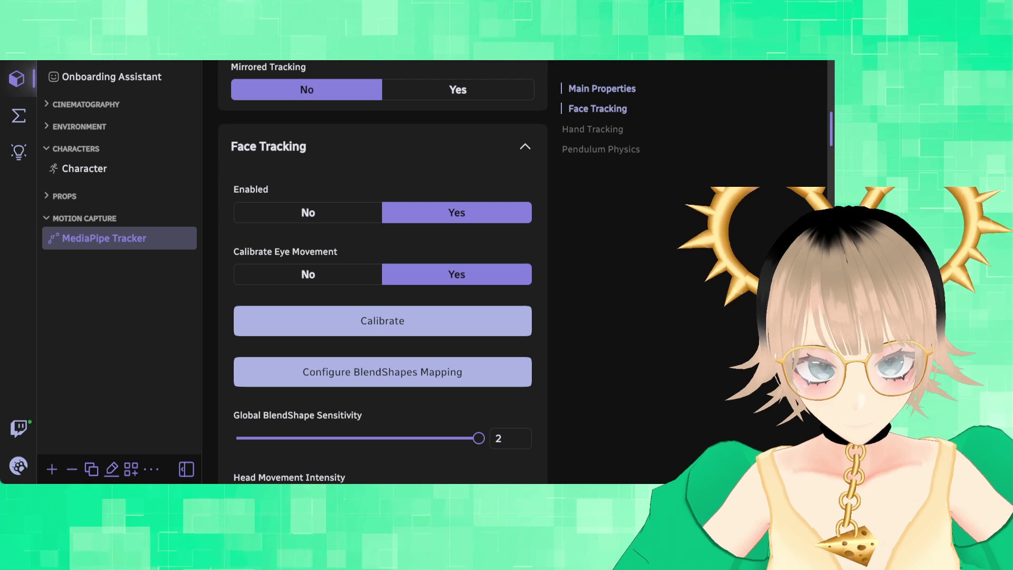
# Step: Calibrate the MediaPipe Tracker's face tracking
pyautogui.scroll(-2, 475, 269)
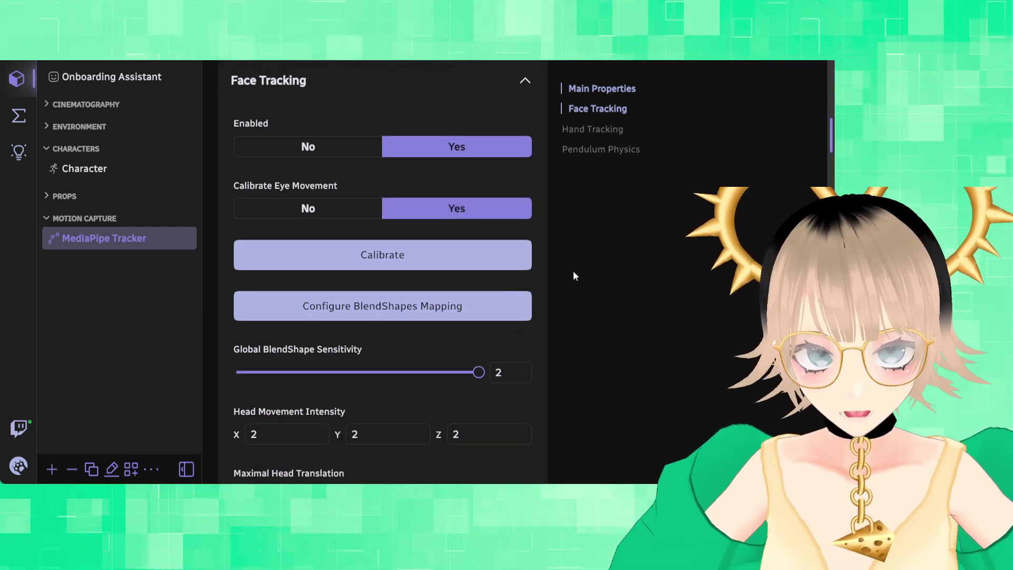
pyautogui.click(457, 252)
pyautogui.scroll(2, 474, 295)
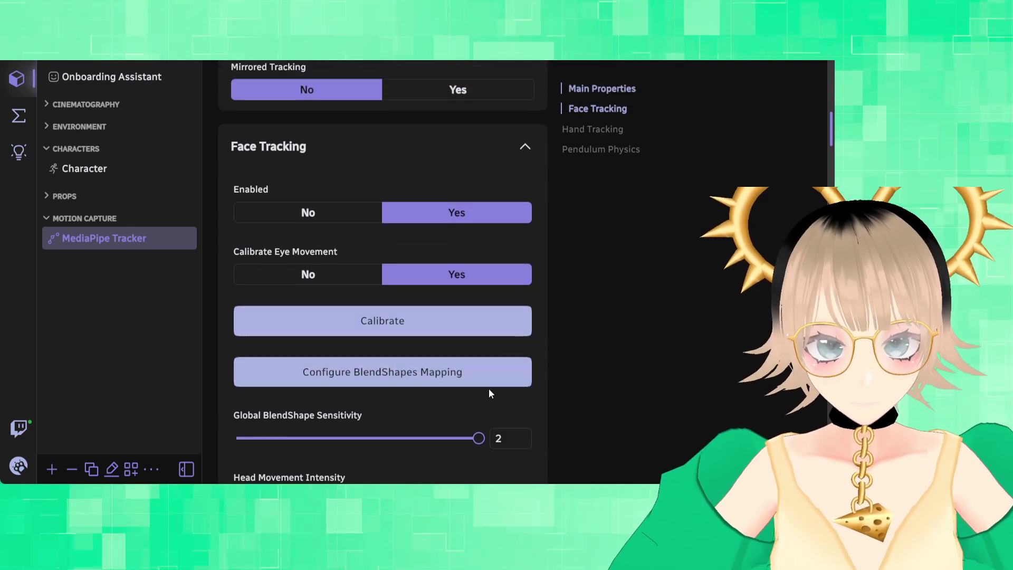
# Step: Examine the MediaPipe Tracker's BlendShapes mapping entries for eye look, eye squint, jaw open, mouth smile, dimple, press and lower-down
pyautogui.click(489, 385)
pyautogui.scroll(-15, 443, 295)
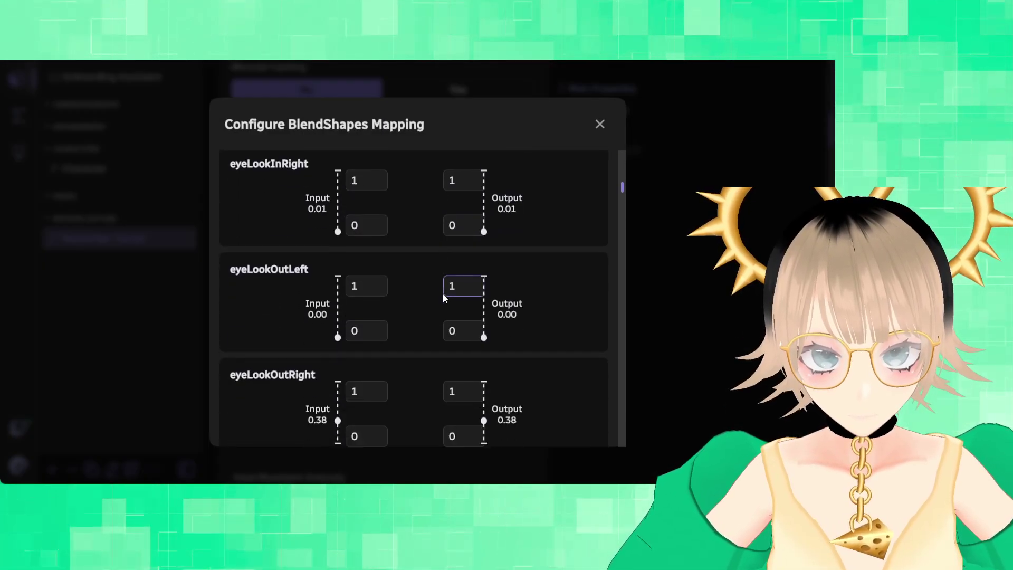
pyautogui.scroll(-6, 471, 296)
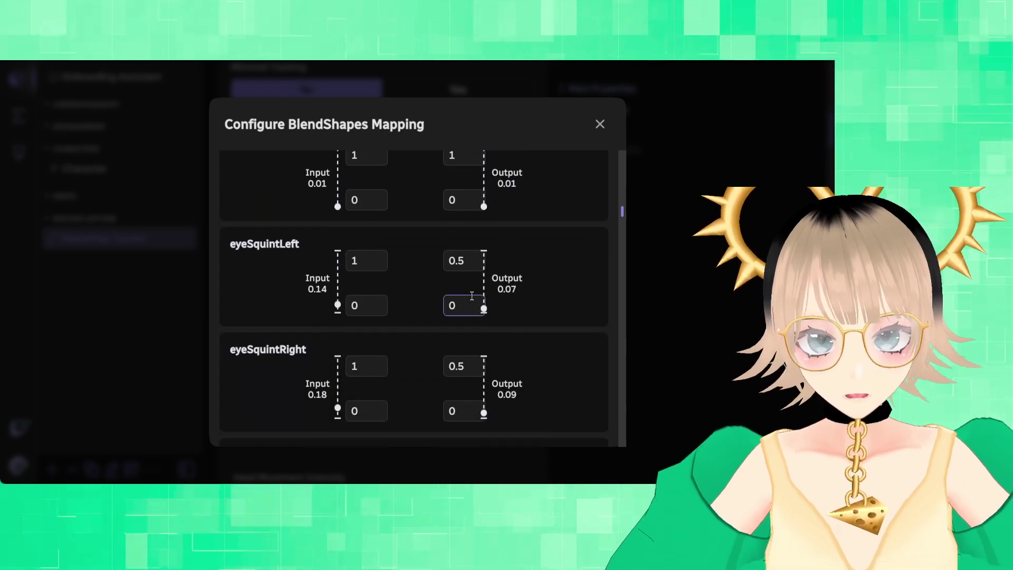
pyautogui.scroll(-7, 471, 295)
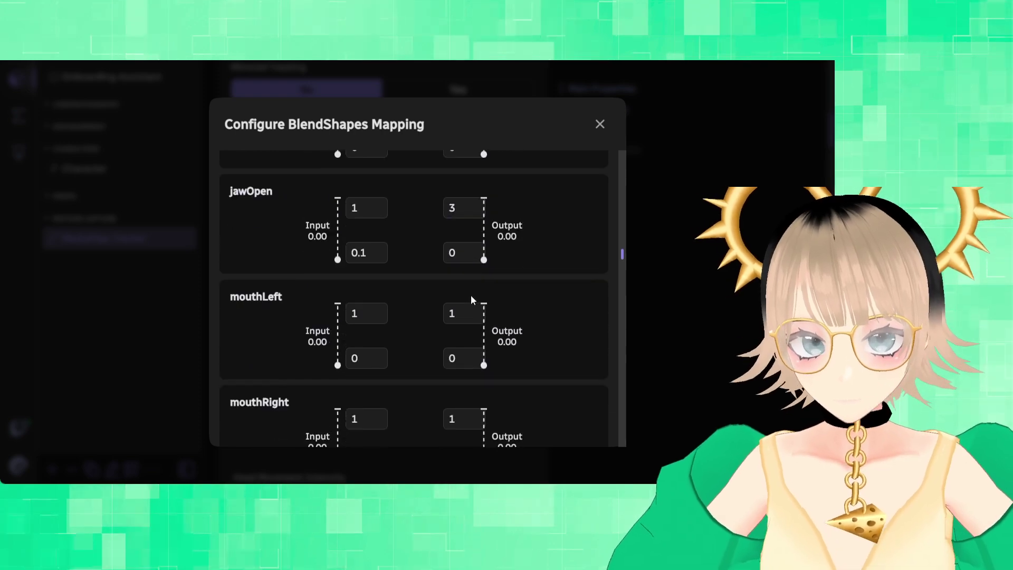
pyautogui.scroll(-3, 465, 300)
pyautogui.scroll(-6, 466, 299)
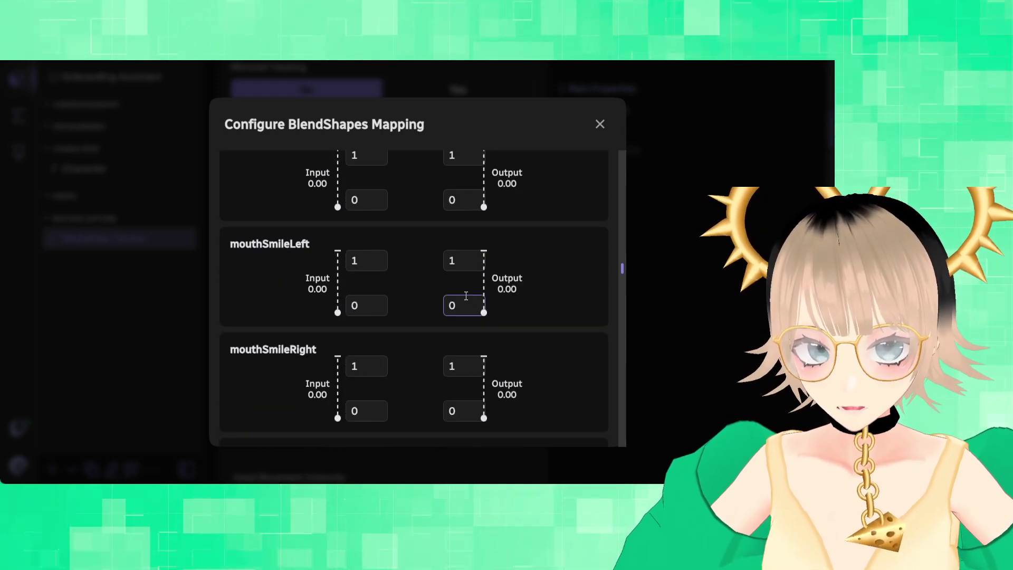
pyautogui.scroll(-7, 466, 296)
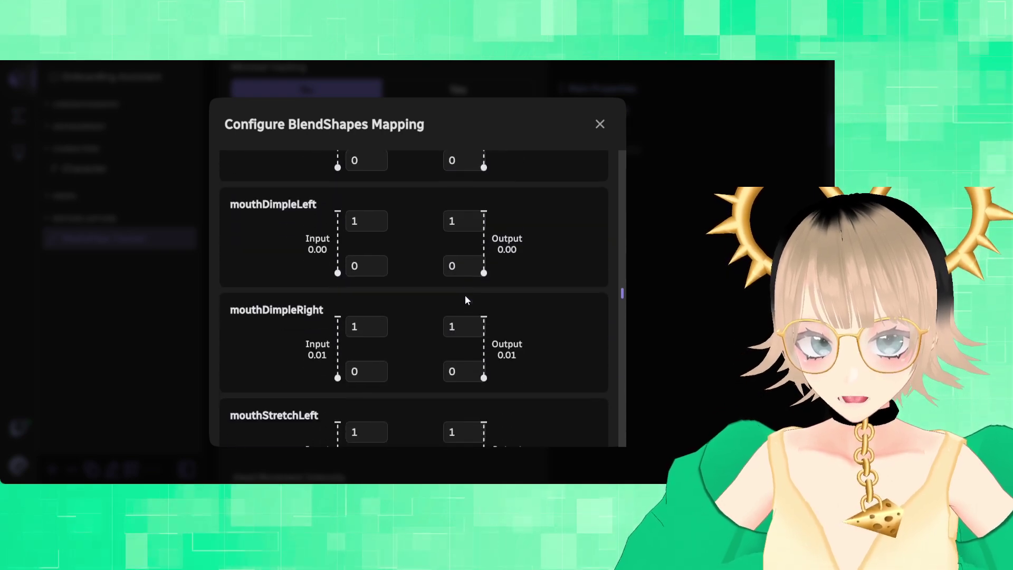
pyautogui.scroll(-7, 465, 299)
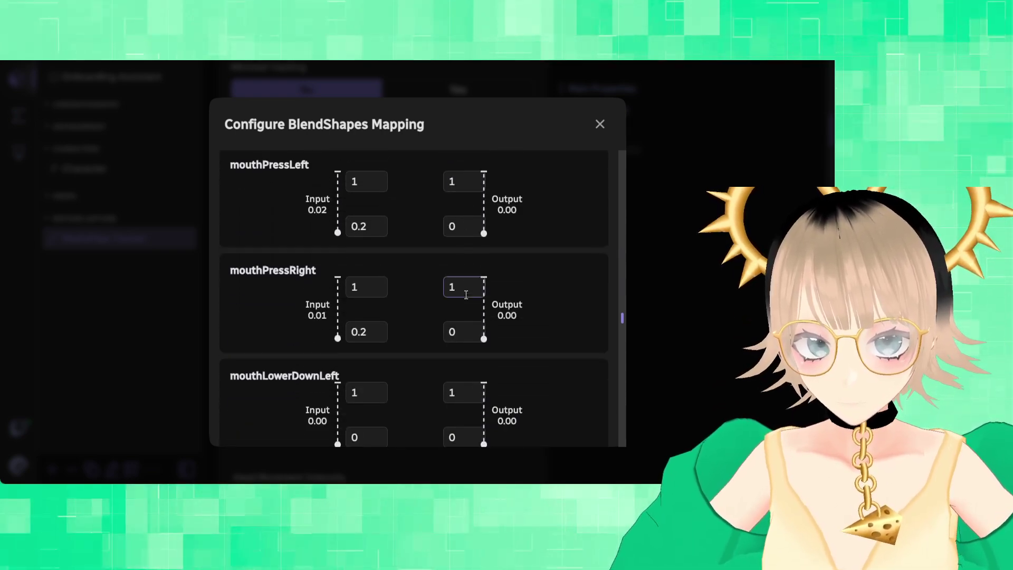
pyautogui.scroll(-5, 455, 284)
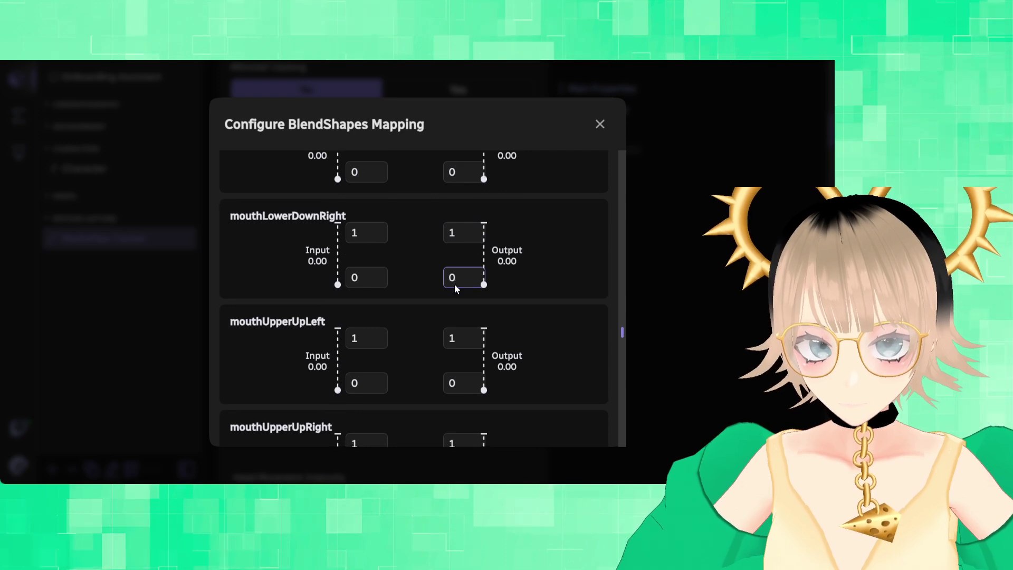
# Step: Examine the input and output ranges mapped for mouthPucker, mouthRollLower, mouthRollUpper, mouthShrugLower and mouthShrugUpper
pyautogui.scroll(-4, 454, 284)
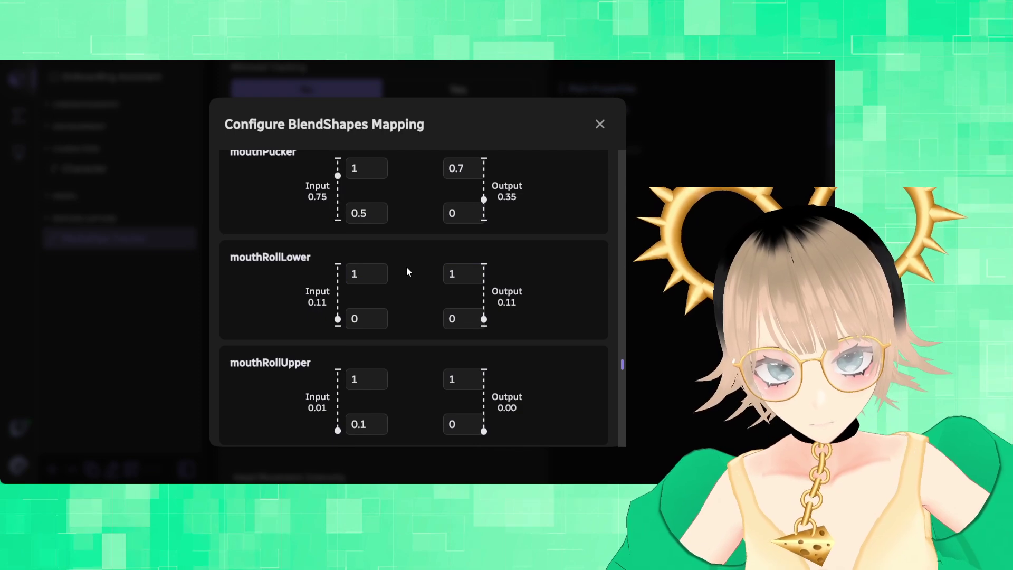
pyautogui.scroll(-1, 406, 272)
pyautogui.scroll(2, 406, 272)
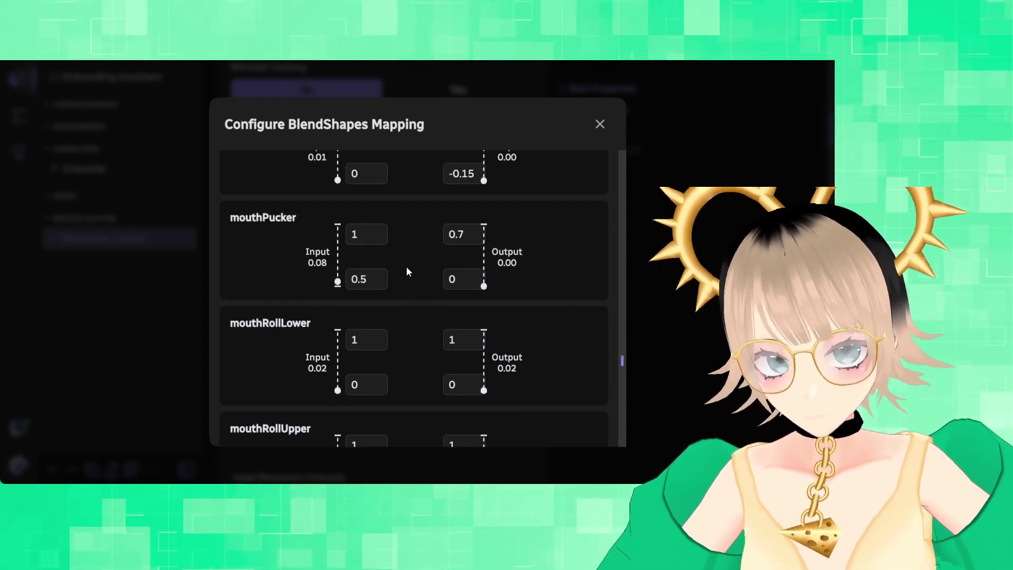
pyautogui.scroll(-3, 406, 272)
pyautogui.scroll(-6, 423, 270)
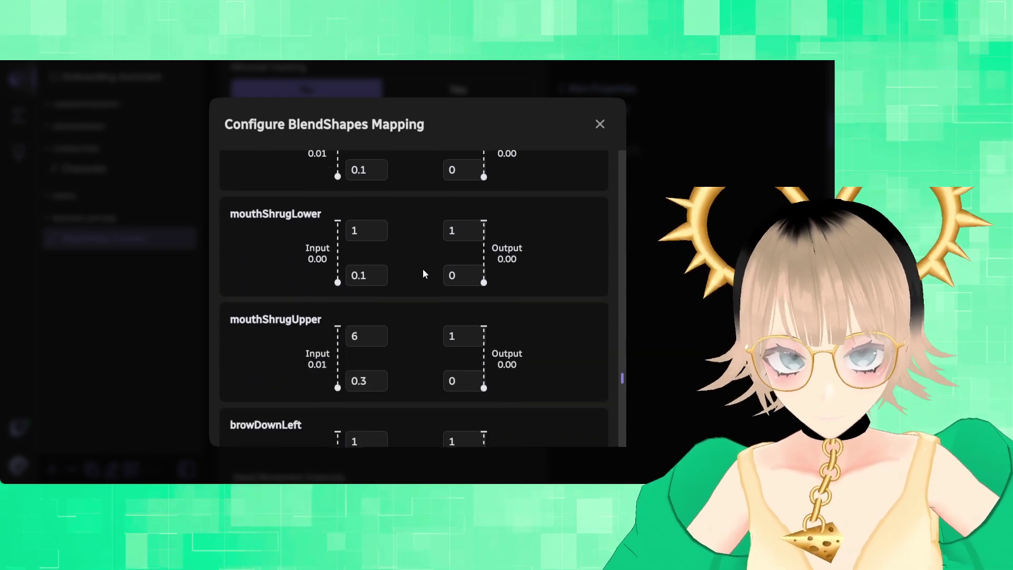
# Step: Examine the mapping ranges for the browDown, browOuterUp, browInnerUp and cheekSquint entries, and close the BlendShapes mapping
pyautogui.scroll(-1, 422, 273)
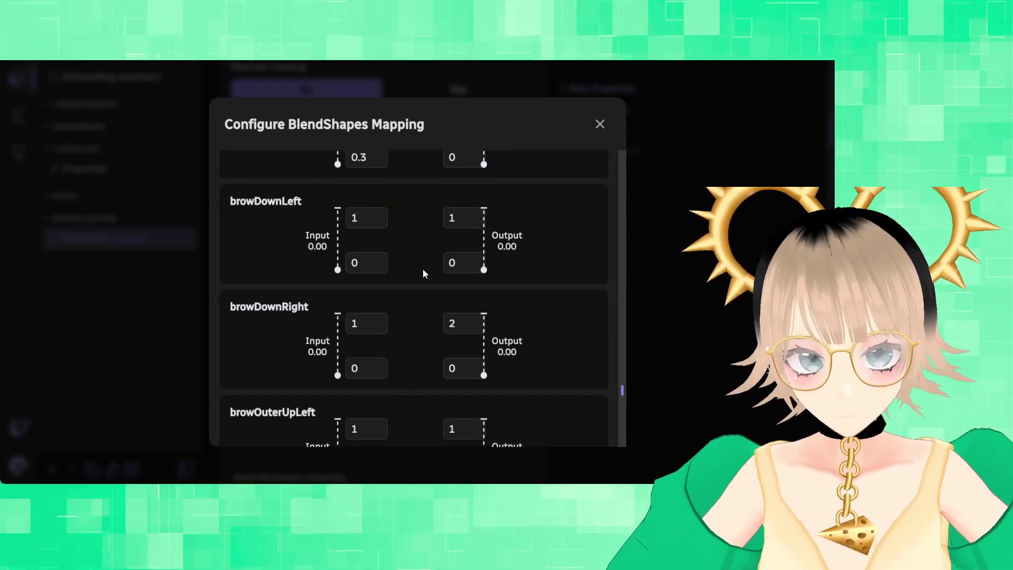
pyautogui.scroll(1, 423, 273)
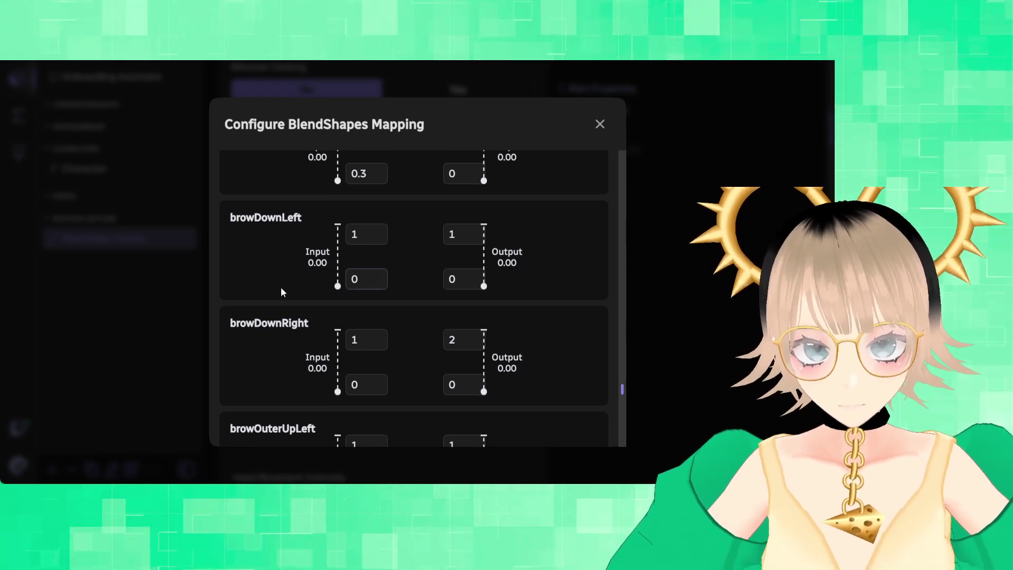
pyautogui.click(467, 293)
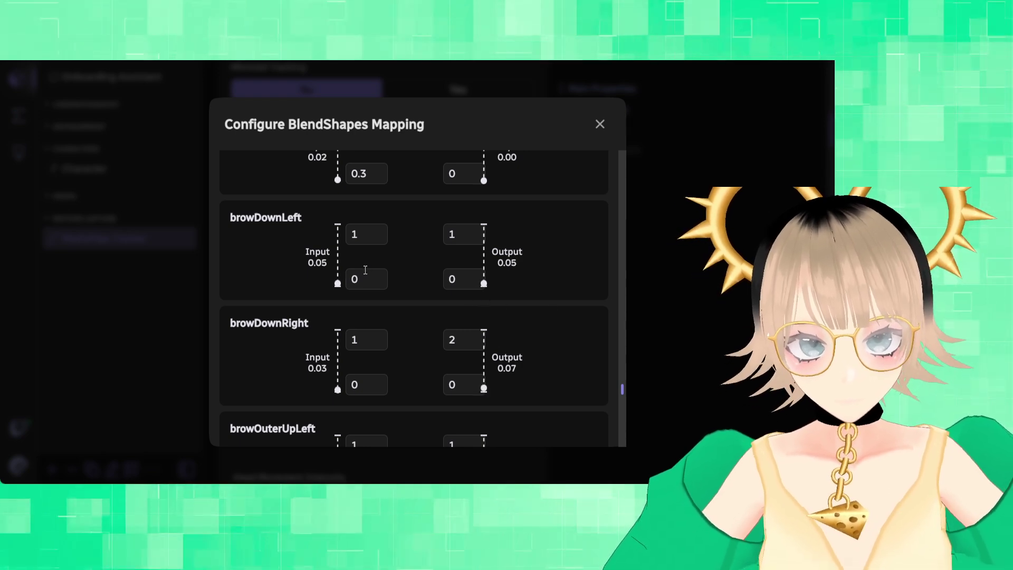
pyautogui.scroll(-5, 429, 285)
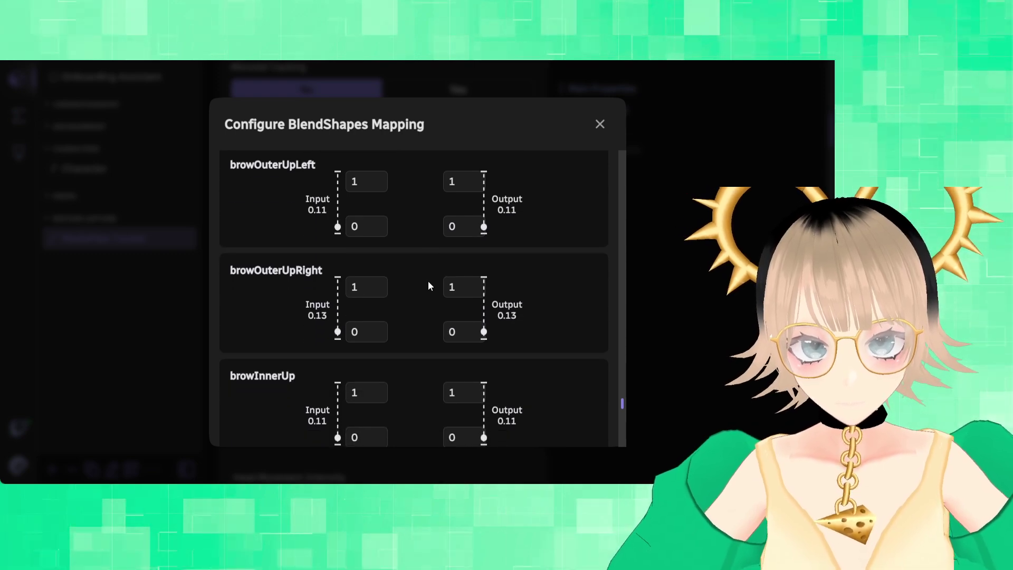
pyautogui.click(451, 285)
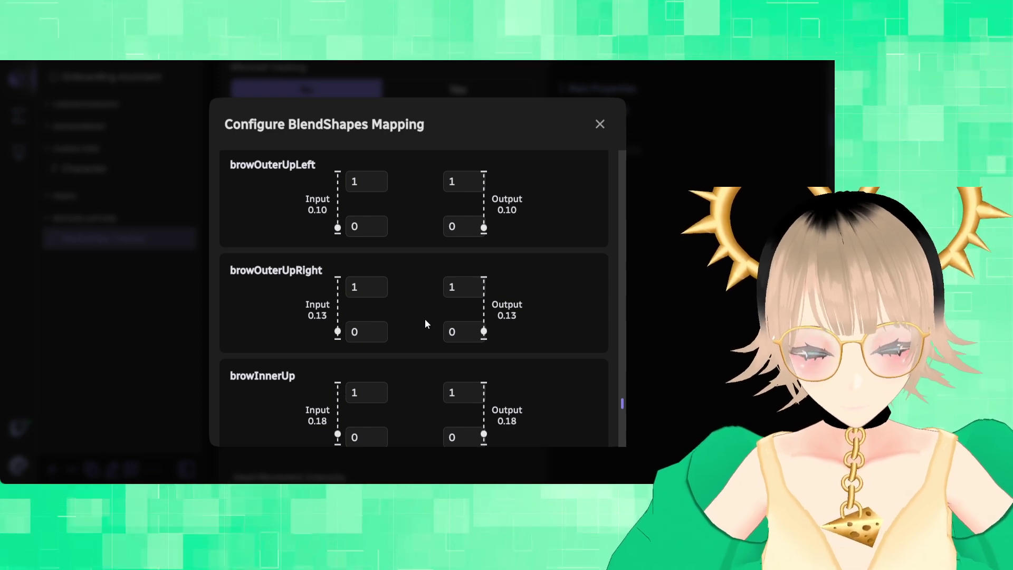
pyautogui.scroll(-3, 425, 317)
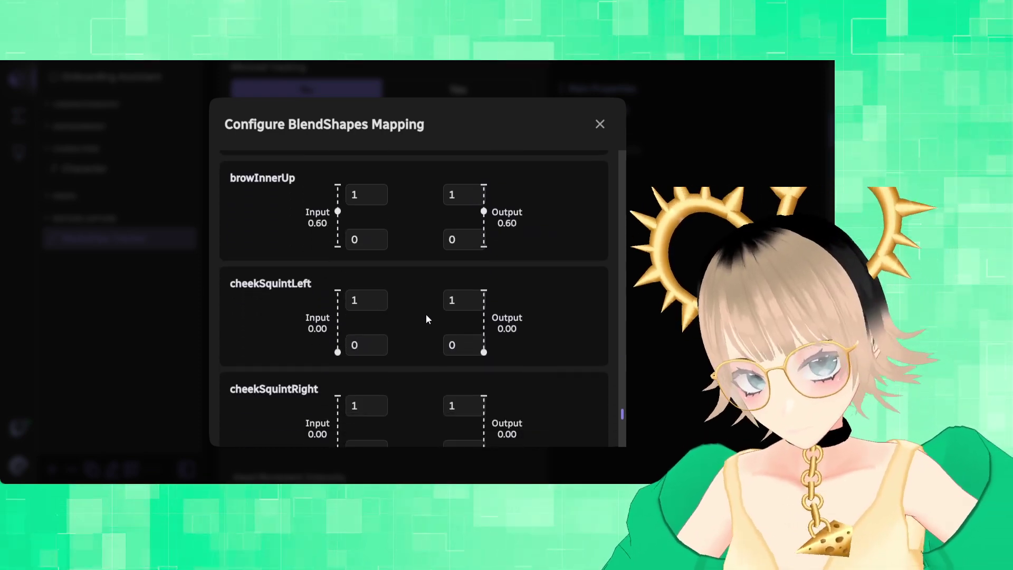
pyautogui.scroll(1, 427, 313)
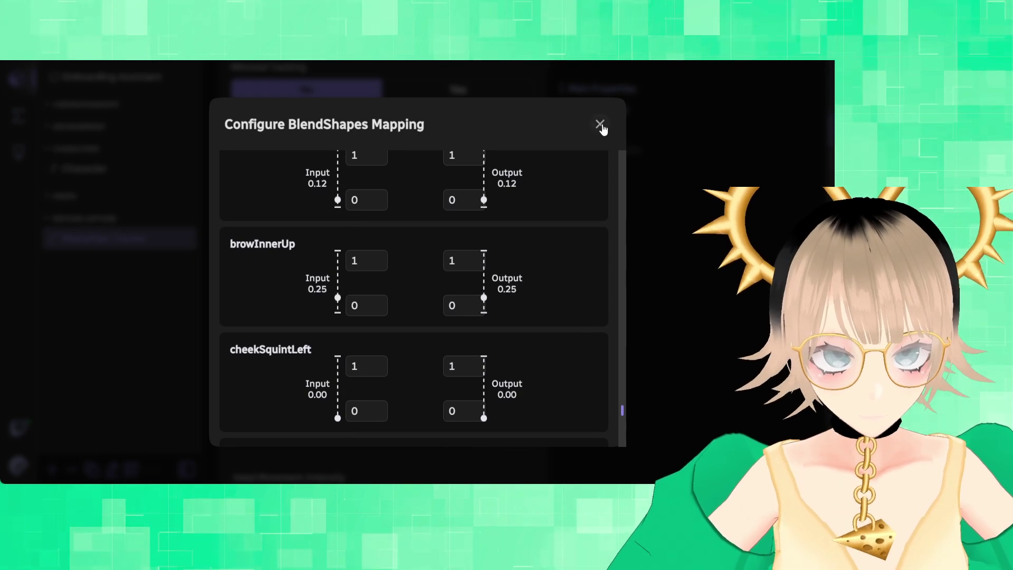
pyautogui.scroll(1, 420, 273)
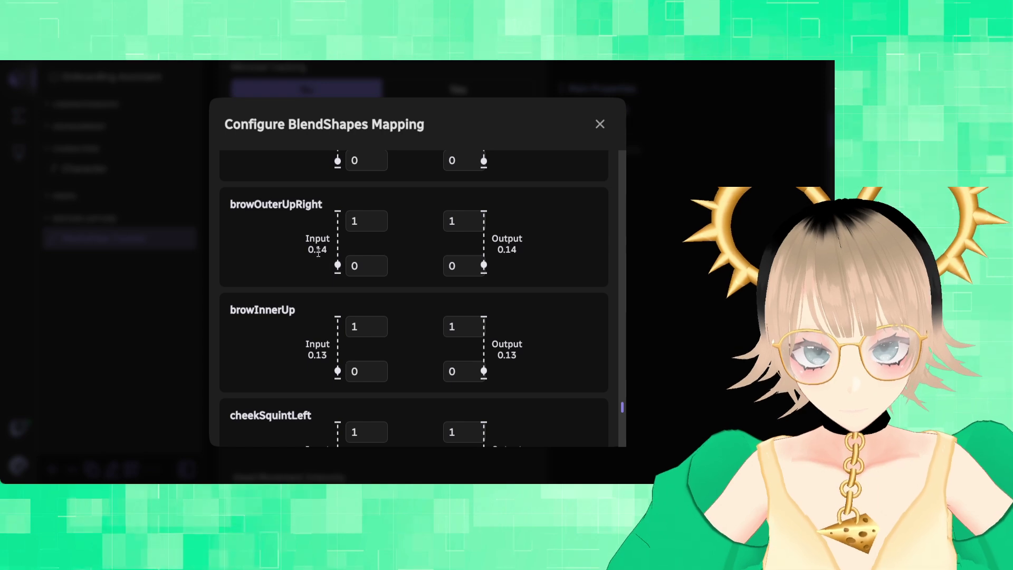
pyautogui.click(353, 266)
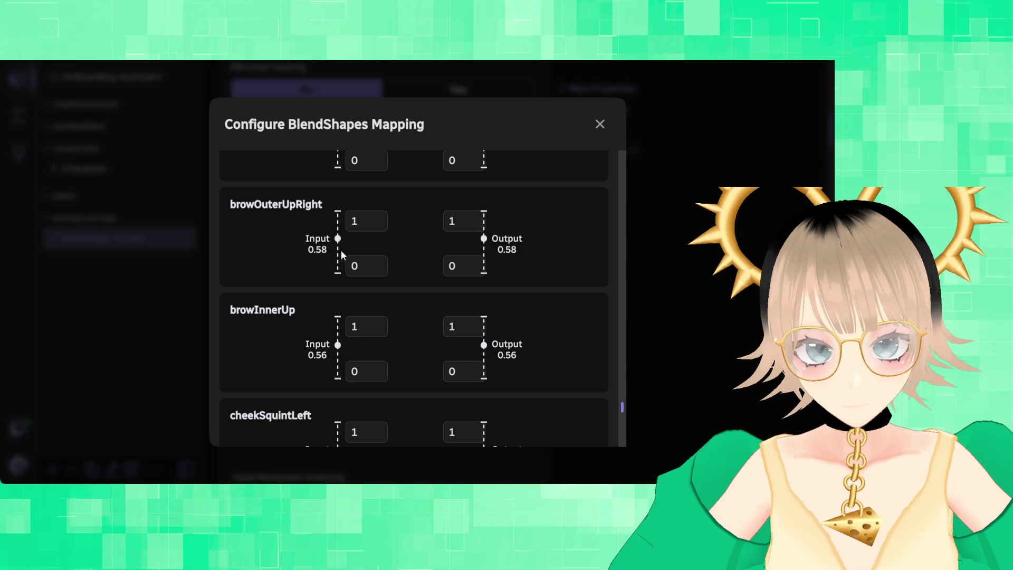
pyautogui.click(599, 125)
# Step: Examine the Character asset's expressions list, including the Lift brows entry, down to its default blendshapes
pyautogui.scroll(-2, 385, 338)
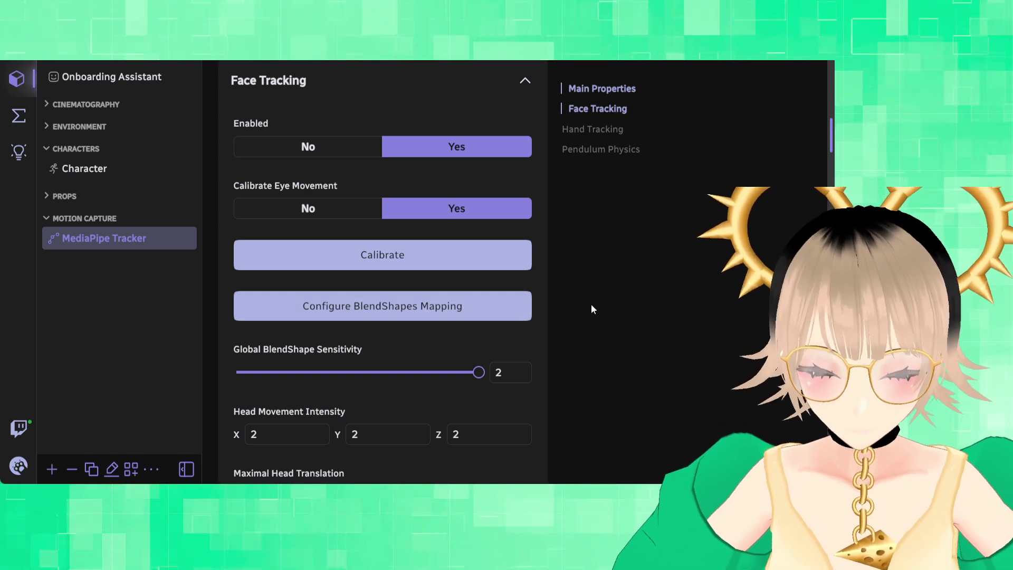
pyautogui.moveTo(434, 189)
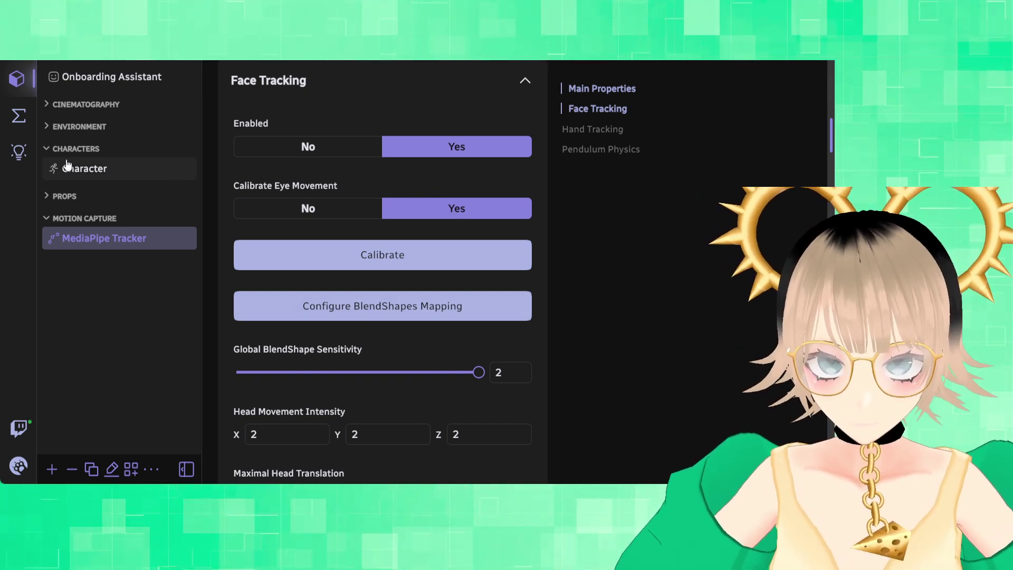
pyautogui.click(114, 169)
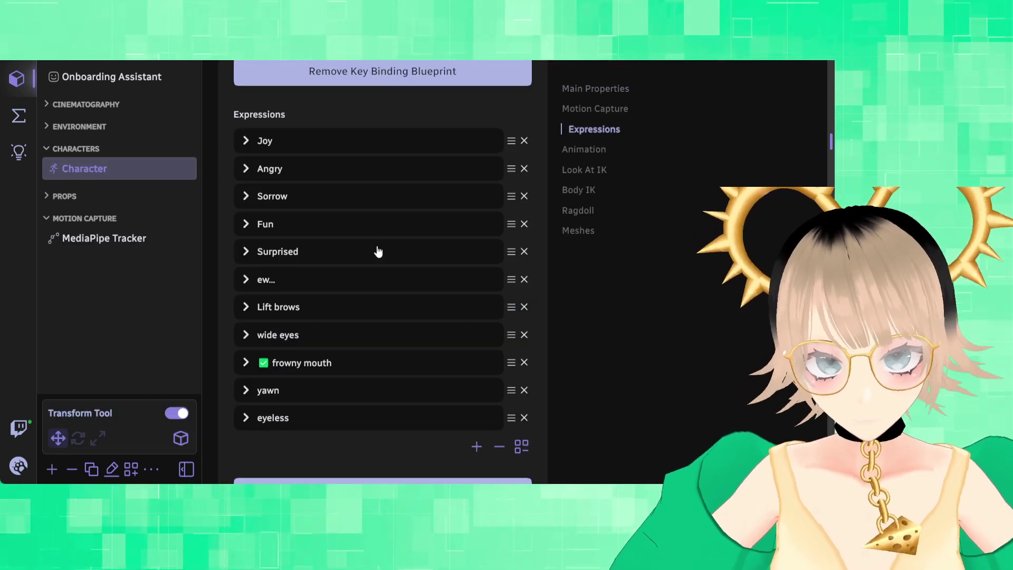
pyautogui.scroll(-1, 377, 249)
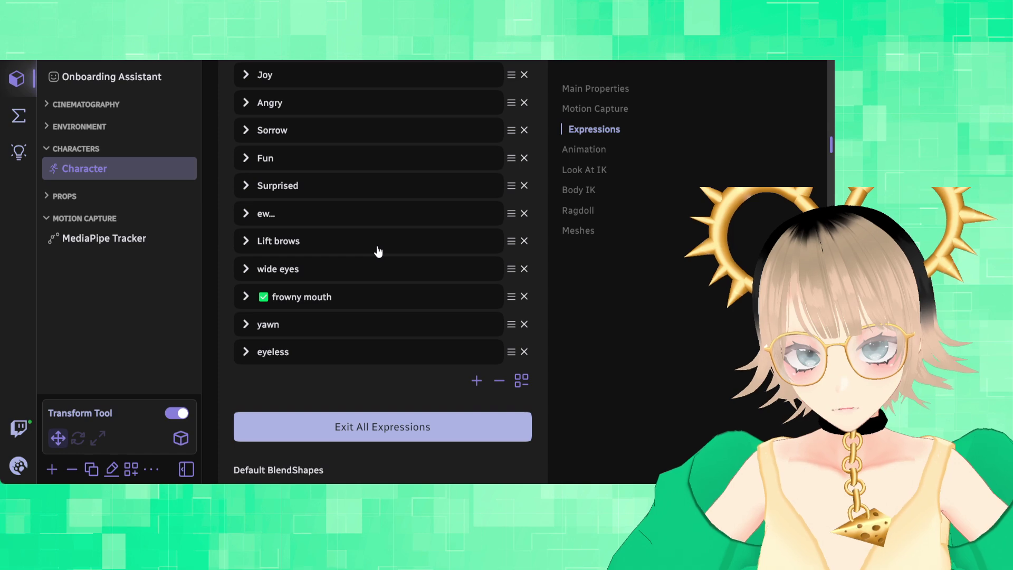
pyautogui.click(253, 251)
pyautogui.click(252, 245)
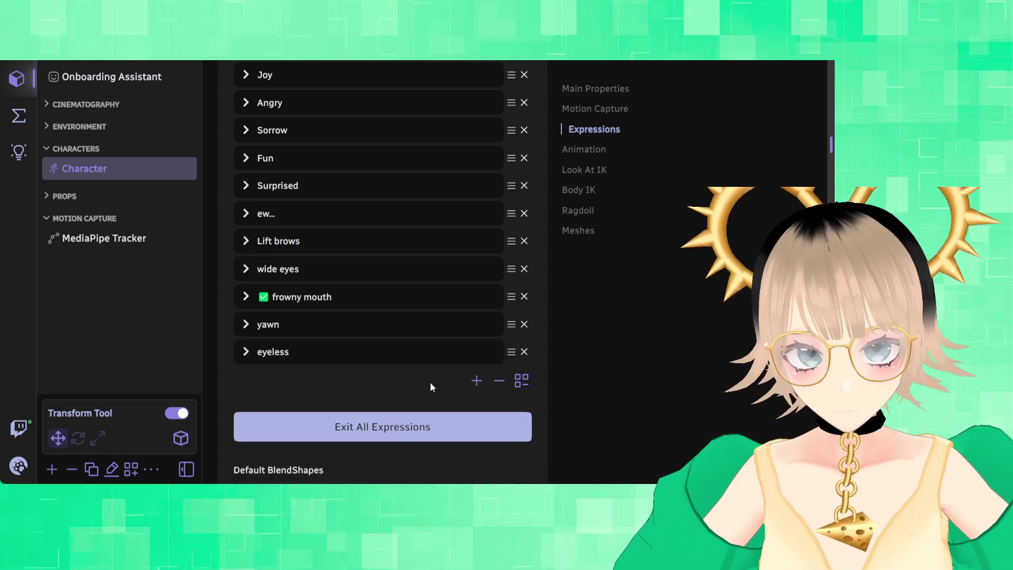
pyautogui.scroll(-1, 430, 386)
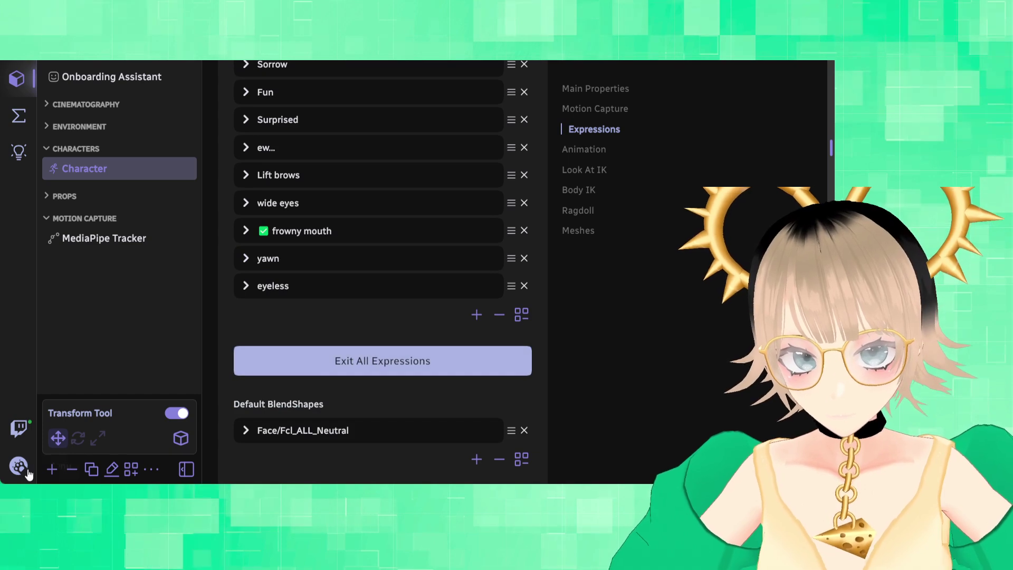
# Step: Open the saved scene "mouse test" from the Within 6 Months group
pyautogui.click(18, 466)
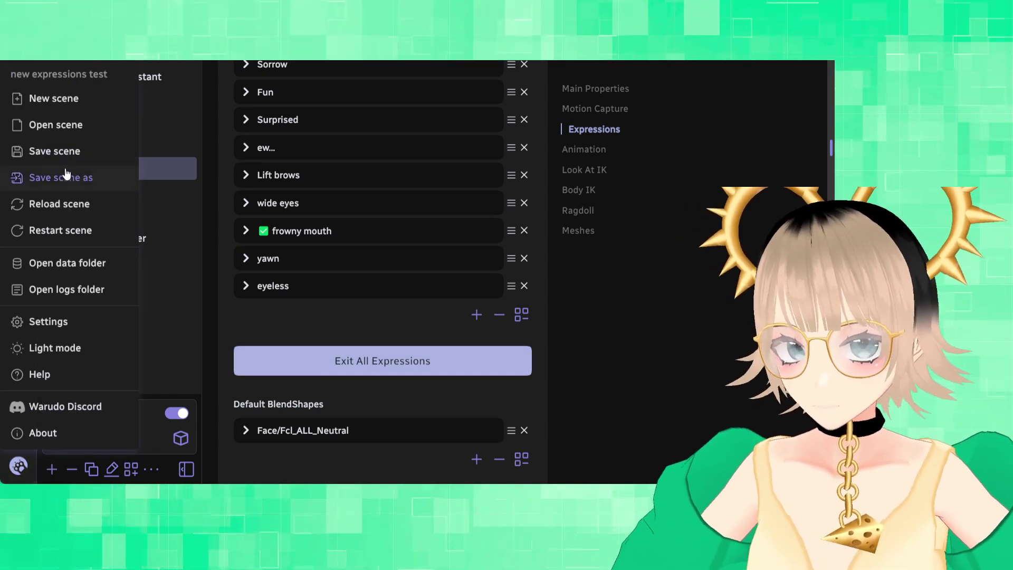
pyautogui.click(58, 126)
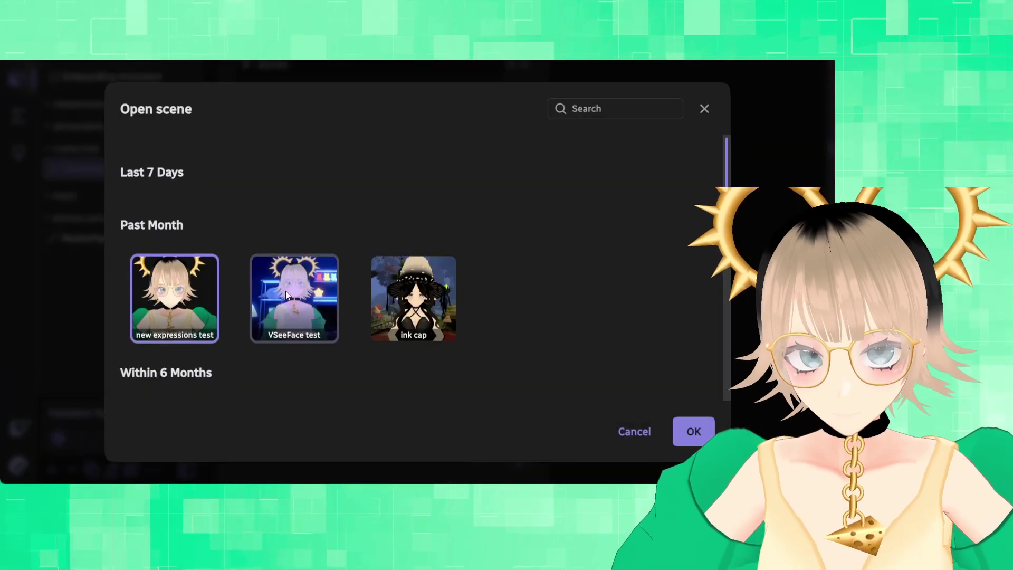
pyautogui.scroll(-2, 287, 293)
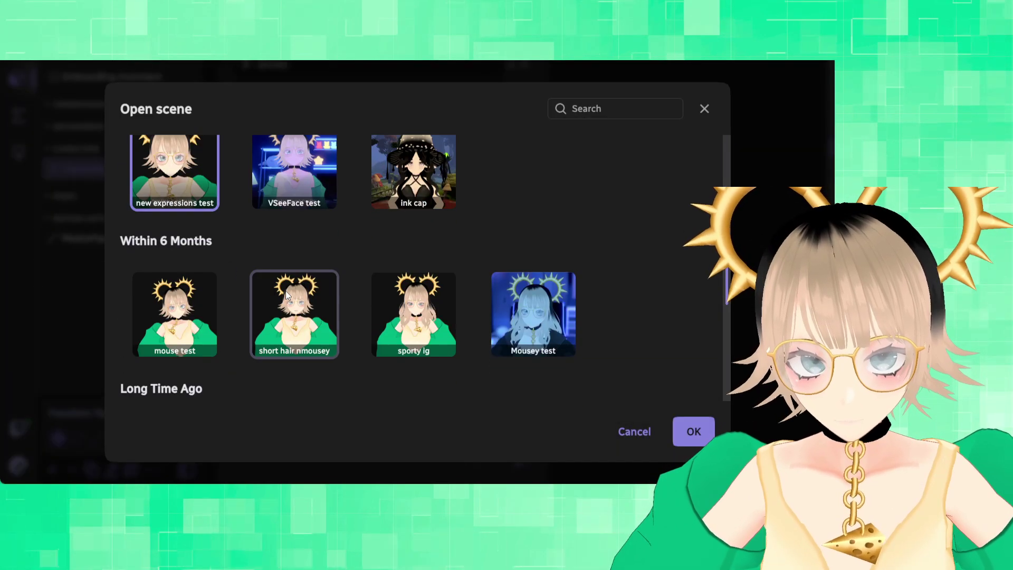
pyautogui.click(185, 309)
pyautogui.click(694, 431)
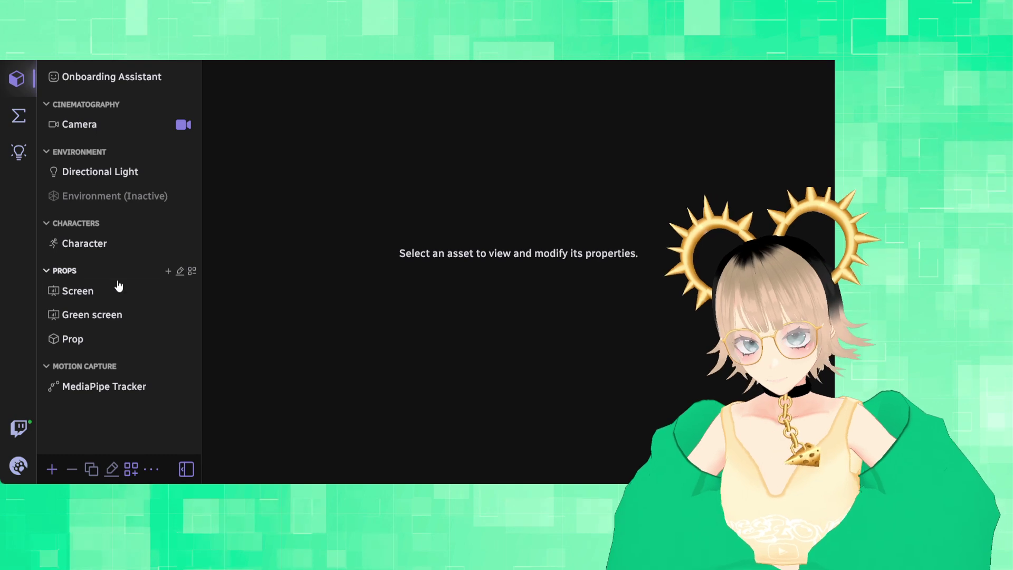
# Step: Examine the settings of the custom entry named Expression in the Character's expressions list, and collapse it
pyautogui.click(80, 244)
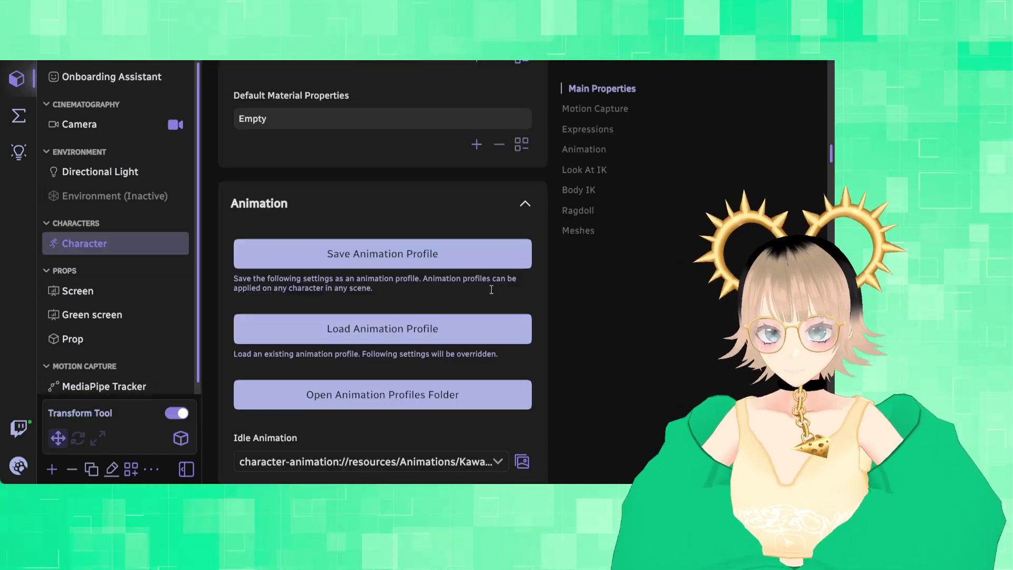
pyautogui.click(585, 131)
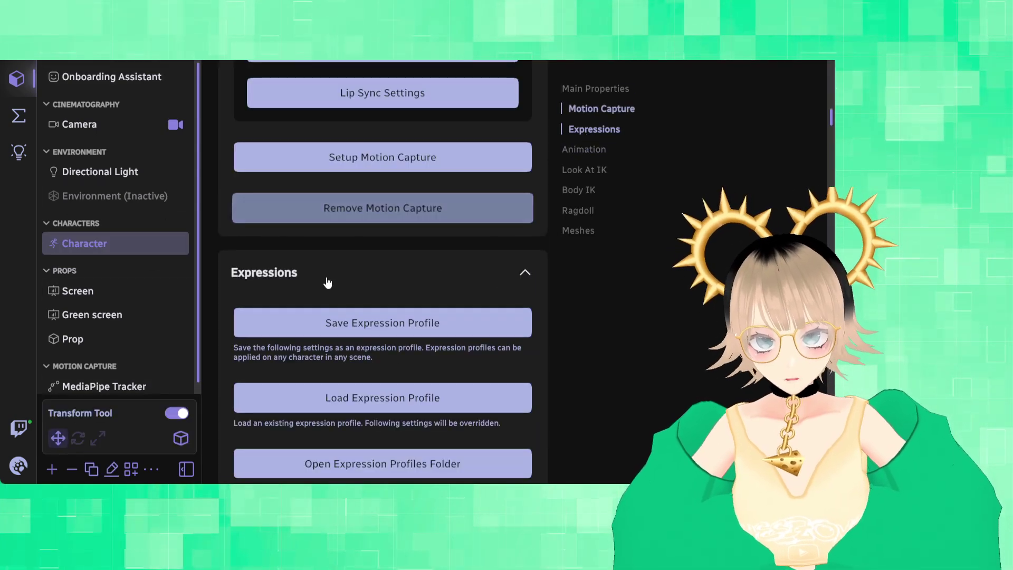
pyautogui.scroll(-8, 419, 258)
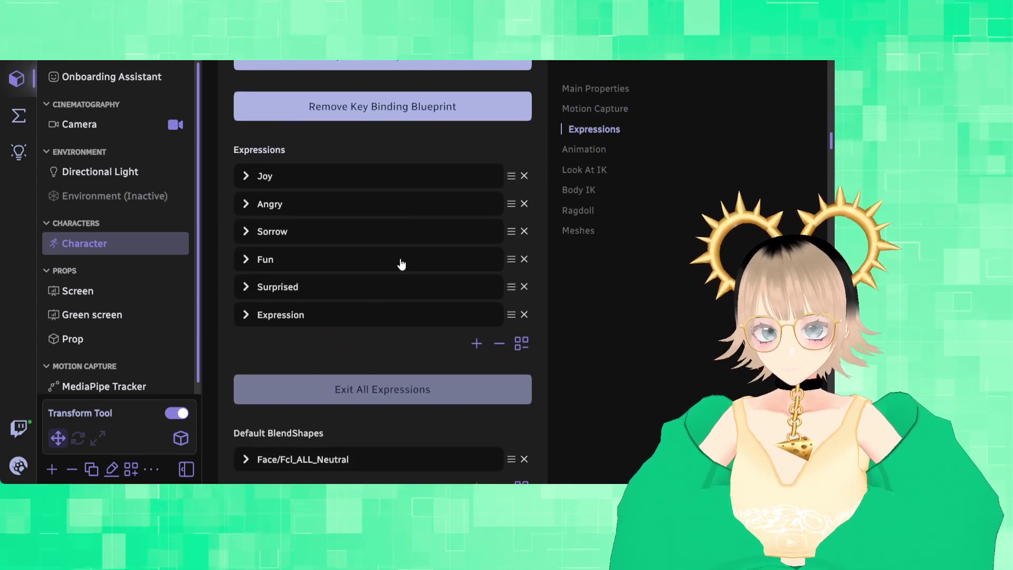
pyautogui.click(248, 317)
pyautogui.scroll(-9, 380, 357)
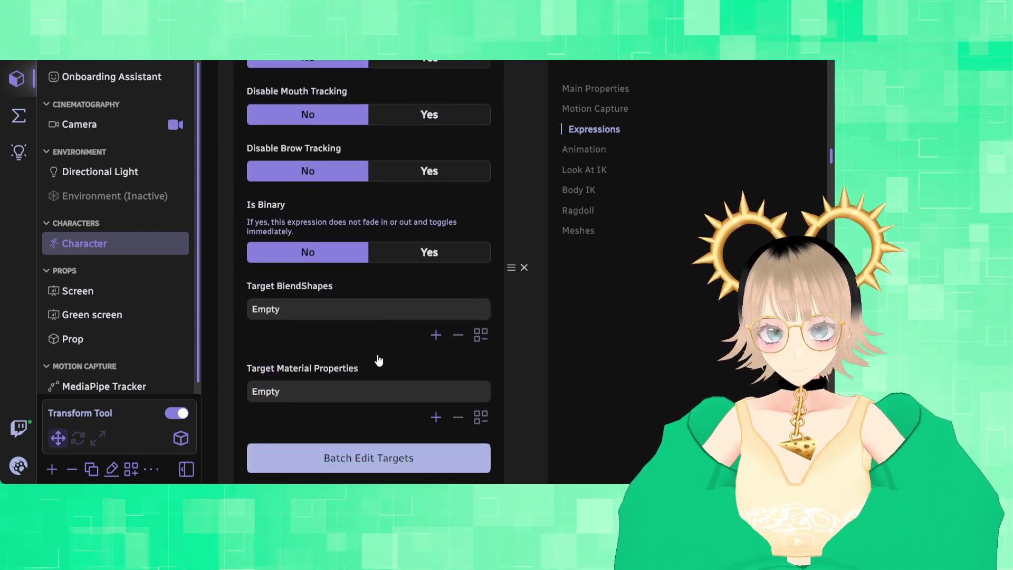
pyautogui.scroll(10, 377, 354)
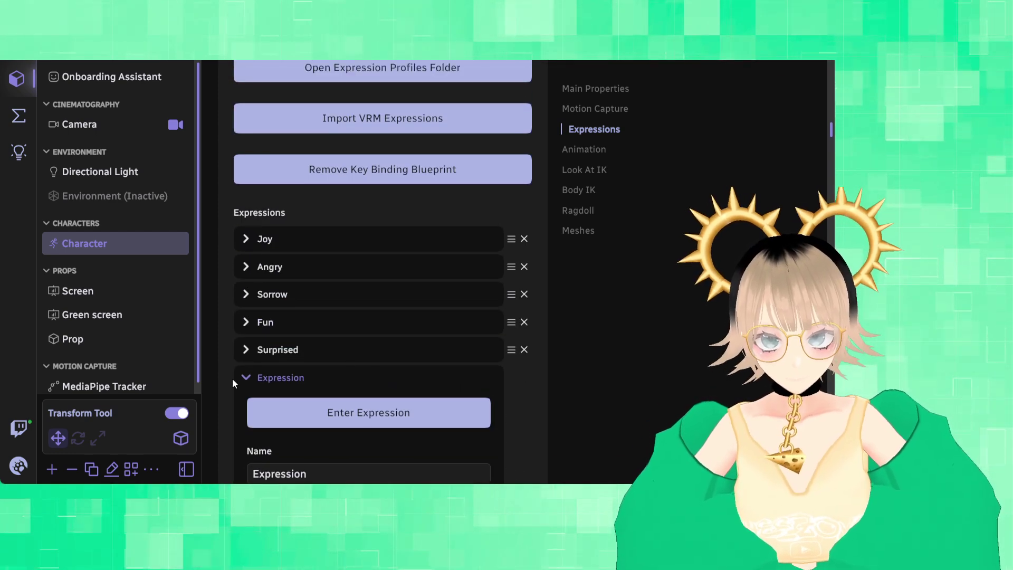
pyautogui.click(245, 378)
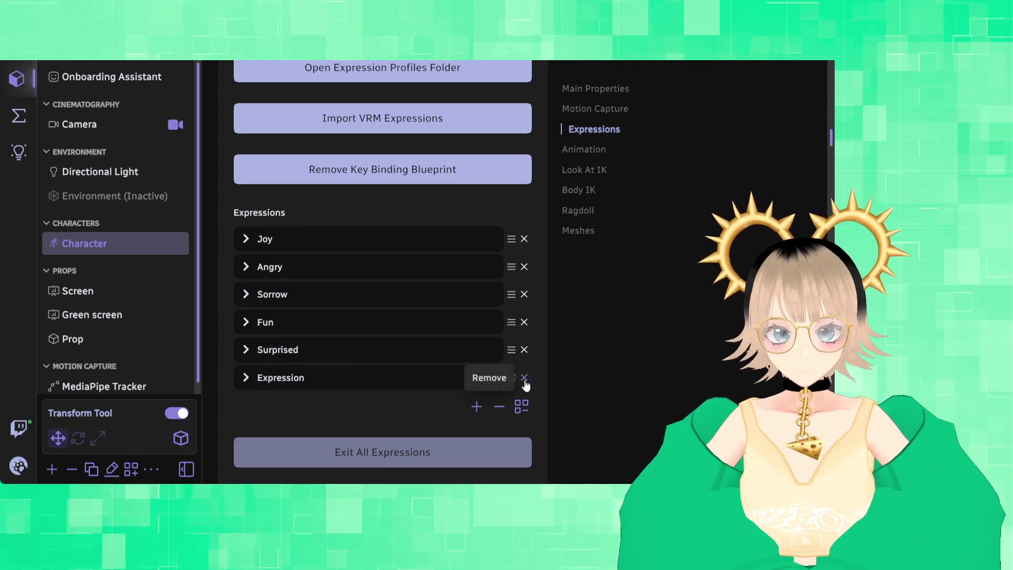
# Step: Remove the custom entry named Expression from the Character's expressions list, and add and expand a fresh one after Surprised
pyautogui.click(524, 378)
pyautogui.scroll(-2, 355, 321)
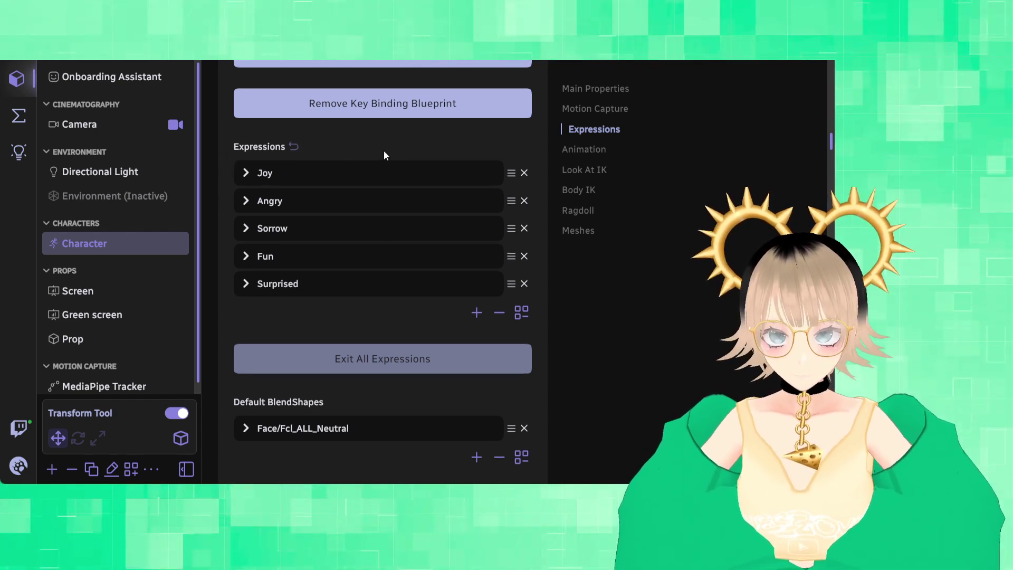
pyautogui.click(478, 314)
pyautogui.click(246, 311)
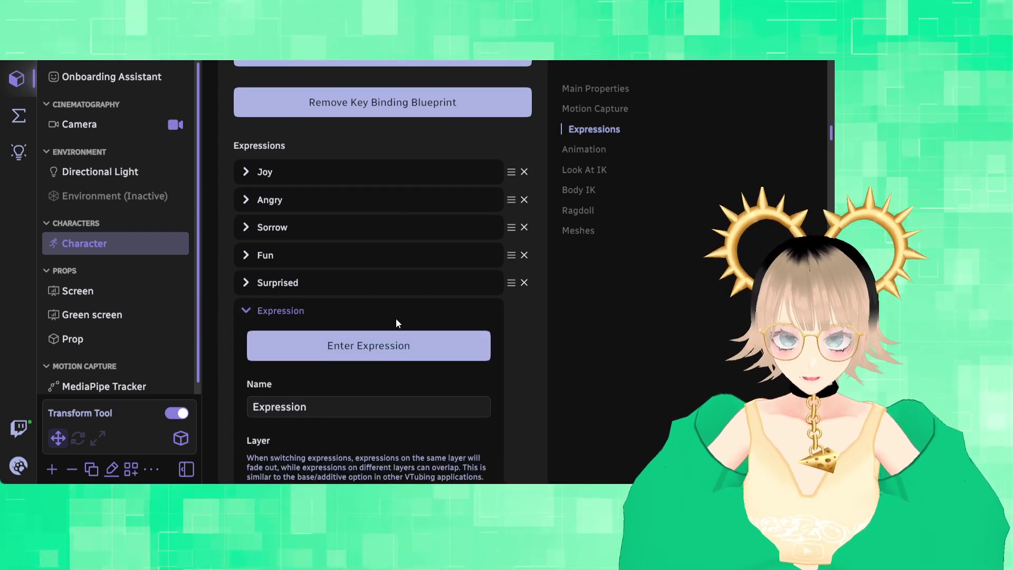
# Step: Name the new expression "Lift brows"
pyautogui.scroll(-3, 396, 318)
pyautogui.scroll(-2, 395, 318)
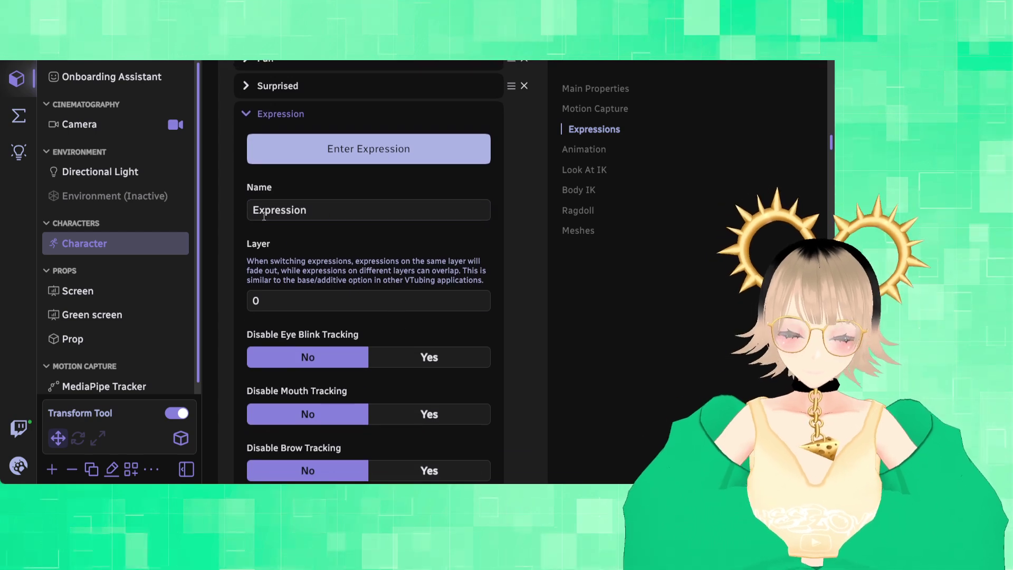
pyautogui.doubleClick(400, 212)
pyautogui.write('Li')
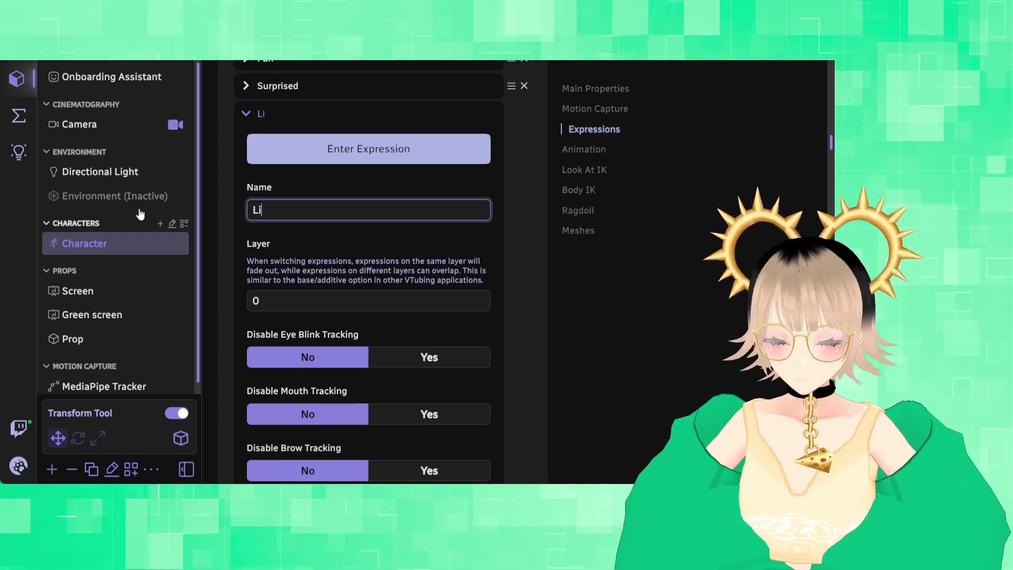
pyautogui.write('ft brows')
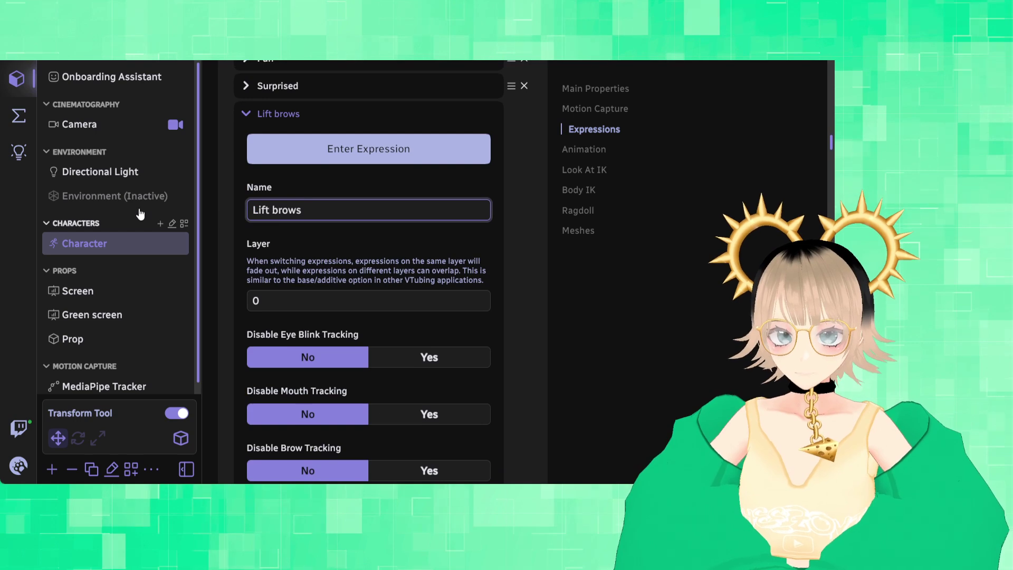
pyautogui.click(517, 277)
# Step: Set the Lift brows expression's layer to 1
pyautogui.click(288, 302)
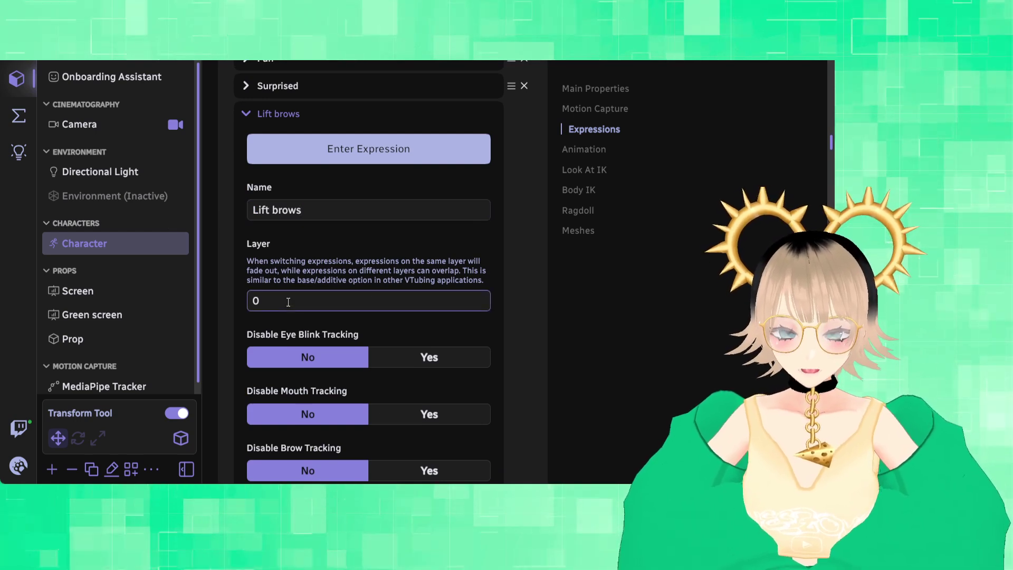
pyautogui.scroll(2, 288, 301)
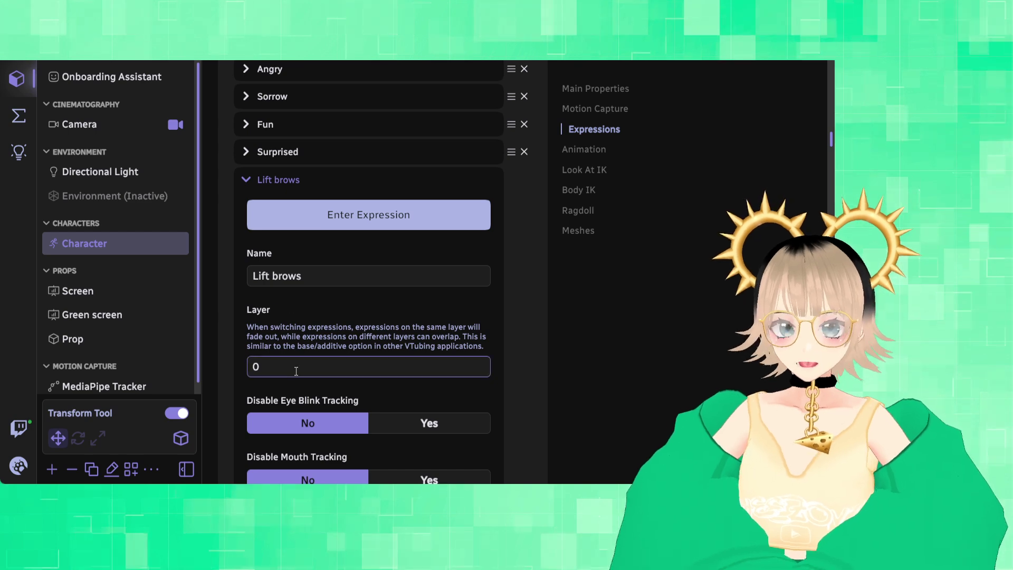
pyautogui.doubleClick(371, 364)
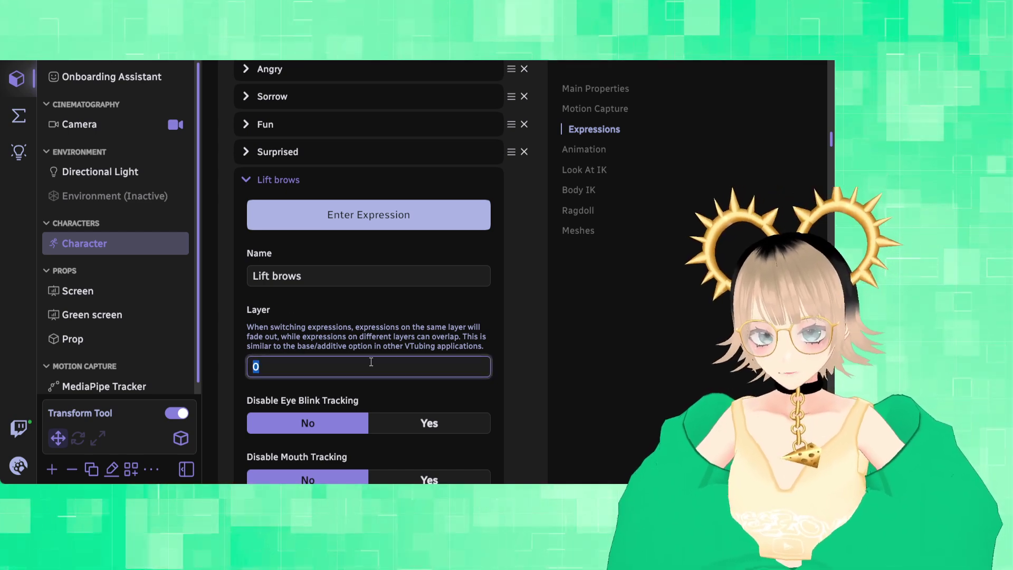
pyautogui.write('1')
# Step: Examine the layer settings of the Surprised, Fun and Lift brows expressions, and collapse each entry
pyautogui.click(245, 151)
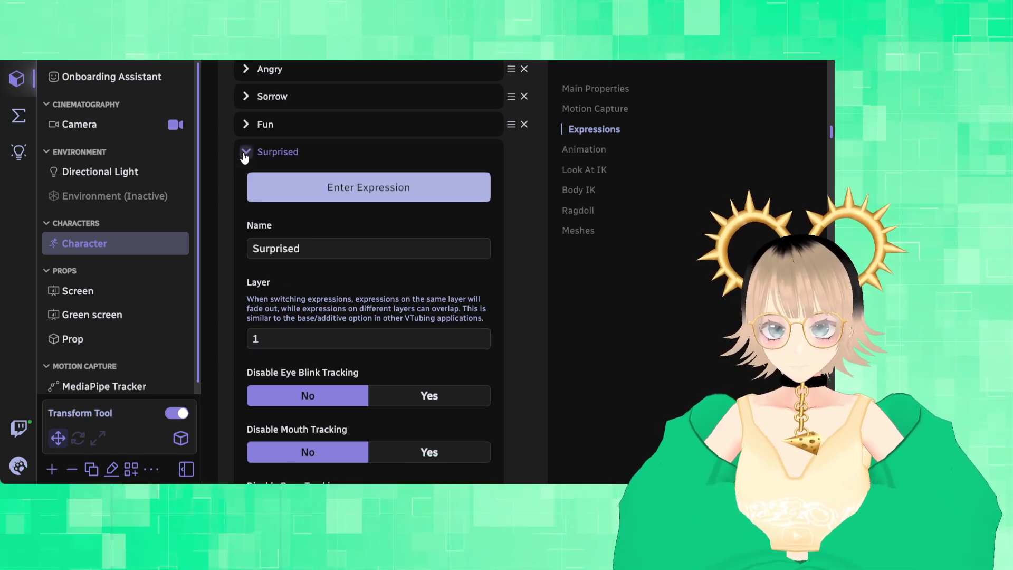
pyautogui.click(243, 153)
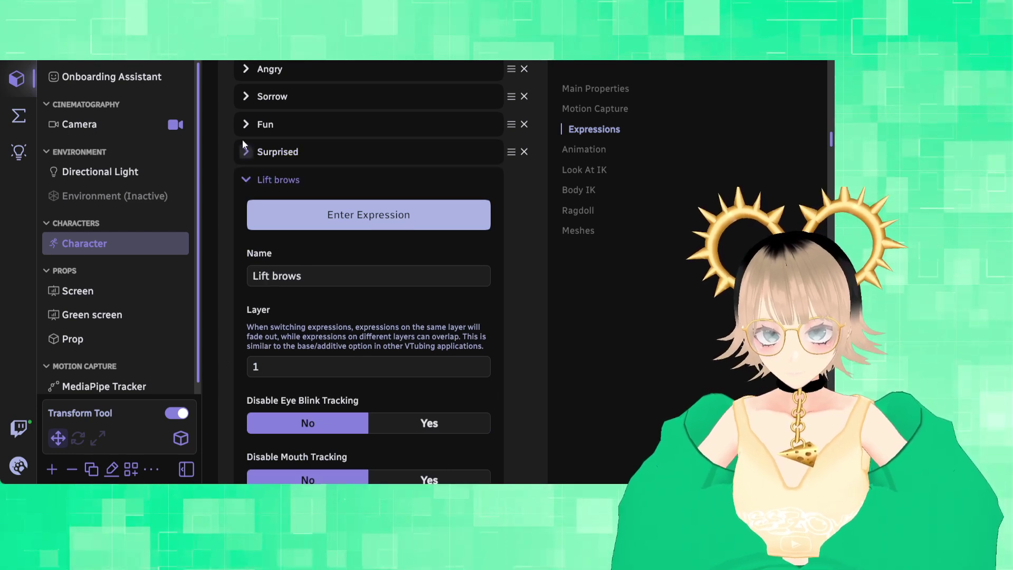
pyautogui.click(244, 128)
pyautogui.click(243, 130)
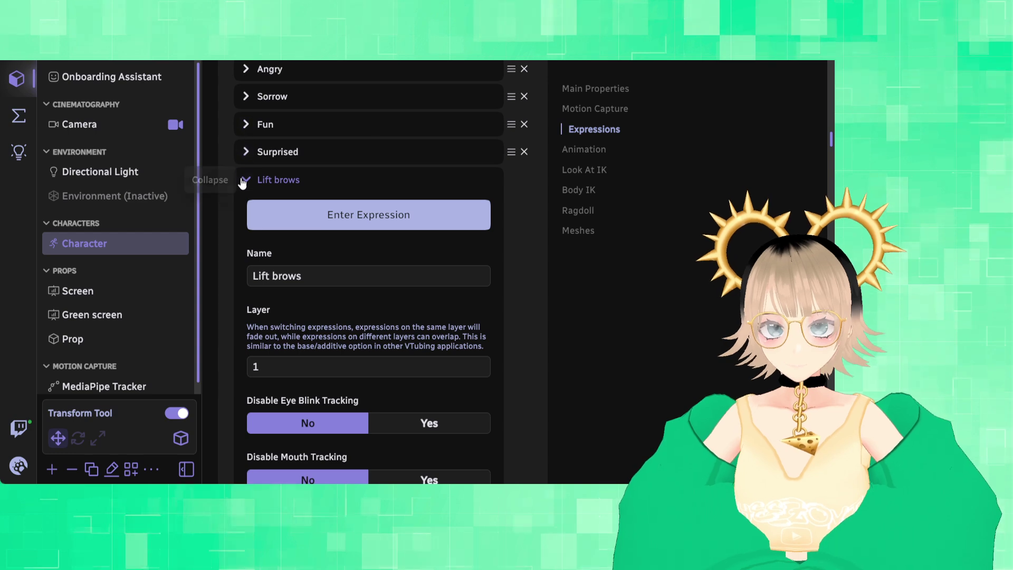
pyautogui.click(243, 180)
pyautogui.click(245, 132)
pyautogui.click(247, 133)
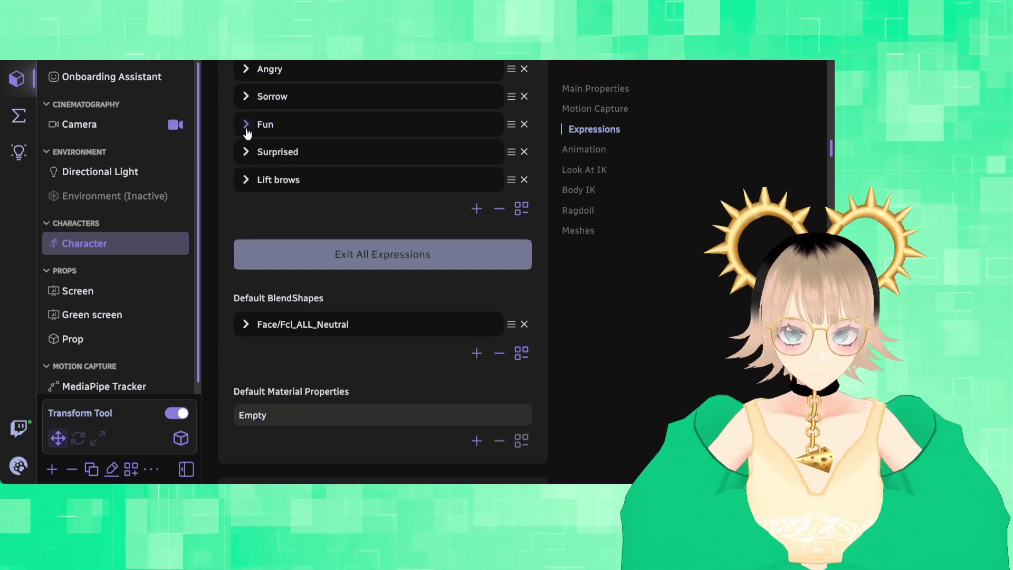
pyautogui.click(246, 131)
pyautogui.click(247, 131)
pyautogui.click(244, 179)
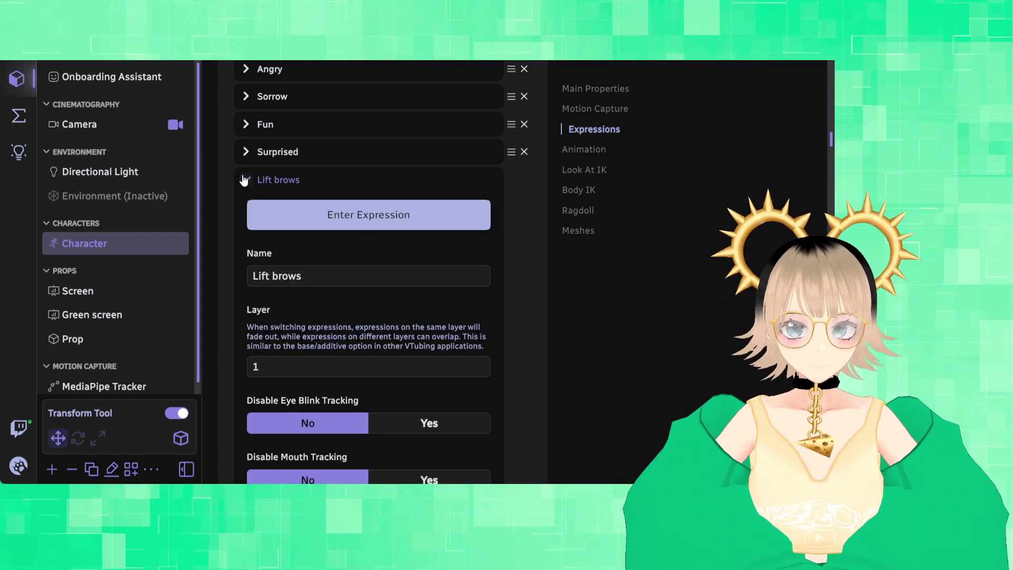
pyautogui.click(243, 180)
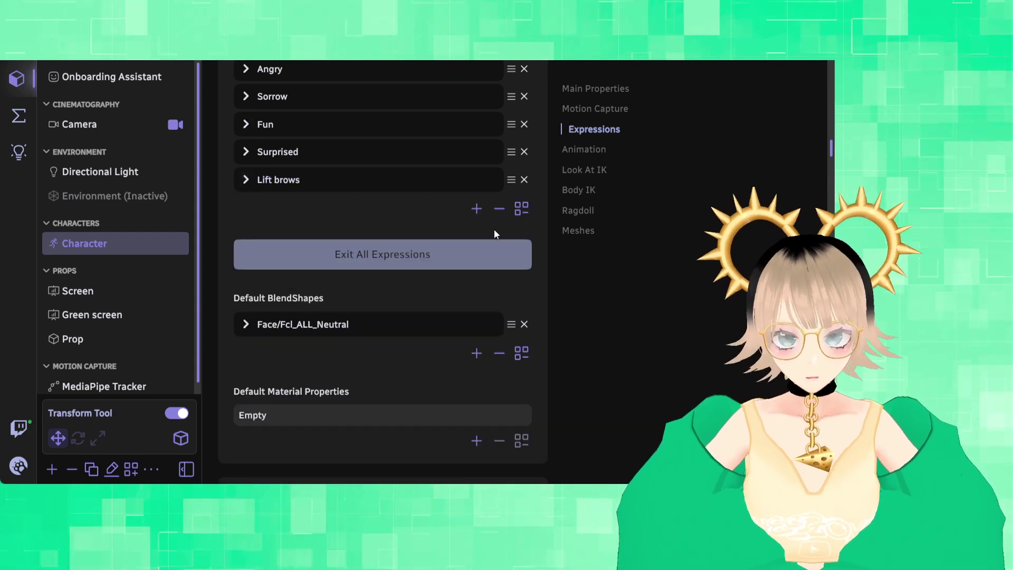
# Step: Read the Layer setting's explanation of how expressions fade out or overlap in the Lift brows entry
pyautogui.click(246, 180)
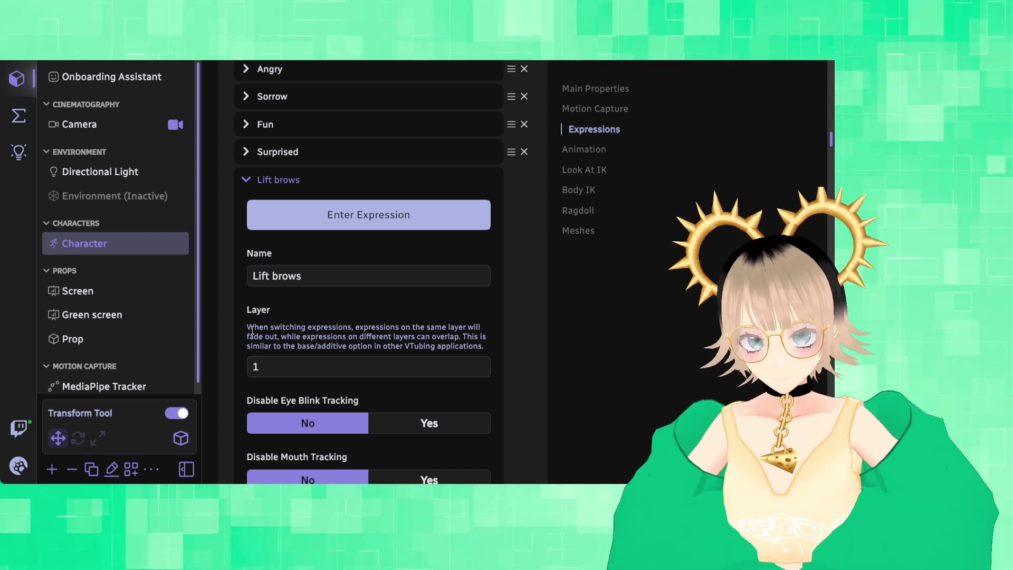
pyautogui.moveTo(268, 327); pyautogui.dragTo(462, 338)
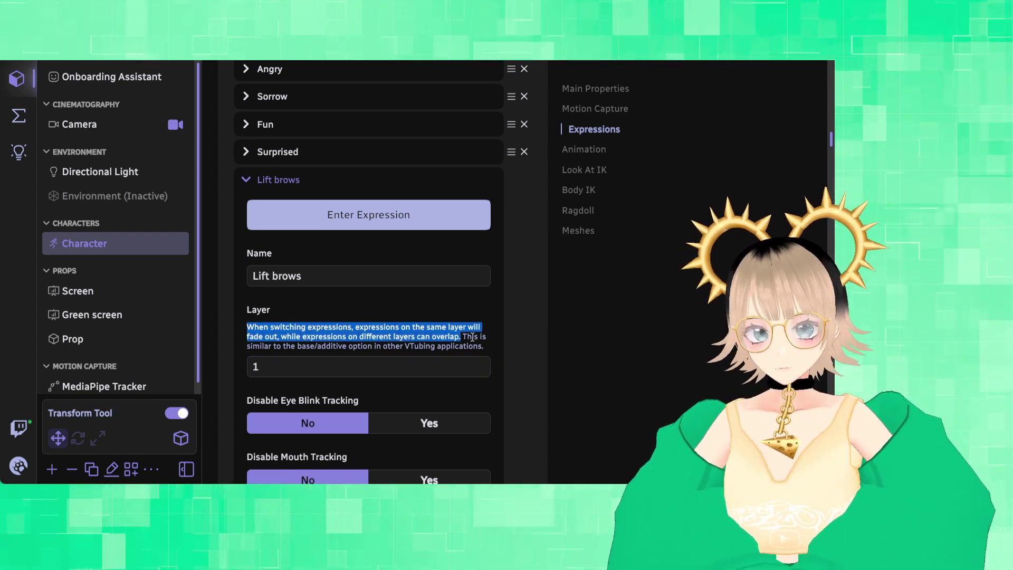
pyautogui.click(559, 348)
pyautogui.click(273, 371)
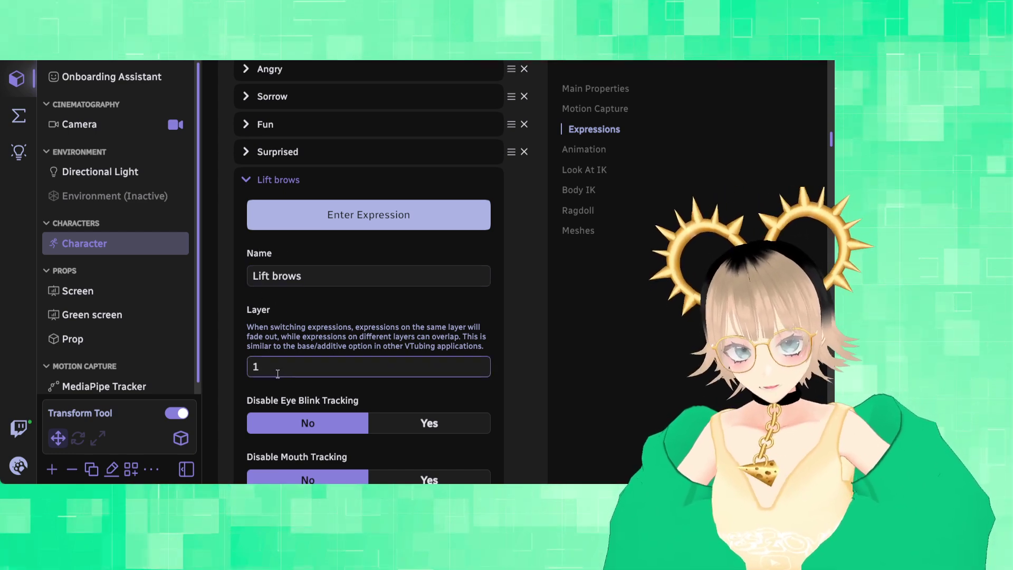
pyautogui.click(375, 327)
# Step: Add a target blendshape to the Lift brows expression with Face as its target skinned mesh
pyautogui.scroll(-2, 458, 332)
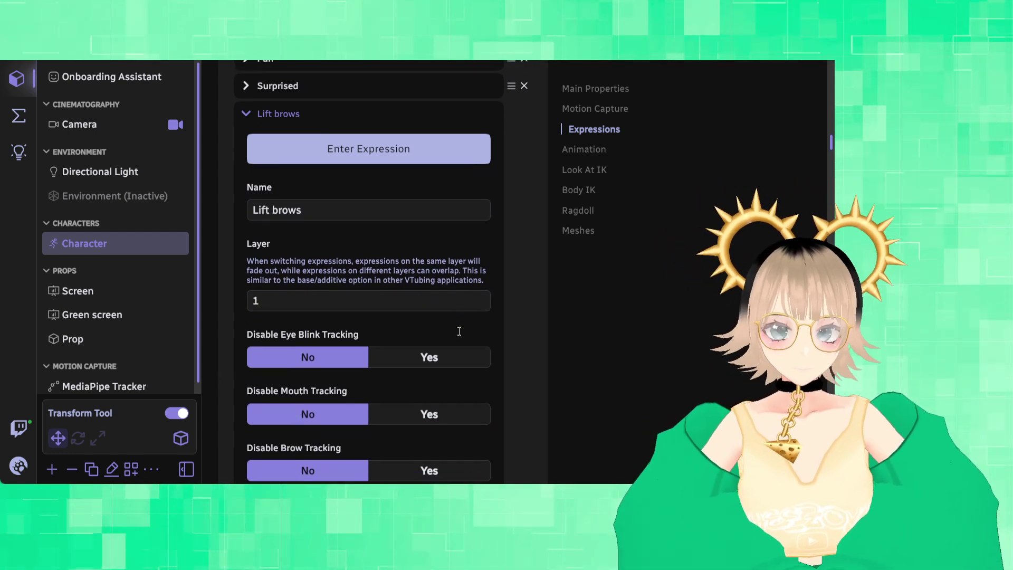
pyautogui.scroll(-1, 235, 252)
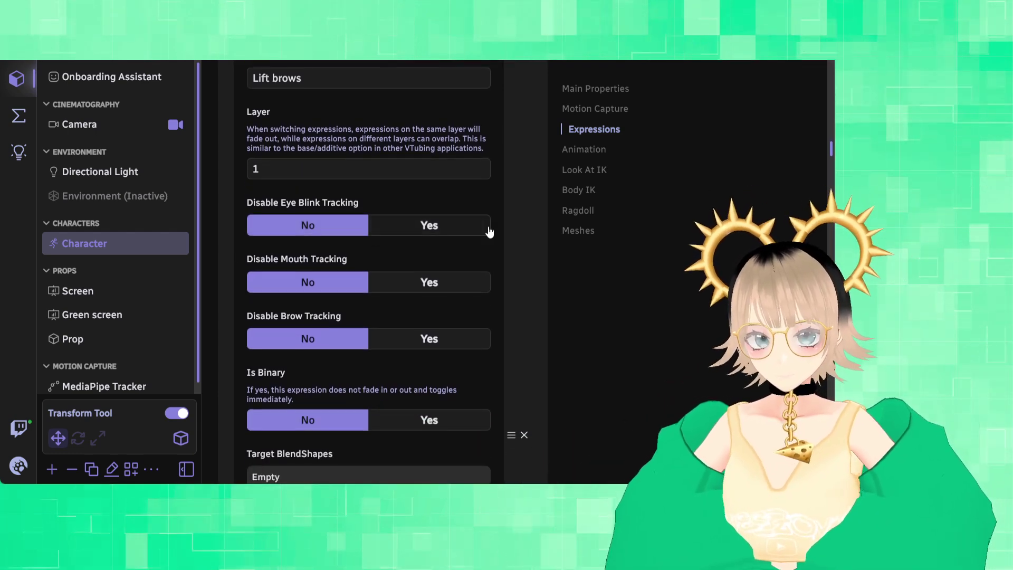
pyautogui.scroll(-1, 488, 230)
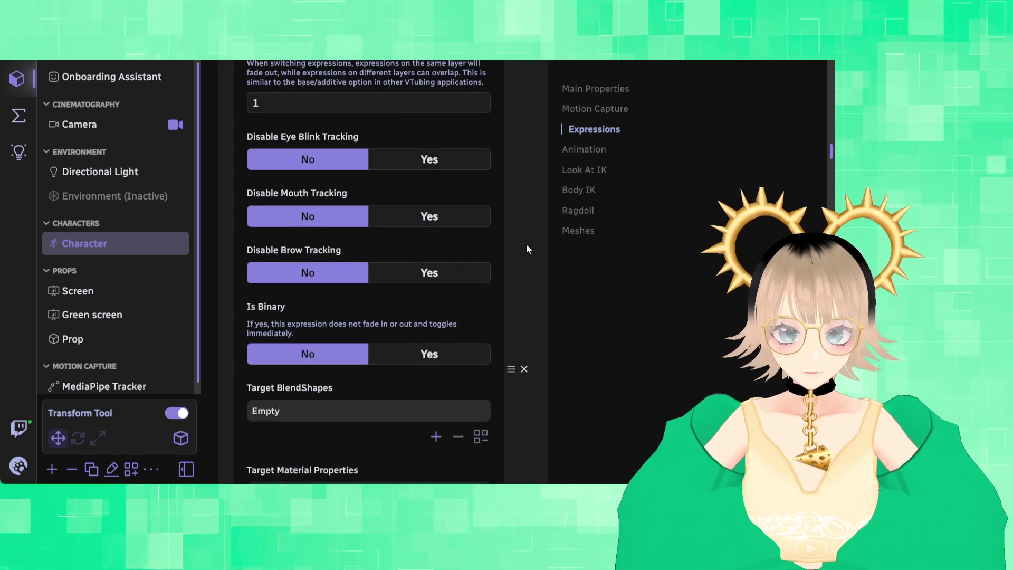
pyautogui.scroll(-1, 527, 248)
pyautogui.scroll(-2, 438, 294)
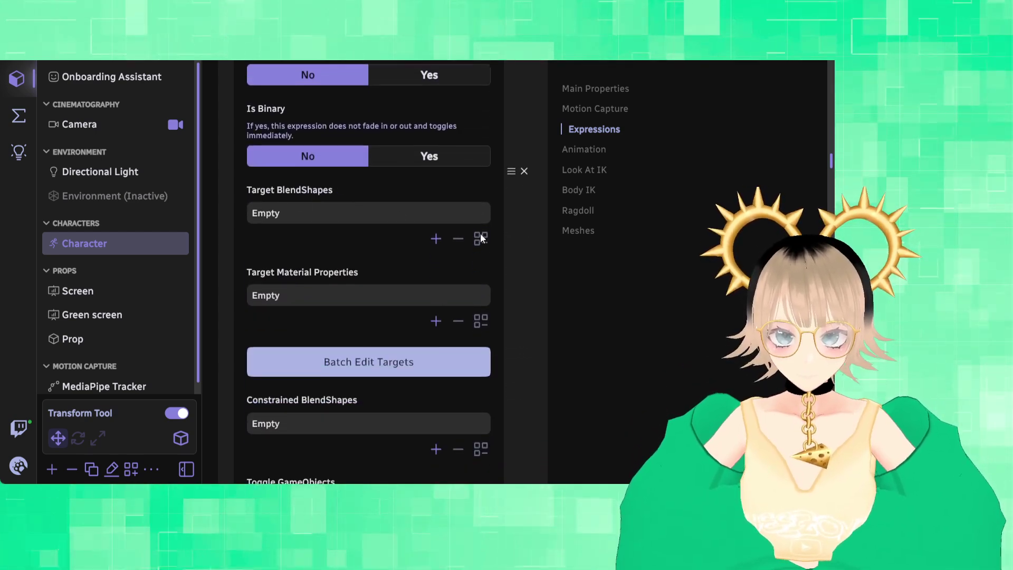
pyautogui.click(435, 239)
pyautogui.click(260, 216)
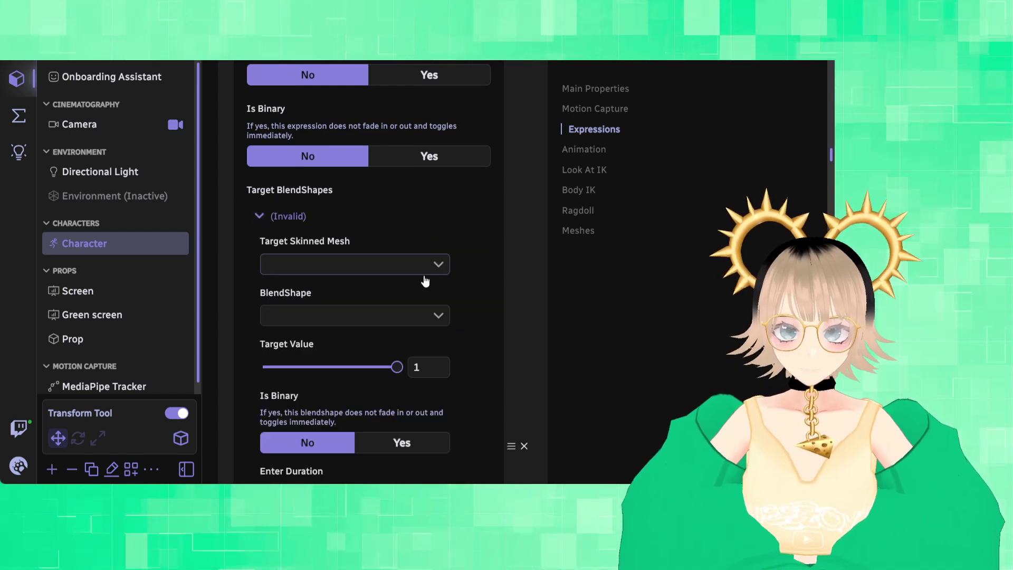
pyautogui.click(436, 264)
pyautogui.click(326, 310)
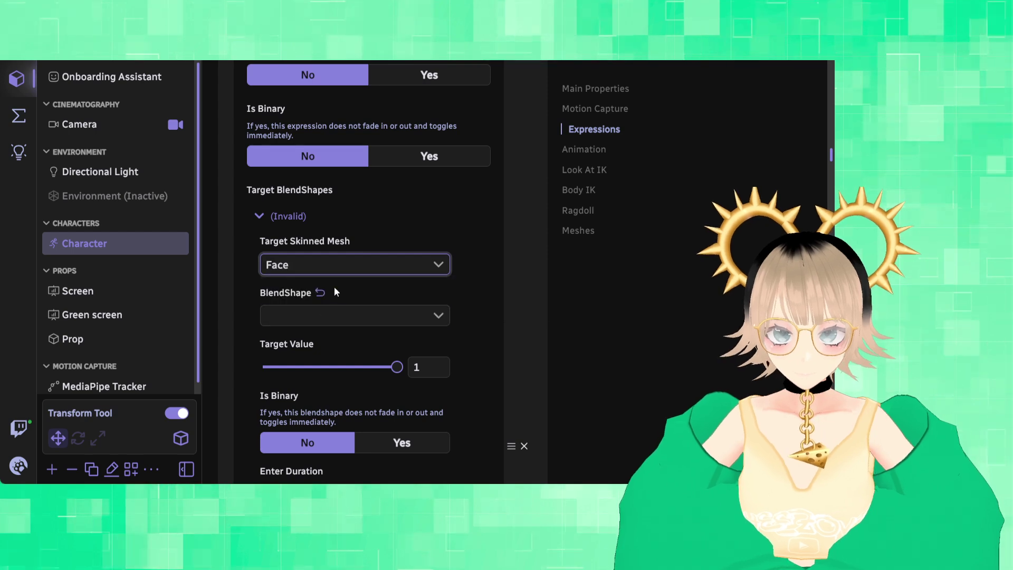
# Step: Set the new target's blendshape to Fcl_BRW_Surprised
pyautogui.scroll(-1, 369, 280)
pyautogui.click(436, 249)
pyautogui.click(435, 249)
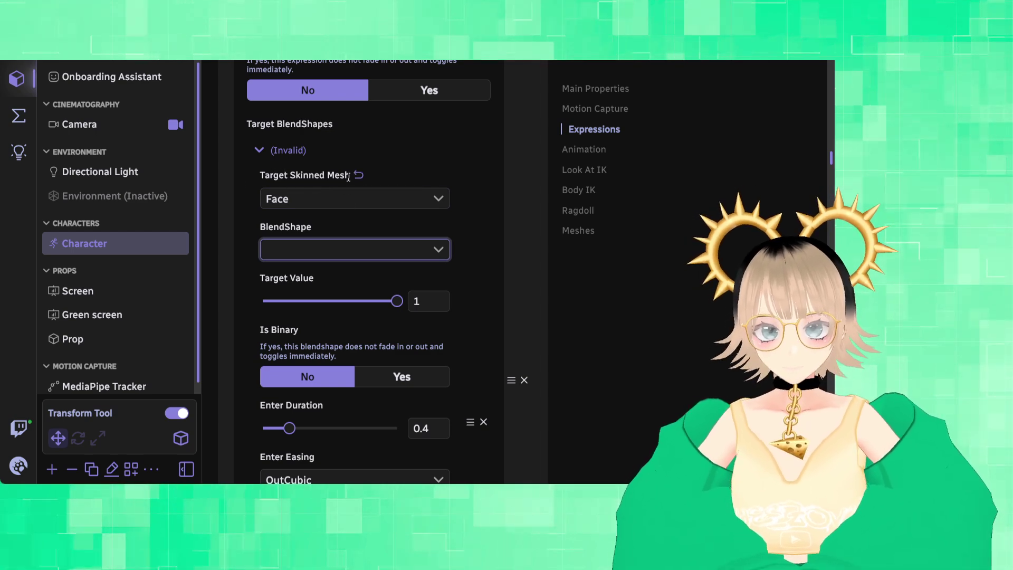
pyautogui.click(430, 207)
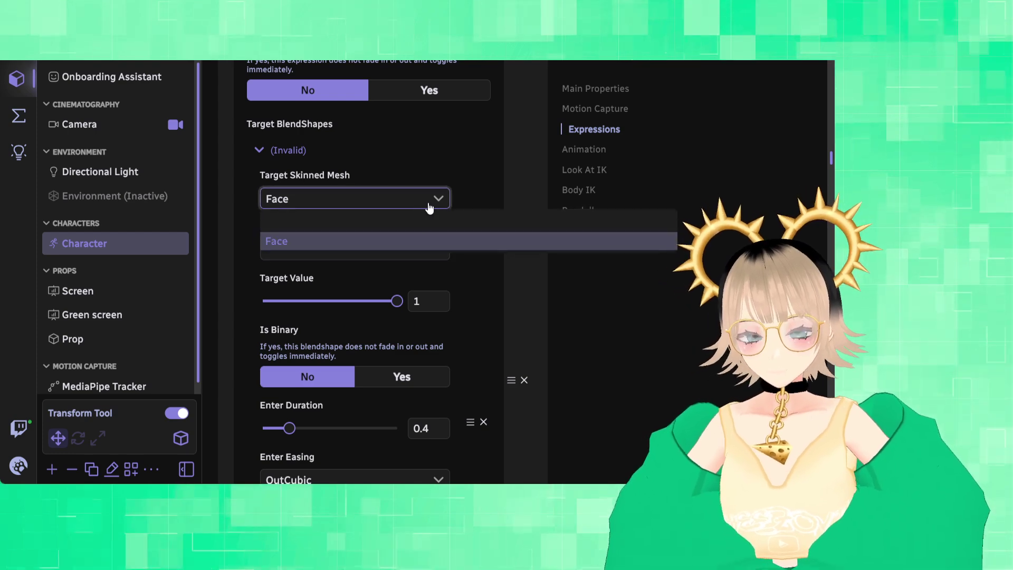
pyautogui.click(428, 199)
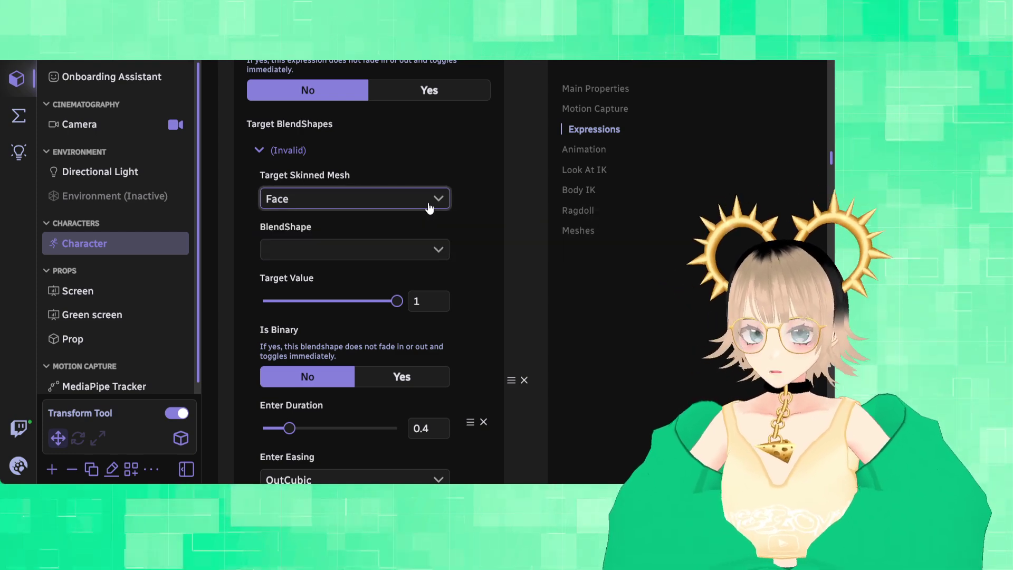
pyautogui.click(437, 256)
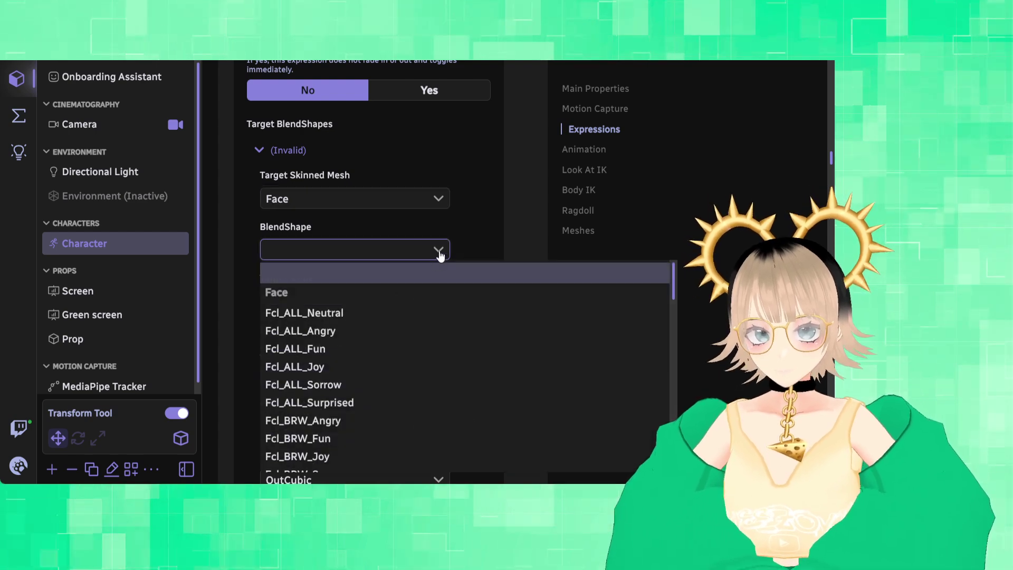
pyautogui.click(441, 254)
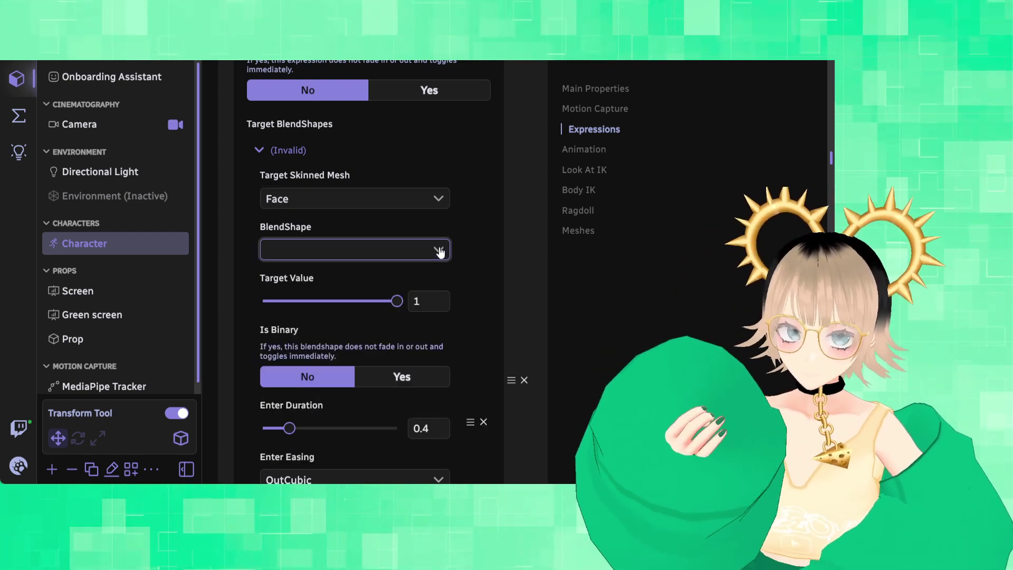
pyautogui.click(443, 251)
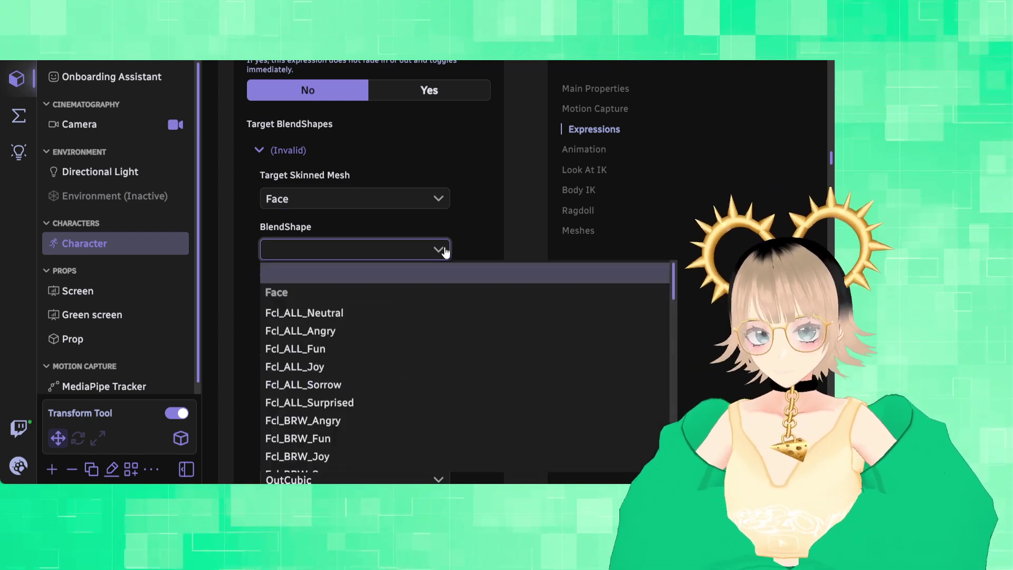
pyautogui.scroll(-2, 373, 305)
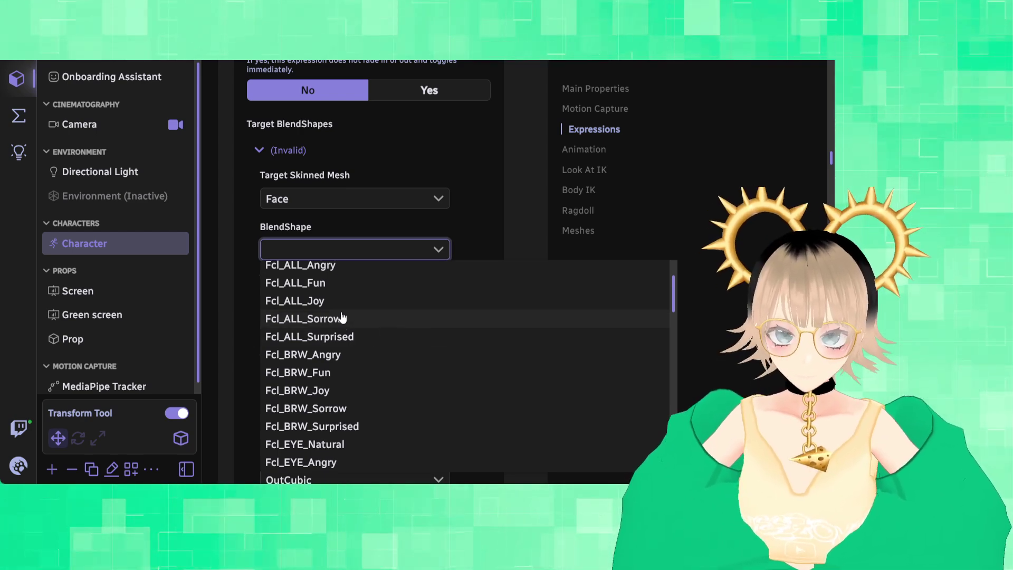
pyautogui.scroll(-2, 467, 323)
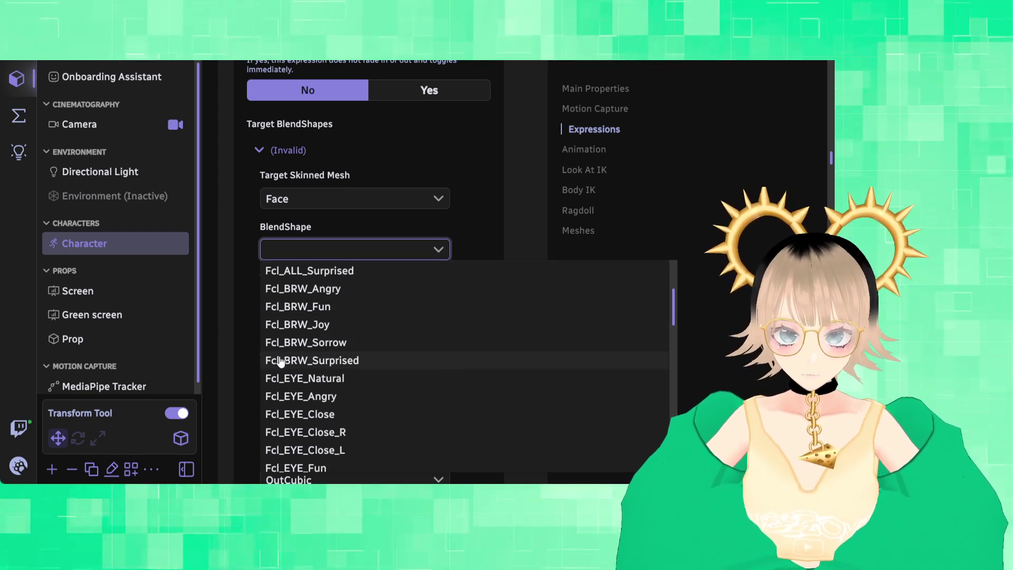
pyautogui.click(350, 363)
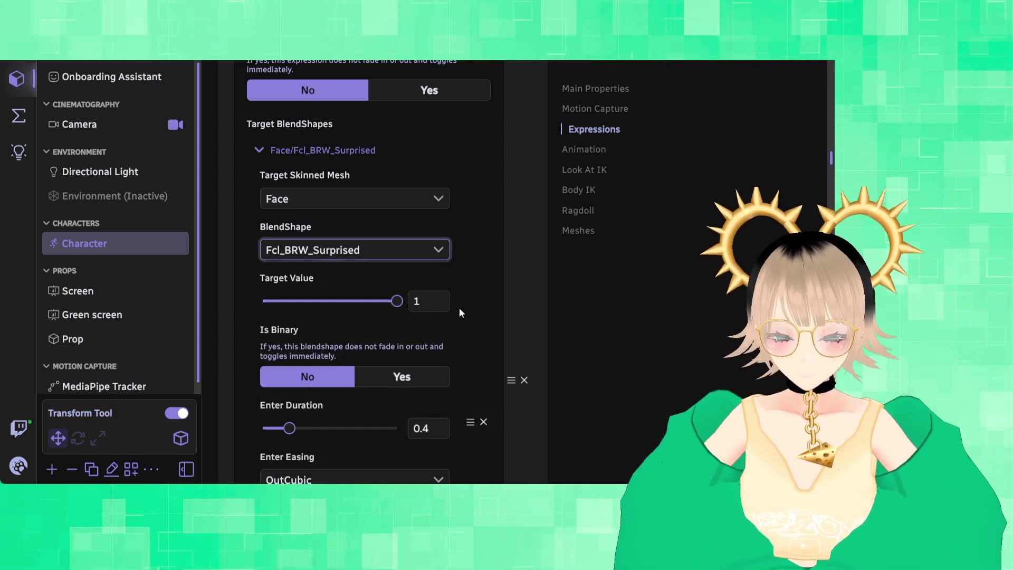
# Step: Enter the Lift brows expression to try it on the character
pyautogui.scroll(7, 459, 308)
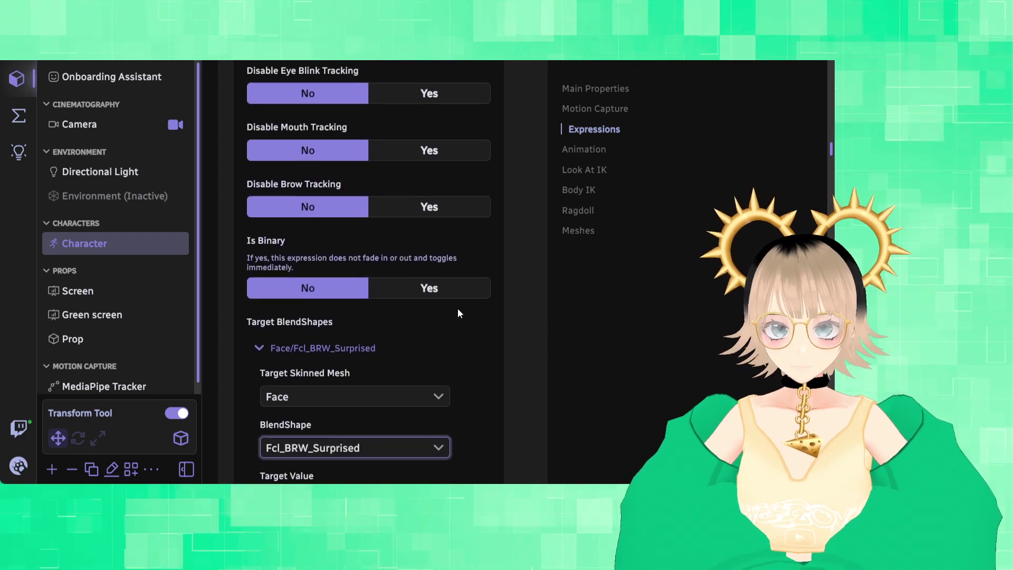
pyautogui.scroll(5, 457, 313)
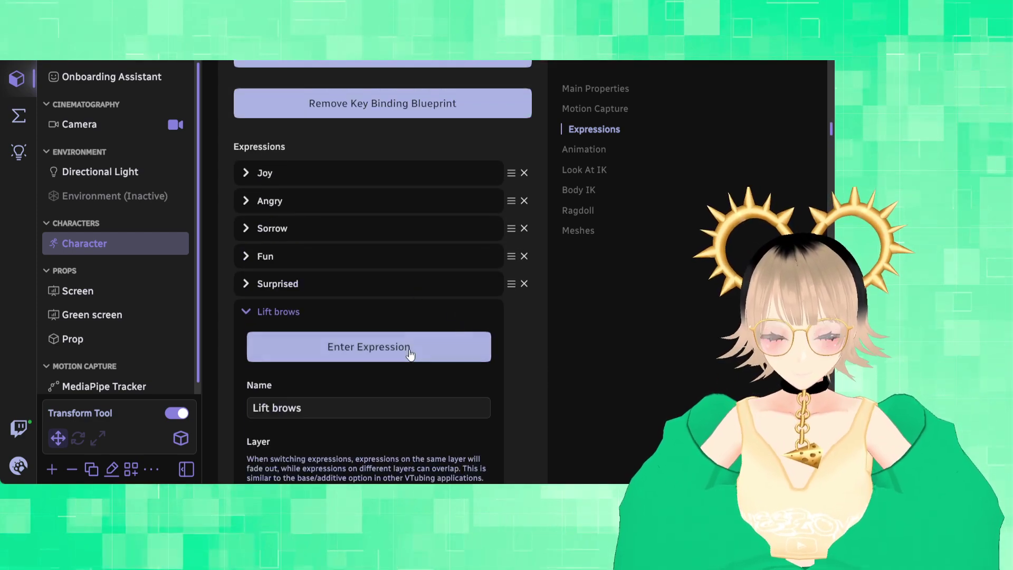
pyautogui.click(410, 357)
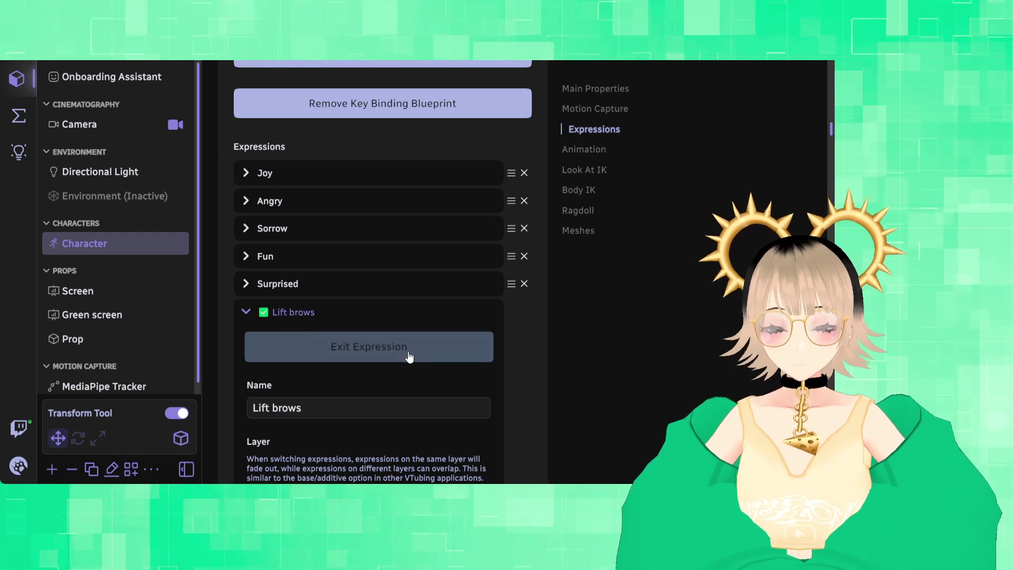
# Step: Toggle the Lift brows expression on and off repeatedly to compare the character's brows, leaving it exited
pyautogui.click(410, 357)
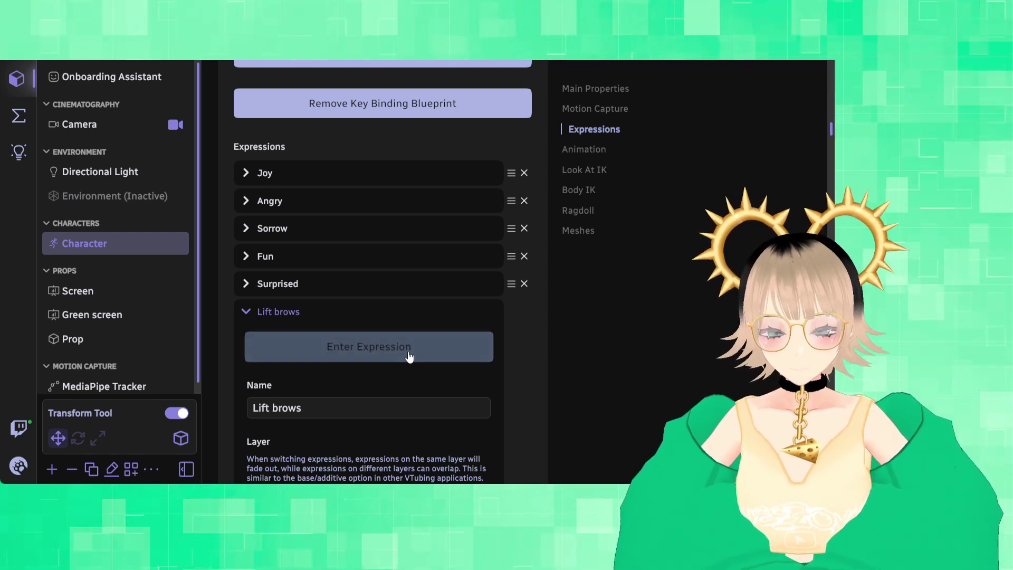
pyautogui.click(410, 357)
pyautogui.click(410, 356)
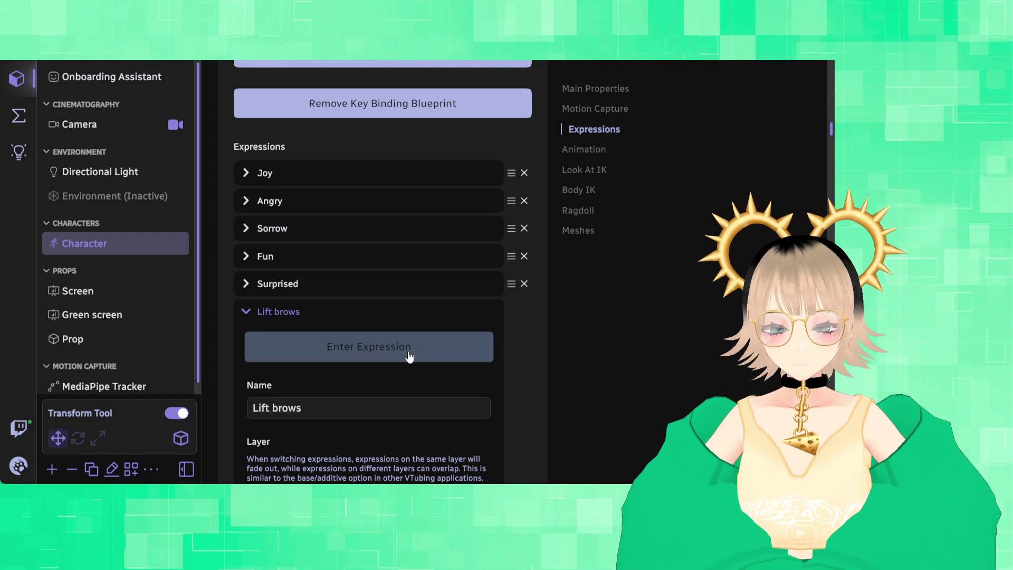
pyautogui.click(410, 357)
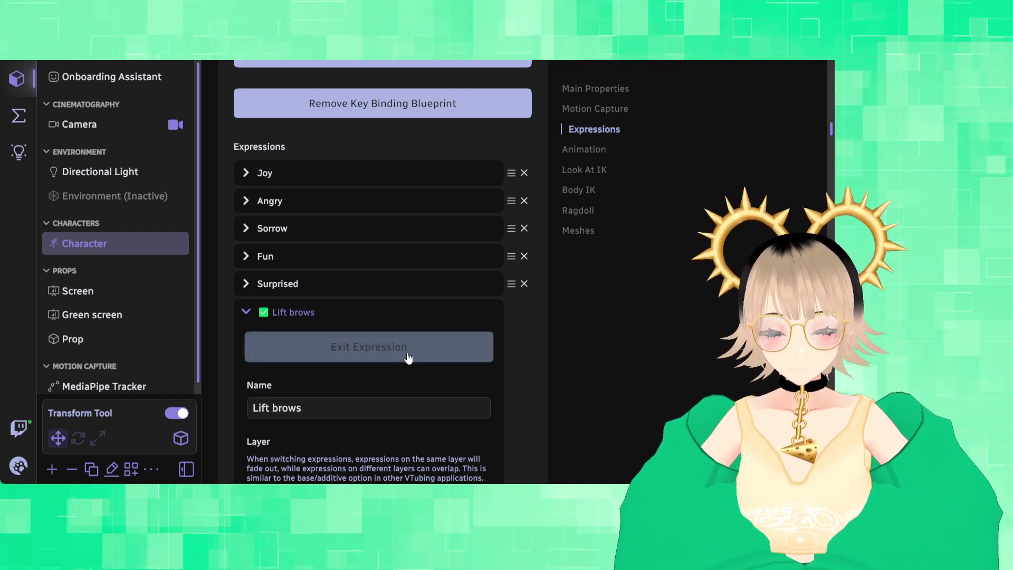
pyautogui.click(410, 357)
# Step: Lower the Target Value of the Fcl_BRW_Surprised blendshape in the Lift brows expression
pyautogui.scroll(-3, 510, 368)
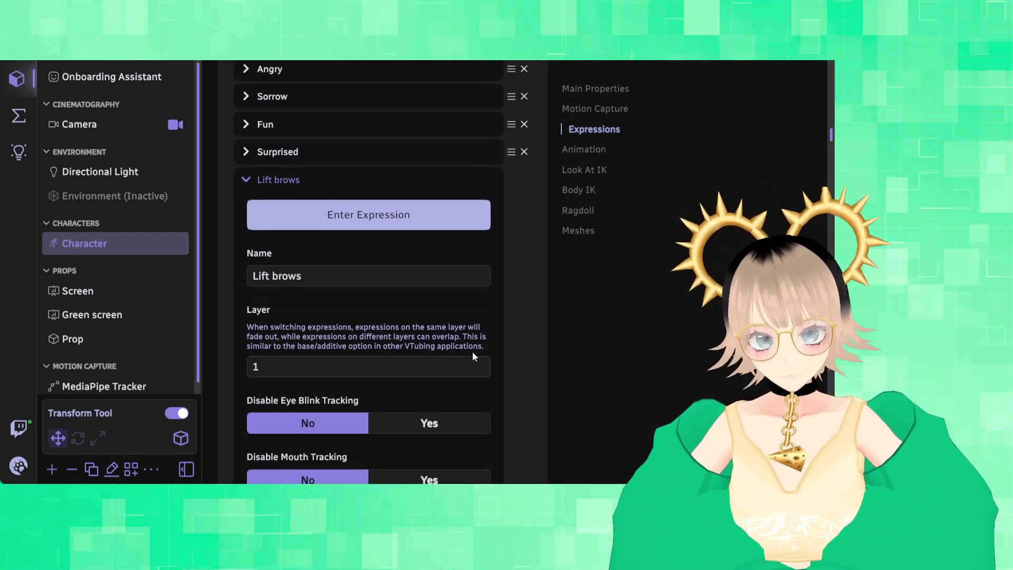
pyautogui.scroll(-2, 478, 350)
pyautogui.scroll(-7, 523, 350)
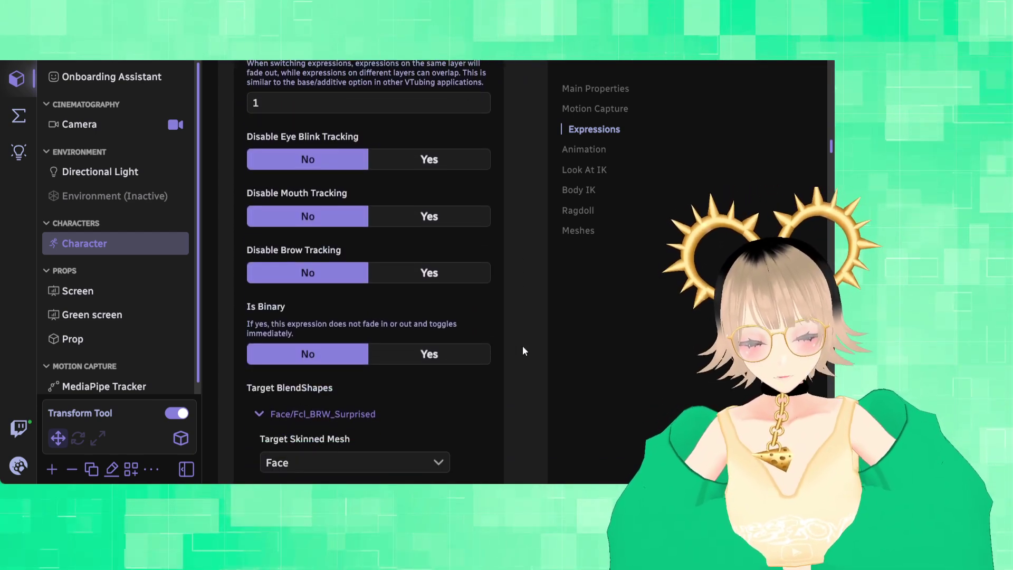
pyautogui.scroll(-3, 522, 346)
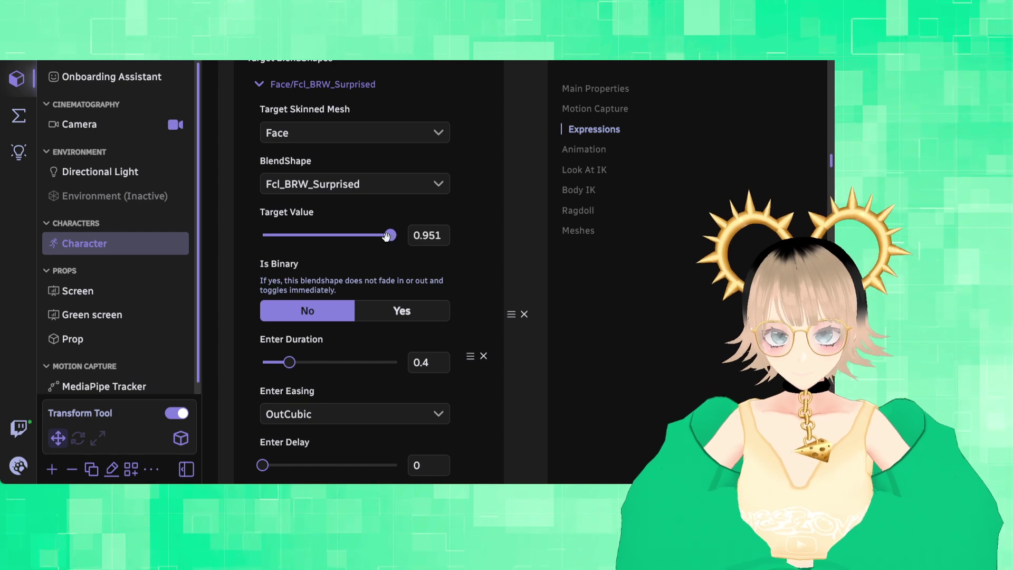
pyautogui.moveTo(343, 238); pyautogui.dragTo(330, 236)
# Step: Test the Lift brows expression with its reduced target value by entering and exiting it several times
pyautogui.scroll(11, 476, 250)
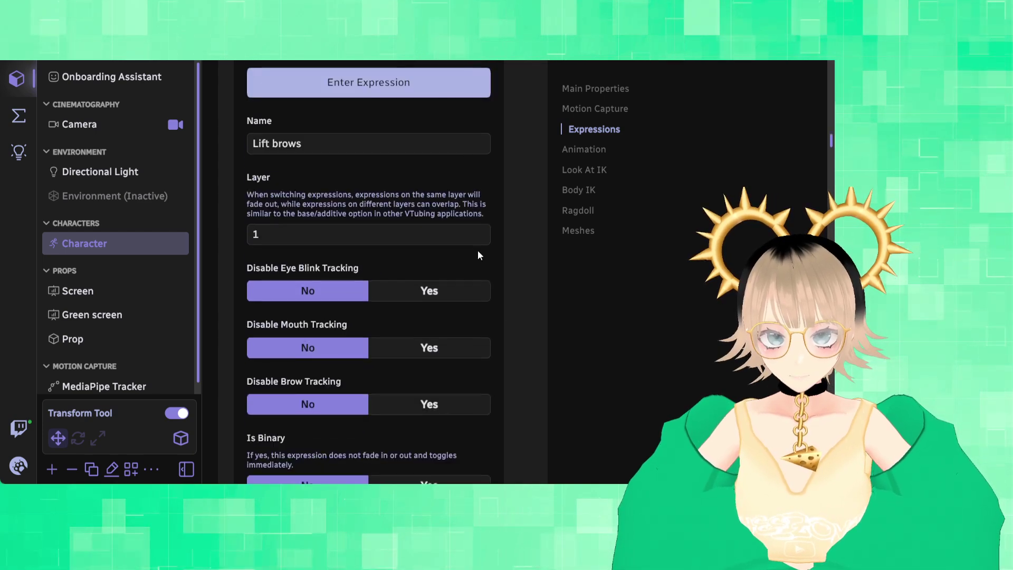
pyautogui.scroll(1, 478, 255)
pyautogui.click(382, 287)
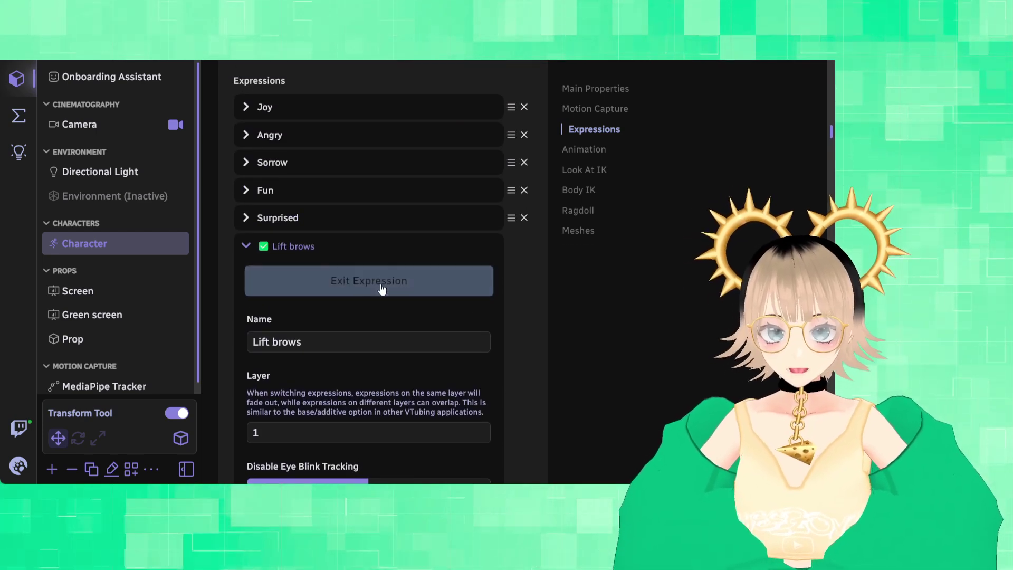
pyautogui.click(382, 287)
pyautogui.click(381, 287)
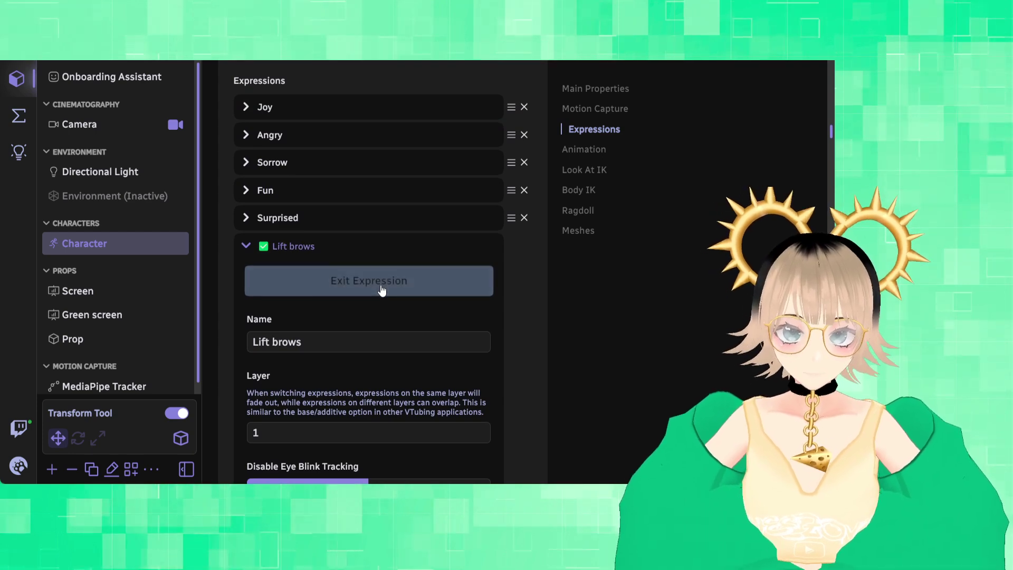
pyautogui.click(382, 288)
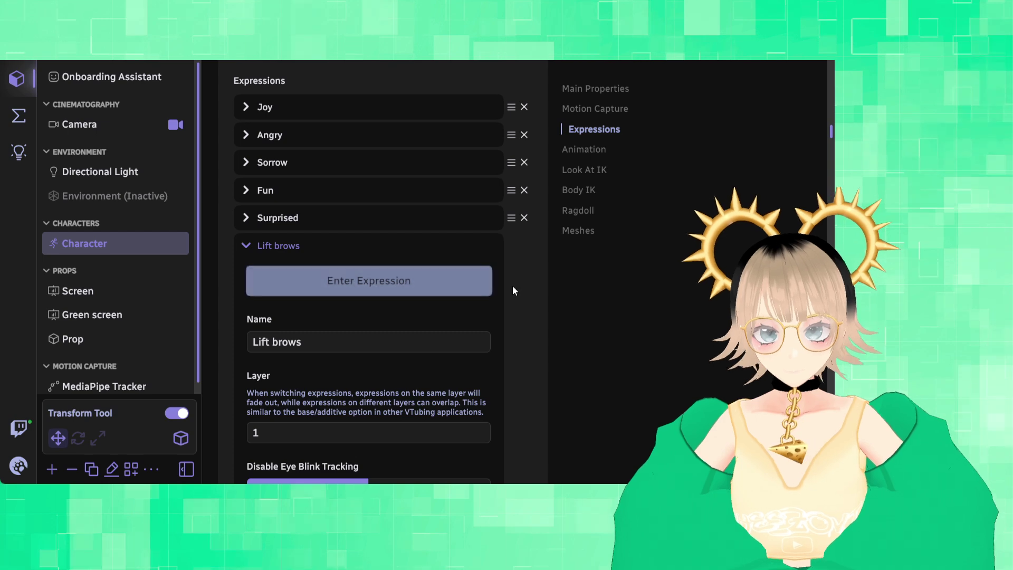
# Step: Set both the Exit Duration and the Enter Duration of the Fcl_BRW_Surprised target blendshape to 0.1
pyautogui.scroll(-8, 511, 286)
pyautogui.scroll(-11, 512, 285)
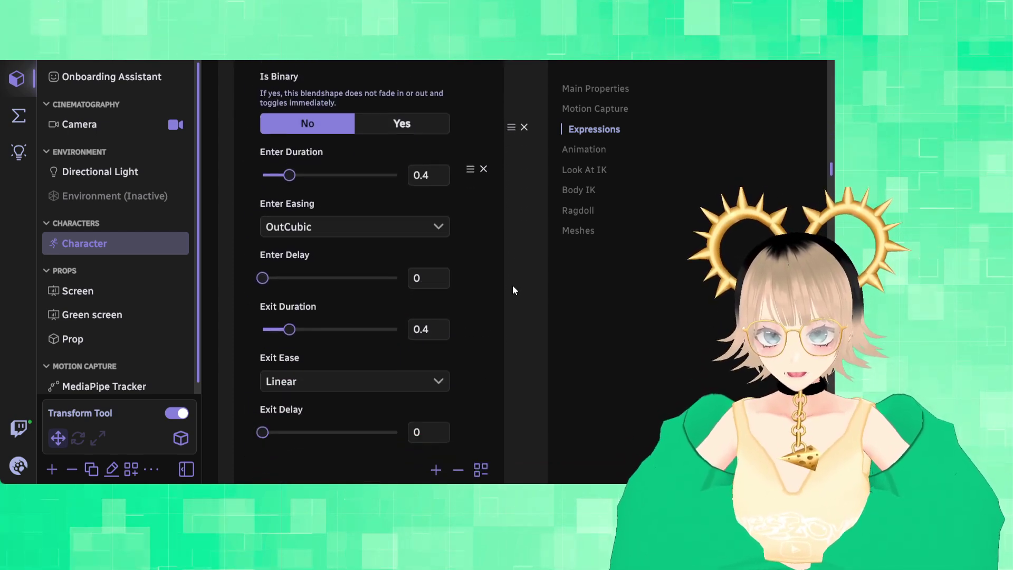
pyautogui.scroll(-3, 512, 285)
pyautogui.scroll(3, 506, 280)
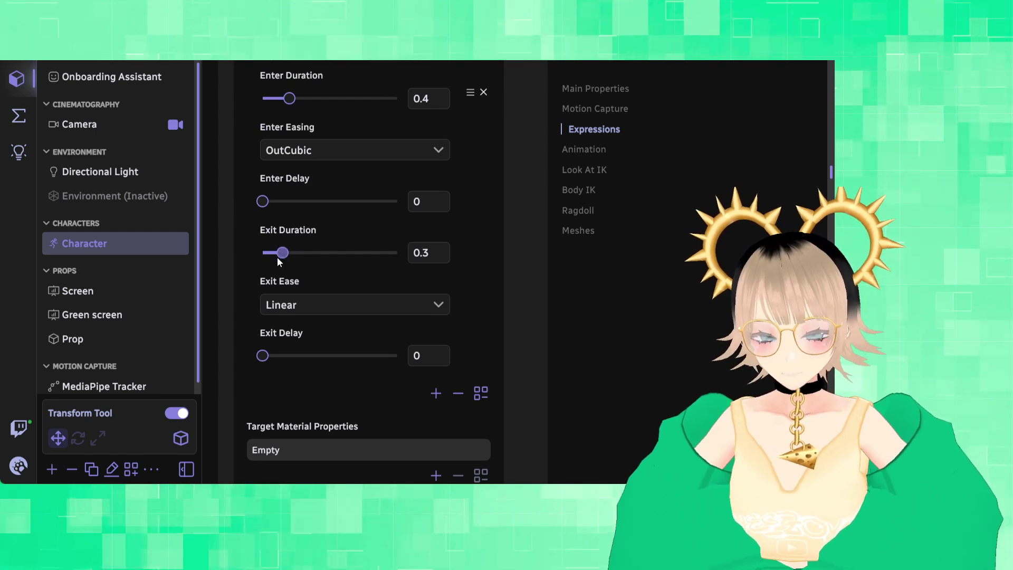
pyautogui.moveTo(278, 259); pyautogui.dragTo(268, 258)
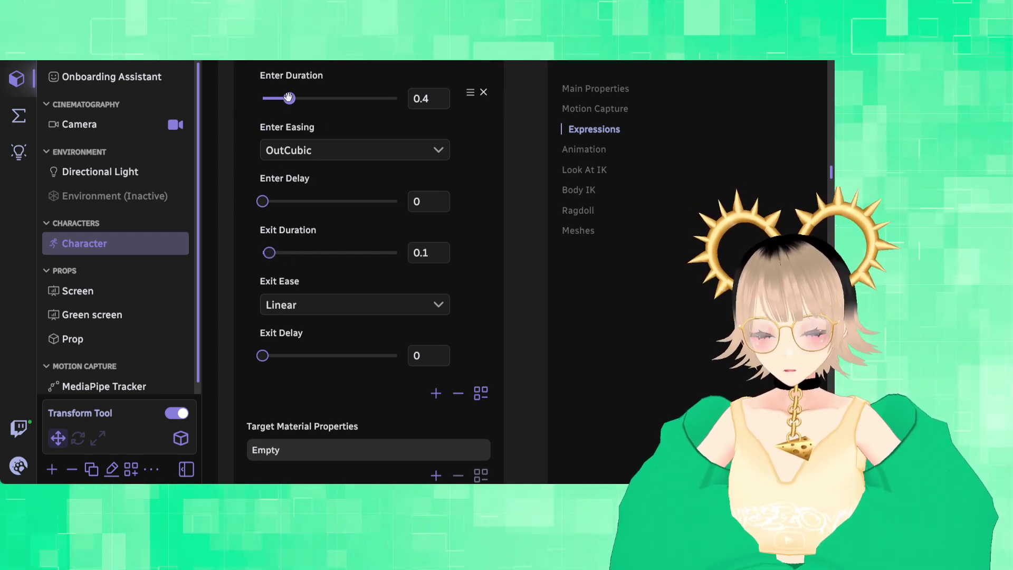
pyautogui.moveTo(274, 98); pyautogui.dragTo(268, 98)
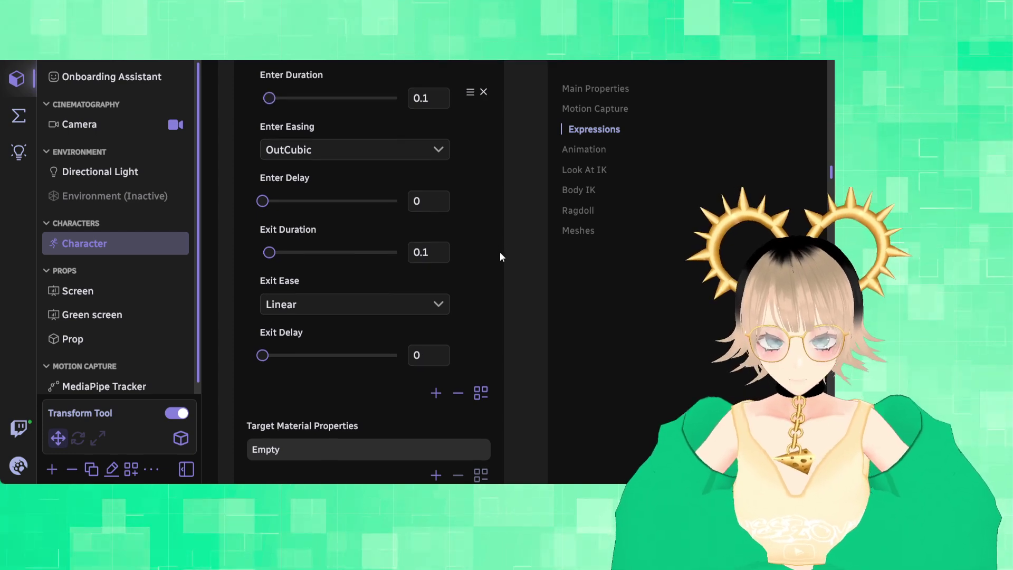
# Step: Add a trigger condition to the Lift brows expression and create a blank blendshape condition inside it
pyautogui.scroll(-3, 499, 251)
pyautogui.scroll(-3, 499, 253)
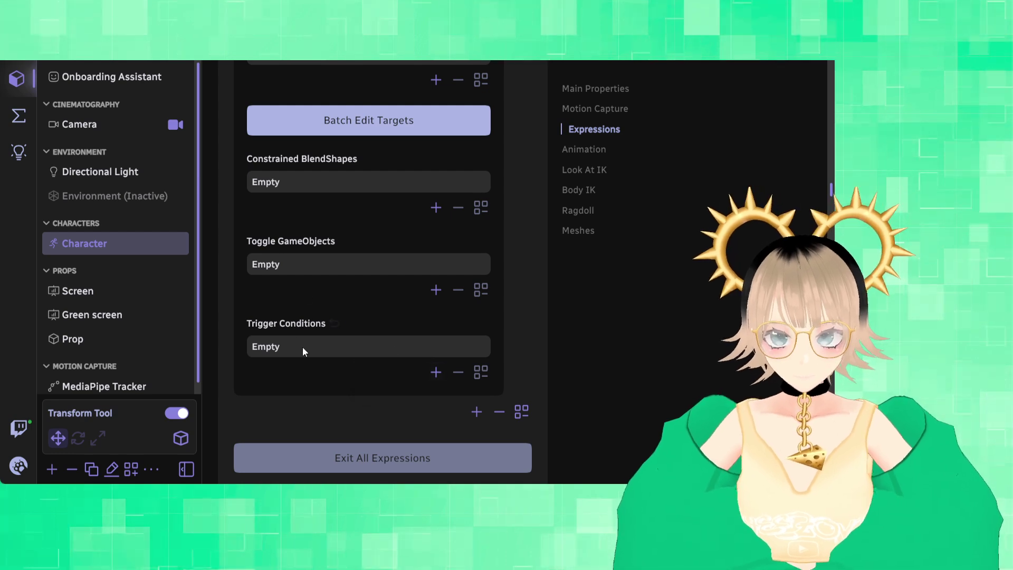
pyautogui.click(436, 371)
pyautogui.click(259, 350)
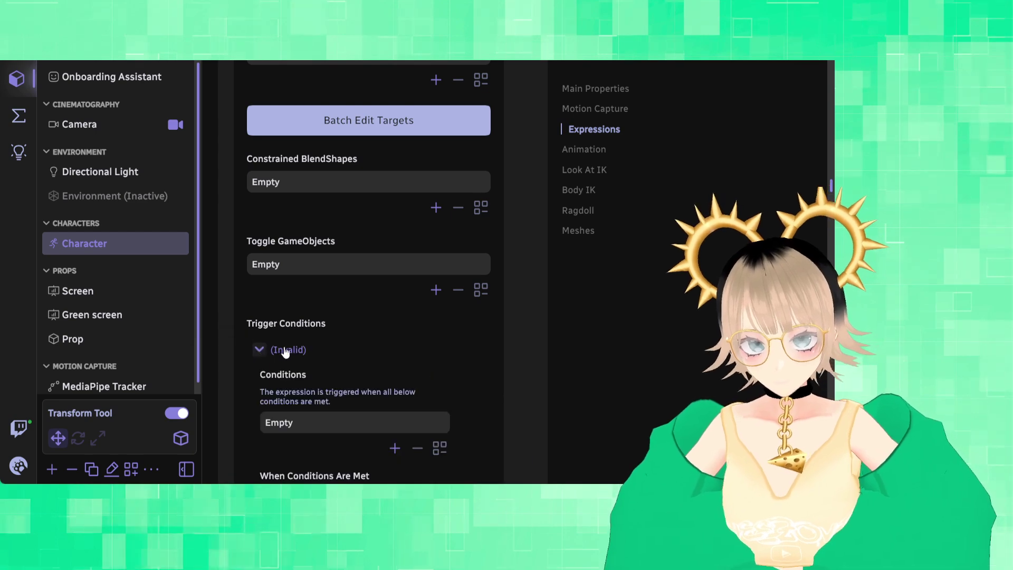
pyautogui.scroll(-4, 327, 346)
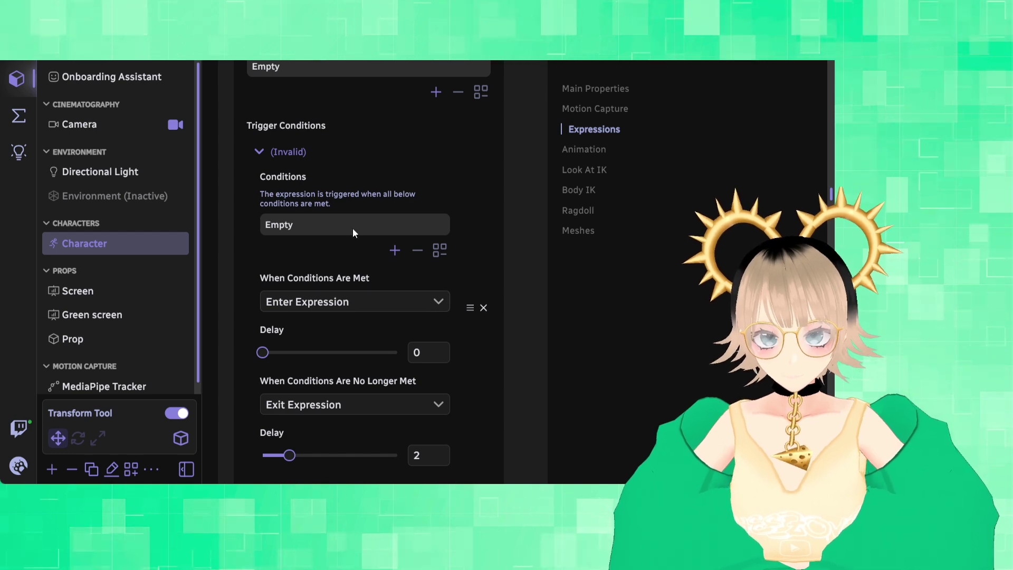
pyautogui.click(393, 250)
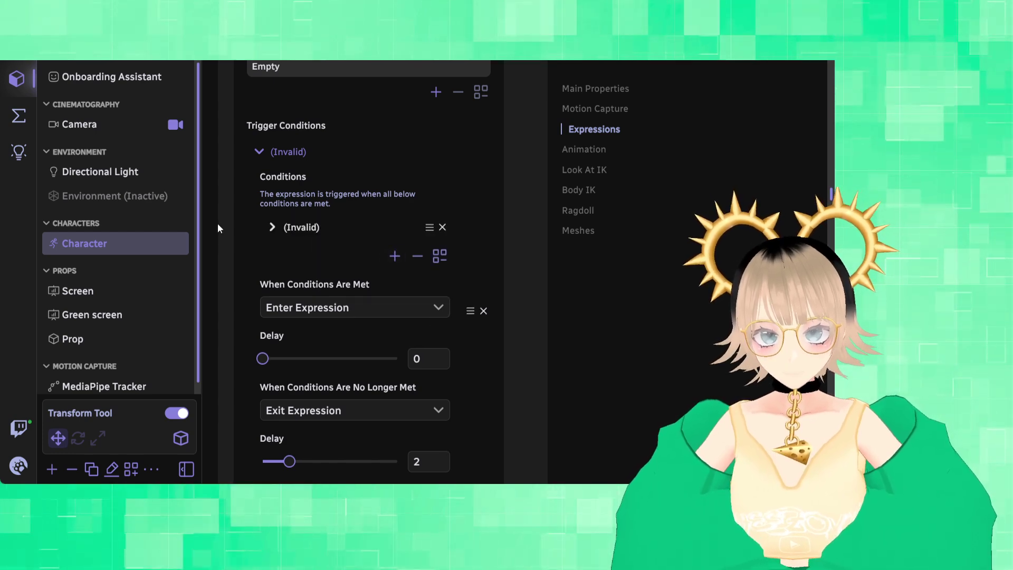
pyautogui.click(272, 227)
pyautogui.scroll(-2, 438, 269)
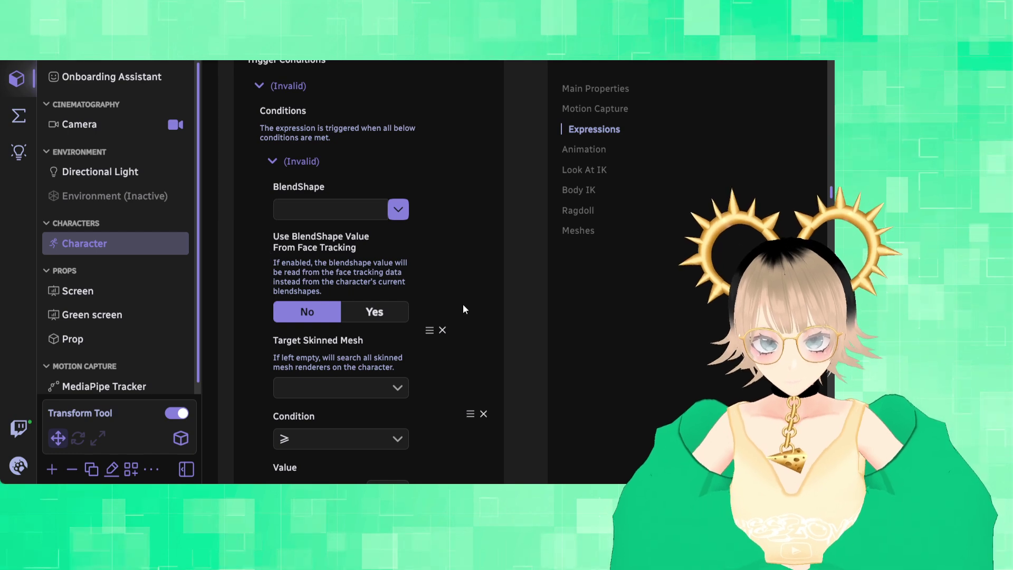
# Step: Make the condition read its blendshape value from face tracking, with MediaPipe Tracker as the face tracking asset
pyautogui.click(374, 312)
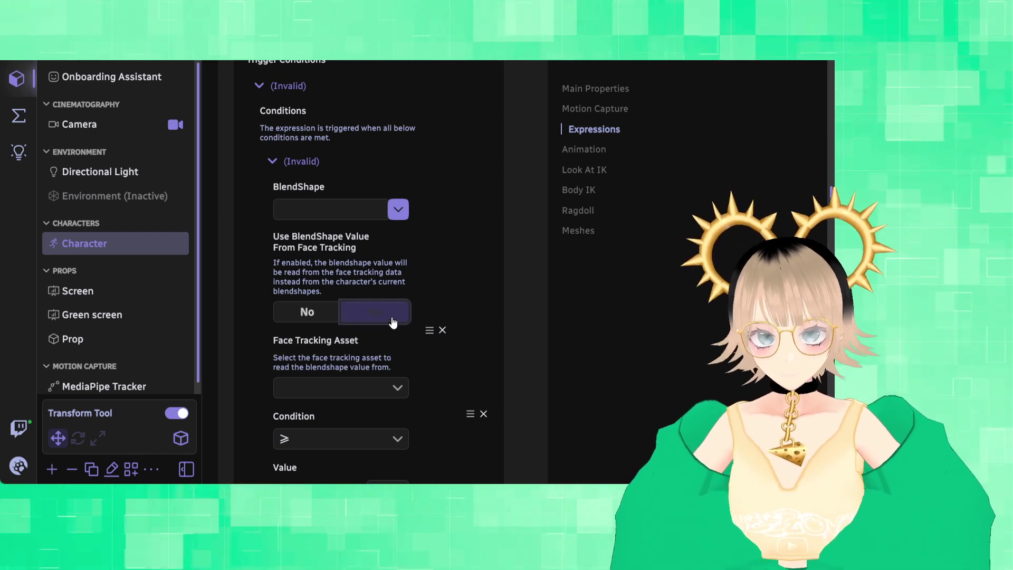
pyautogui.click(369, 387)
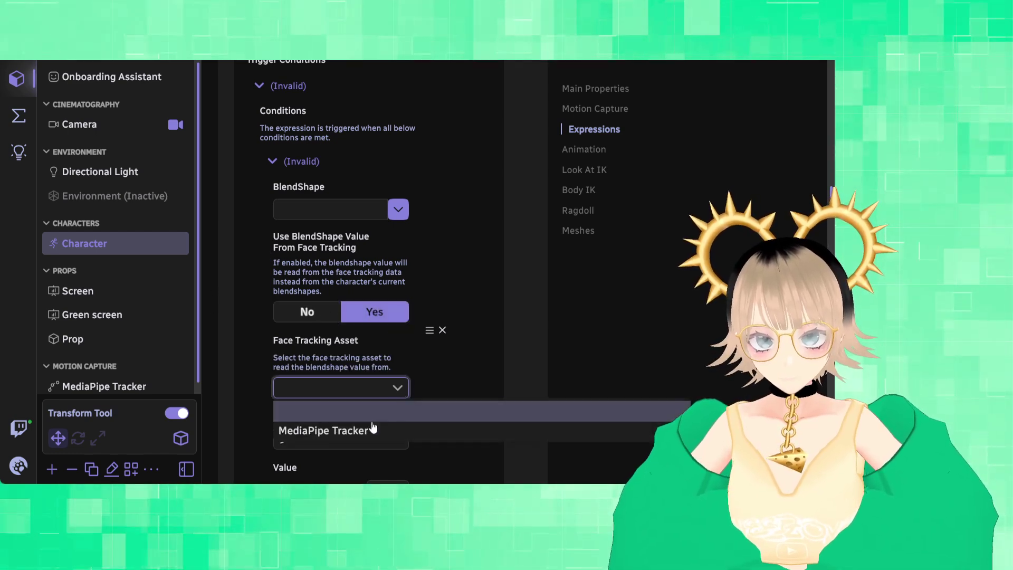
pyautogui.click(357, 431)
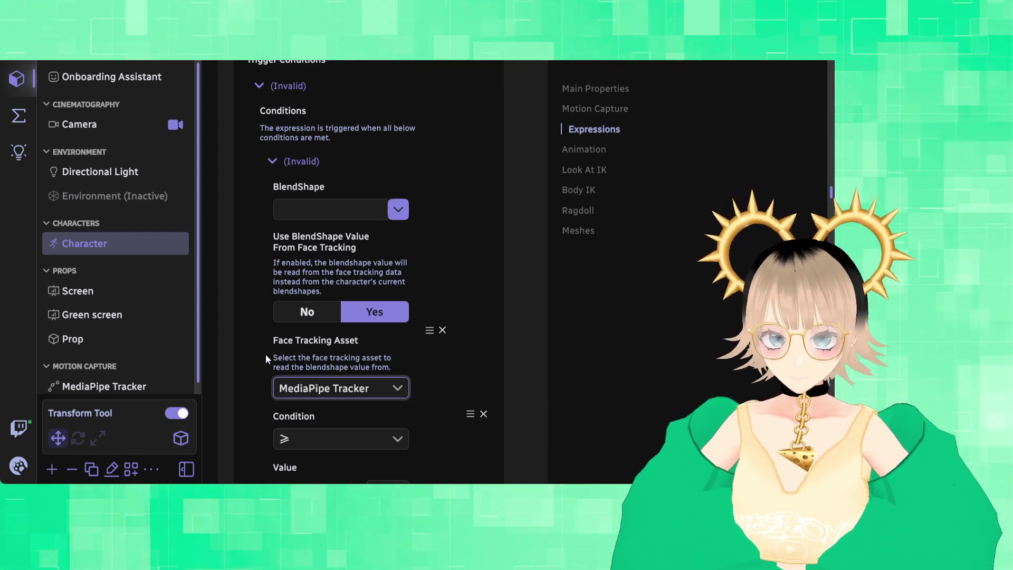
# Step: Look at the MediaPipe Tracker's face tracking settings, and return to the character's trigger conditions
pyautogui.click(397, 209)
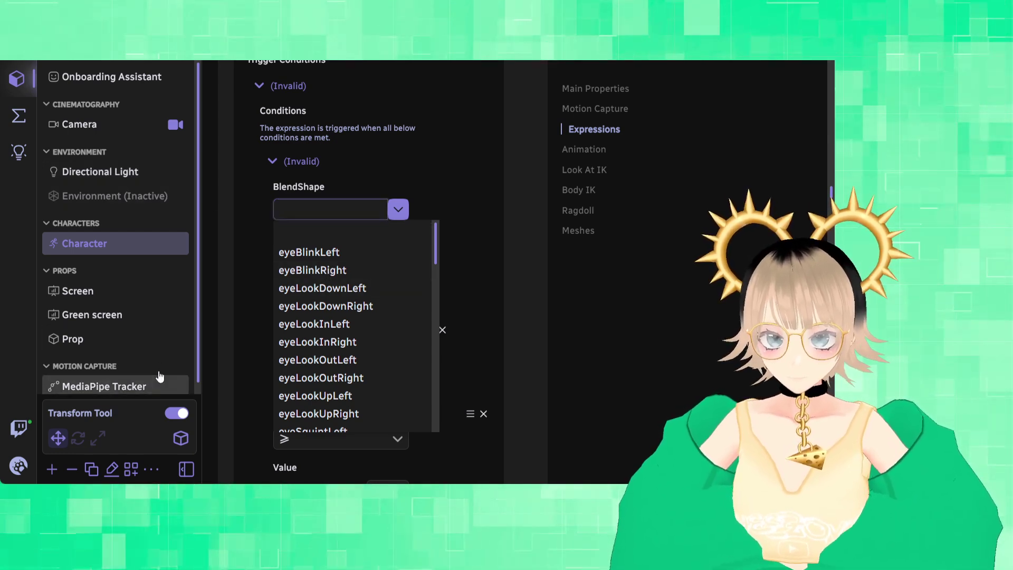
pyautogui.click(105, 385)
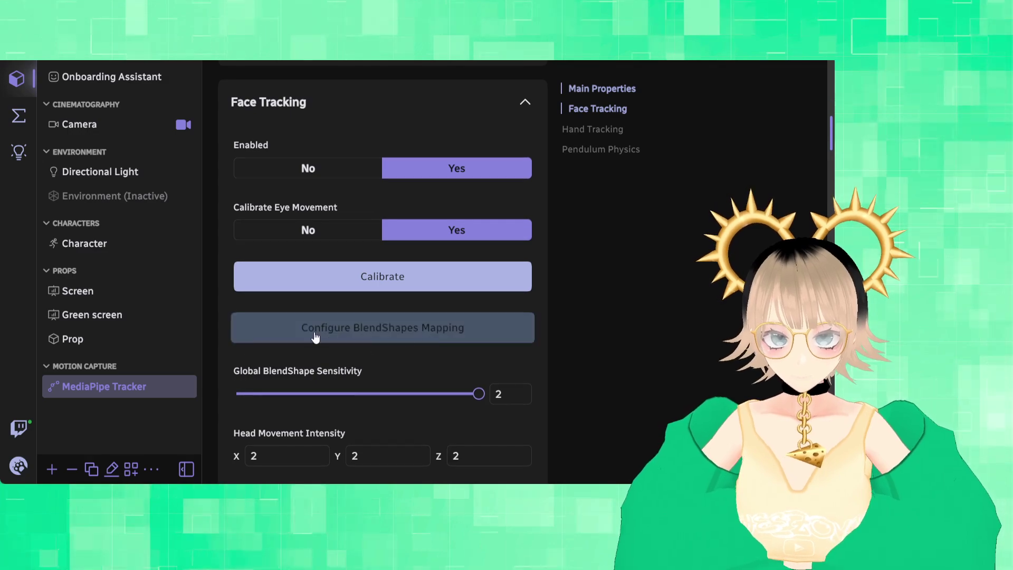
pyautogui.click(96, 196)
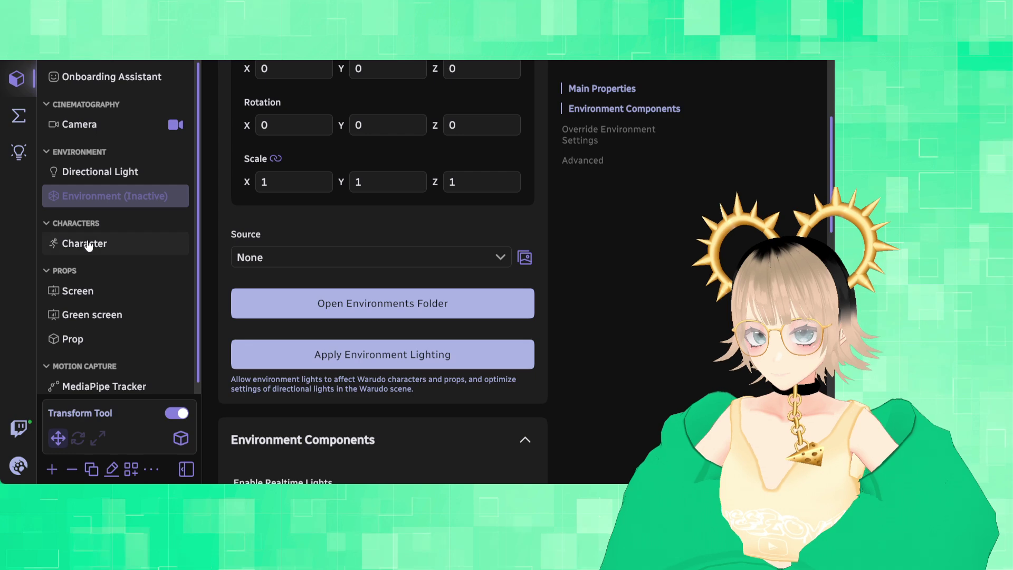
pyautogui.click(88, 245)
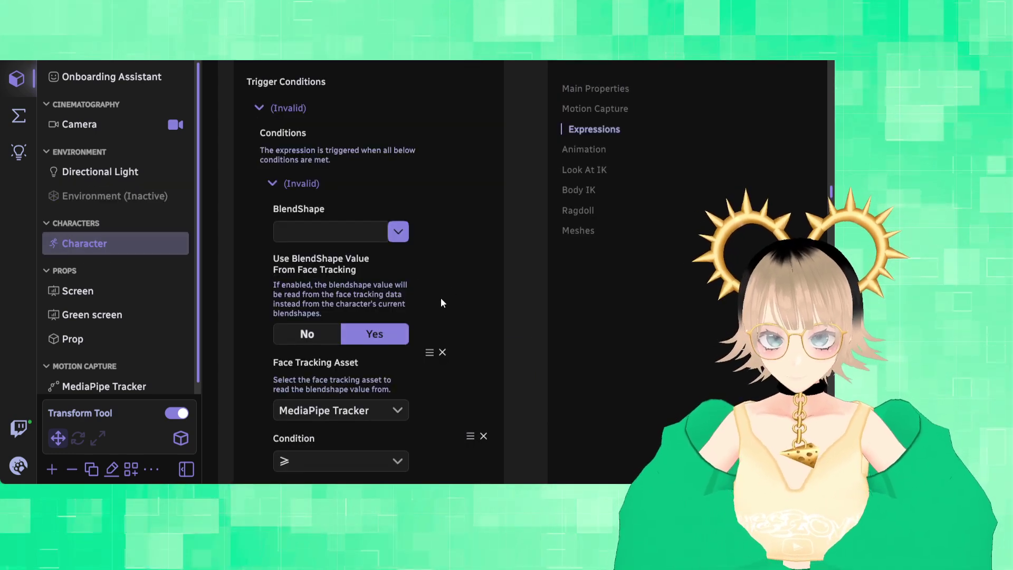
# Step: Set the trigger condition's blendshape to browOuterUpLeft
pyautogui.click(398, 231)
pyautogui.scroll(-2, 388, 308)
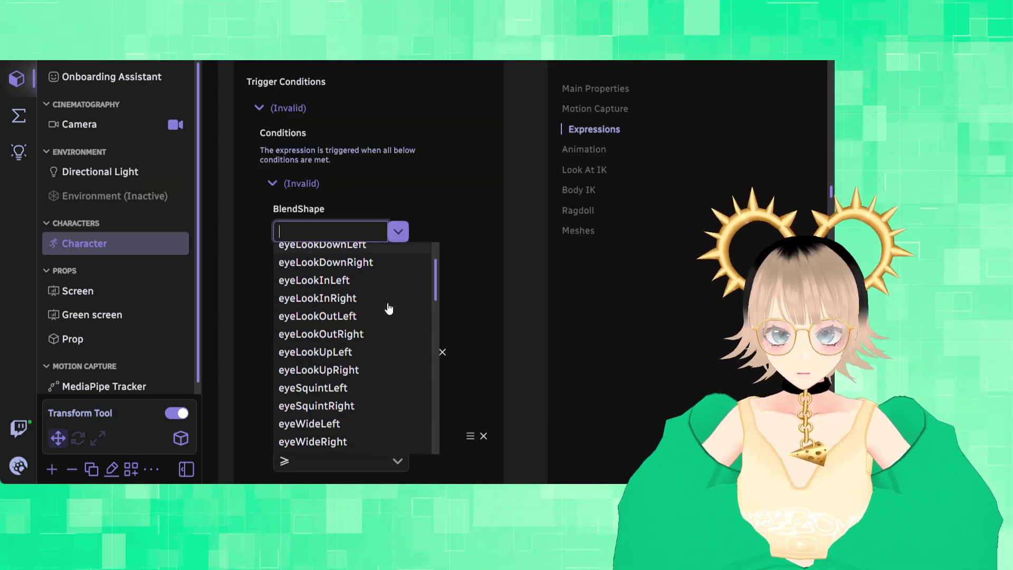
pyautogui.scroll(-5, 389, 308)
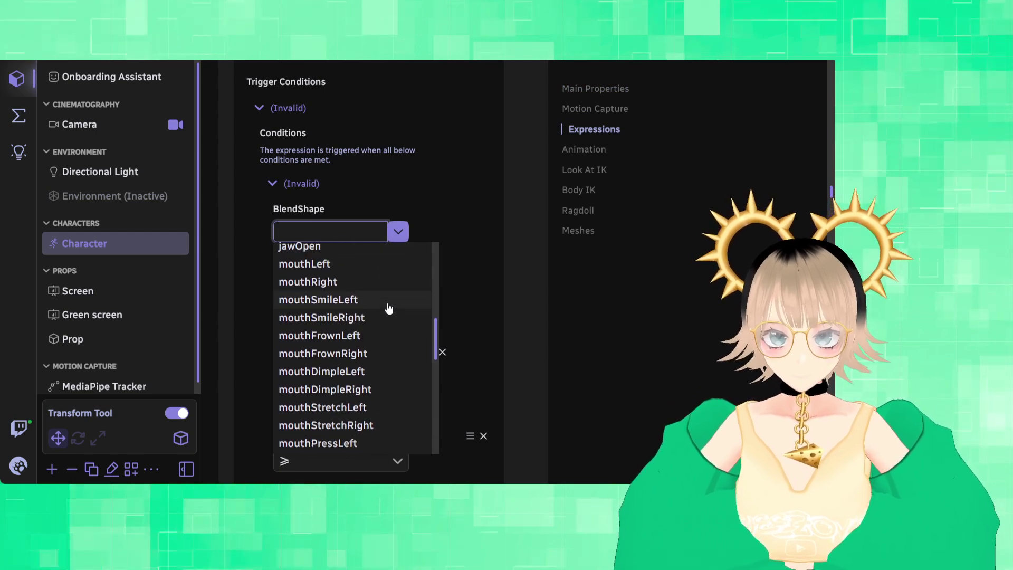
pyautogui.scroll(-8, 388, 307)
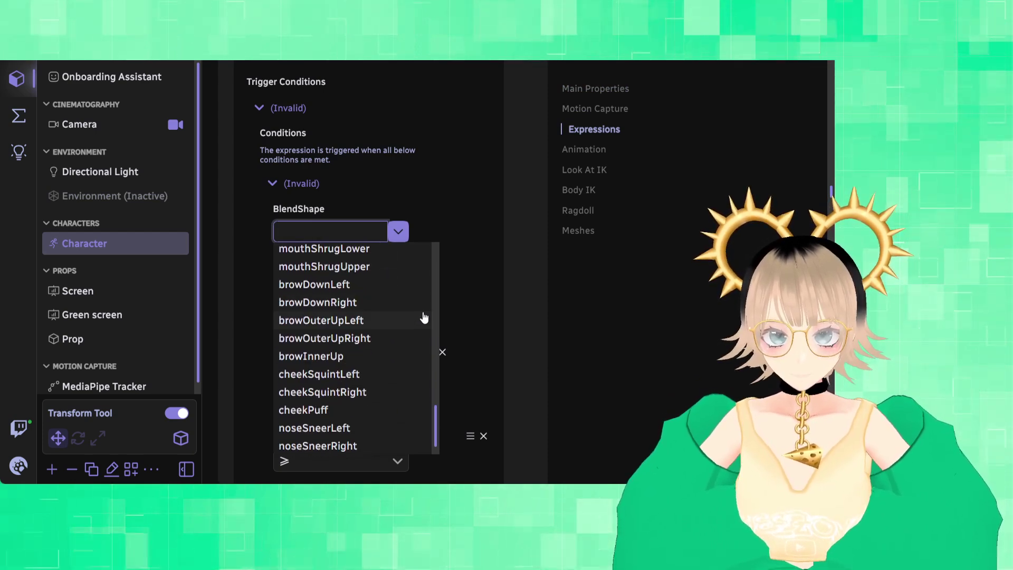
pyautogui.click(368, 328)
pyautogui.click(399, 332)
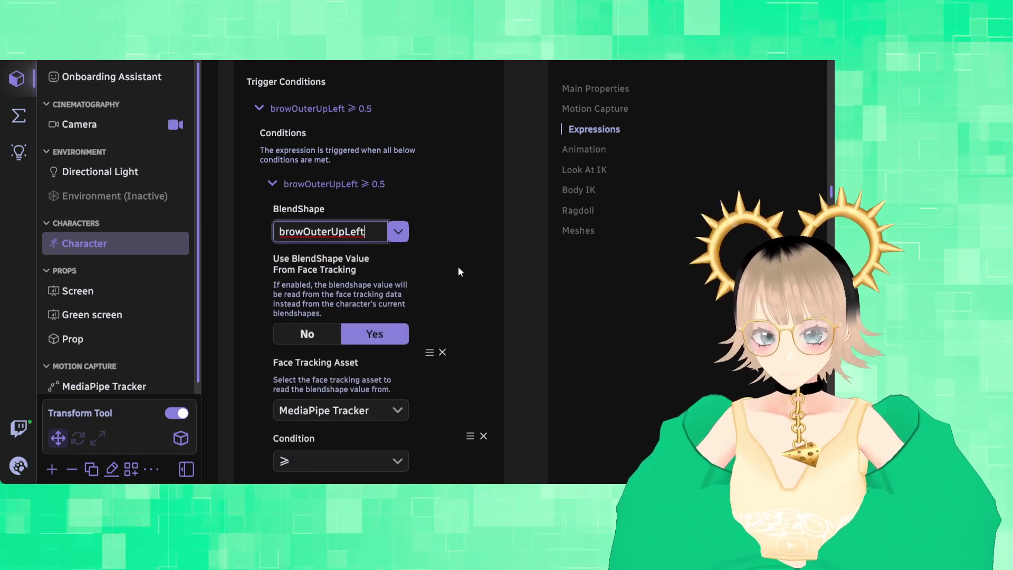
# Step: Review the comparison operator and threshold value of the browOuterUpLeft condition
pyautogui.click(271, 185)
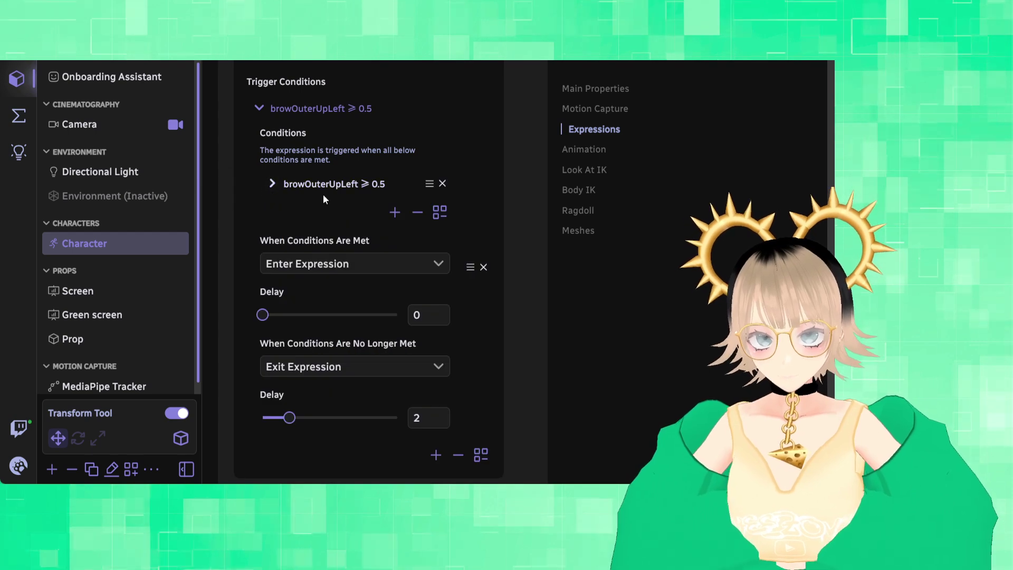
pyautogui.click(272, 183)
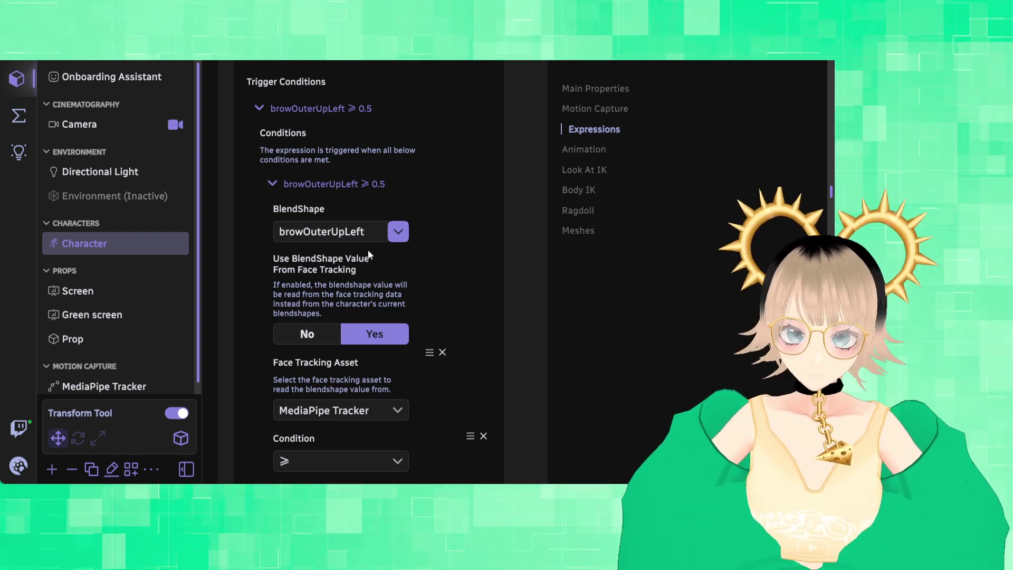
pyautogui.scroll(-4, 459, 265)
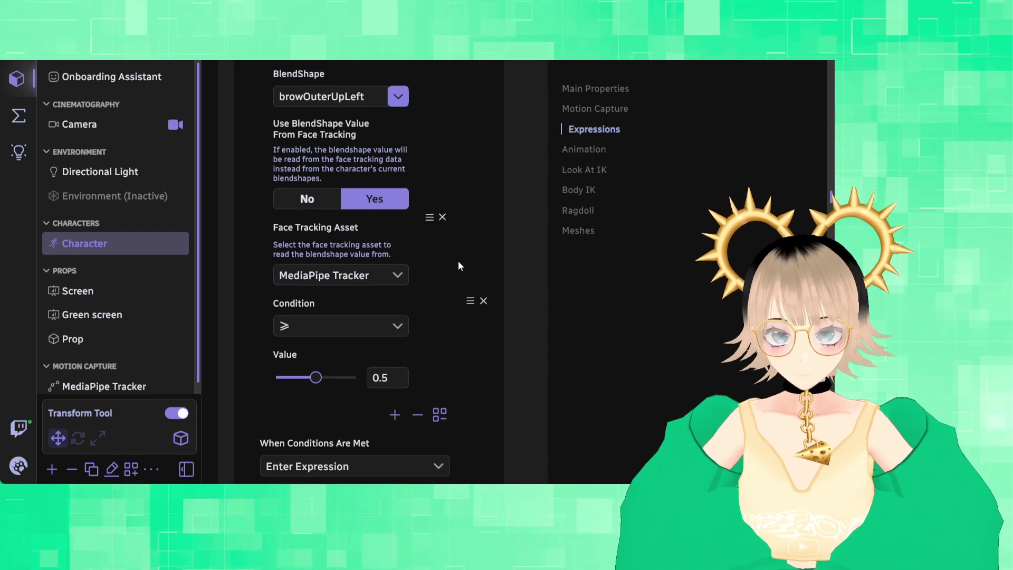
pyautogui.scroll(1, 457, 260)
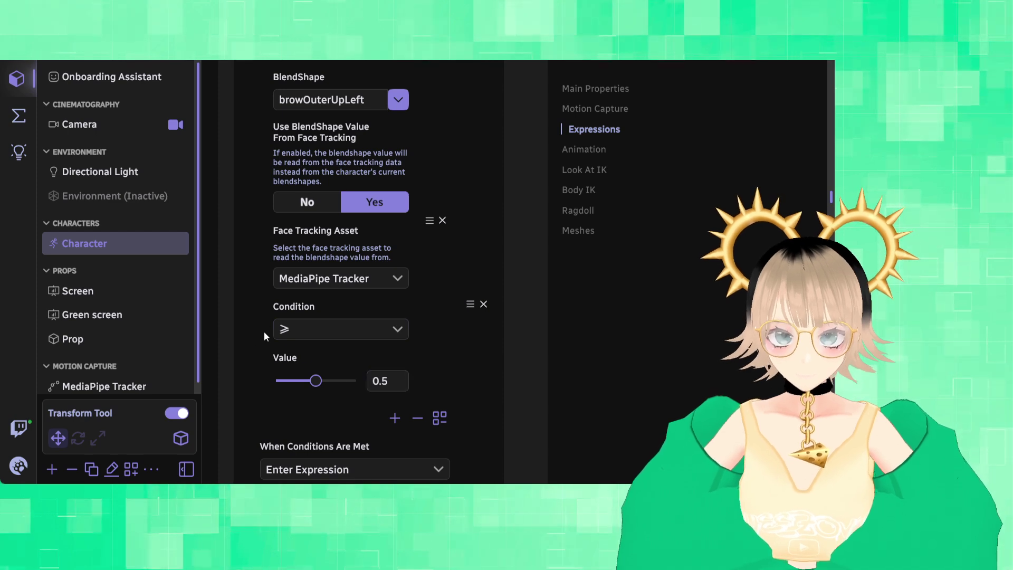
pyautogui.click(375, 382)
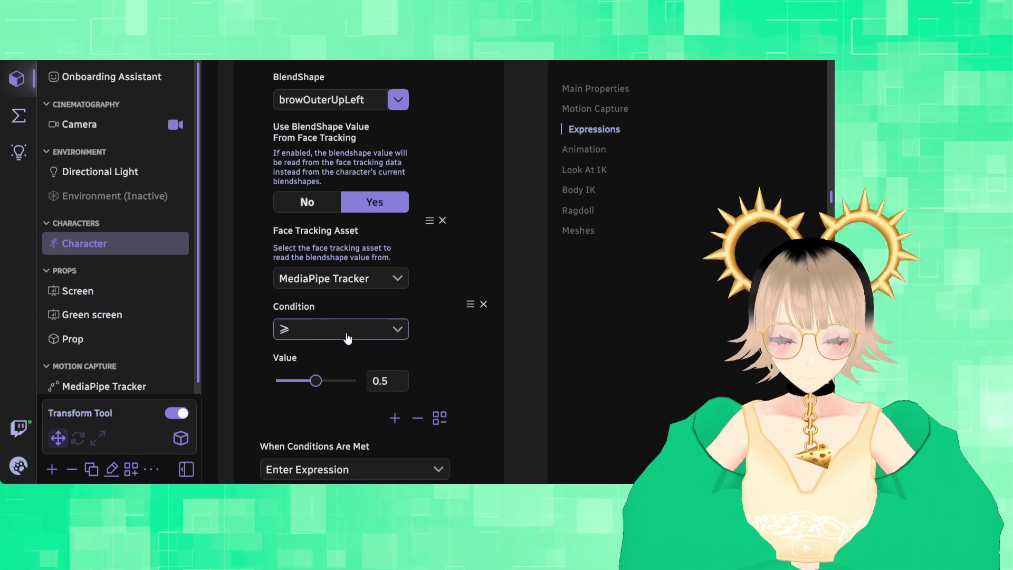
# Step: Set the threshold value of the browOuterUpLeft trigger condition to 0.5
pyautogui.click(391, 381)
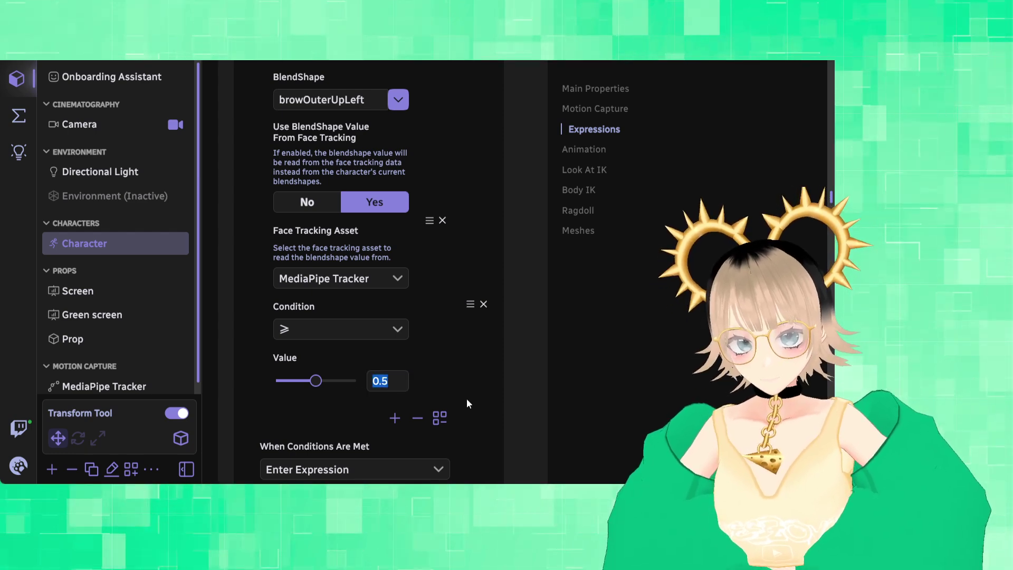
pyautogui.click(468, 382)
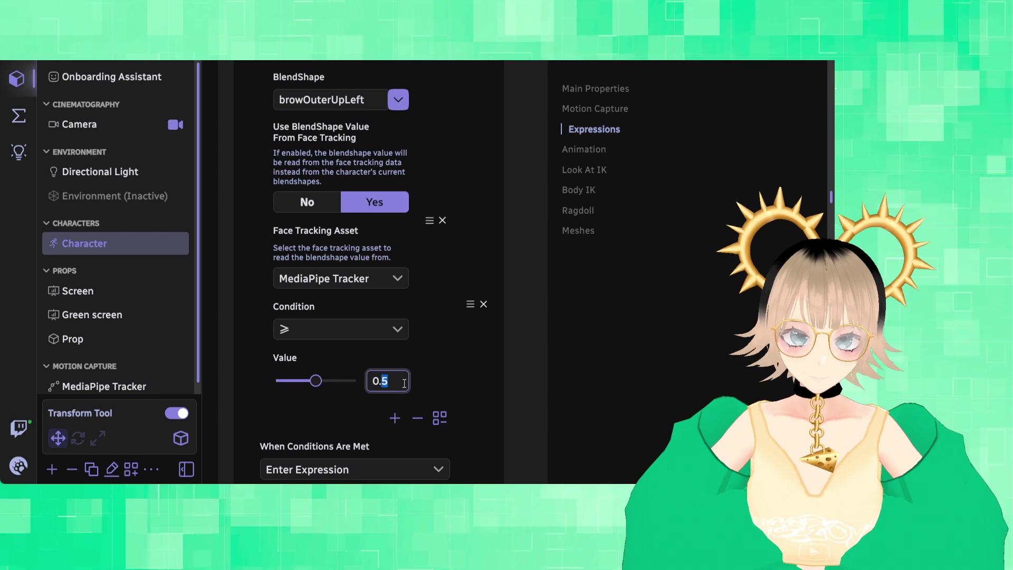
pyautogui.click(477, 379)
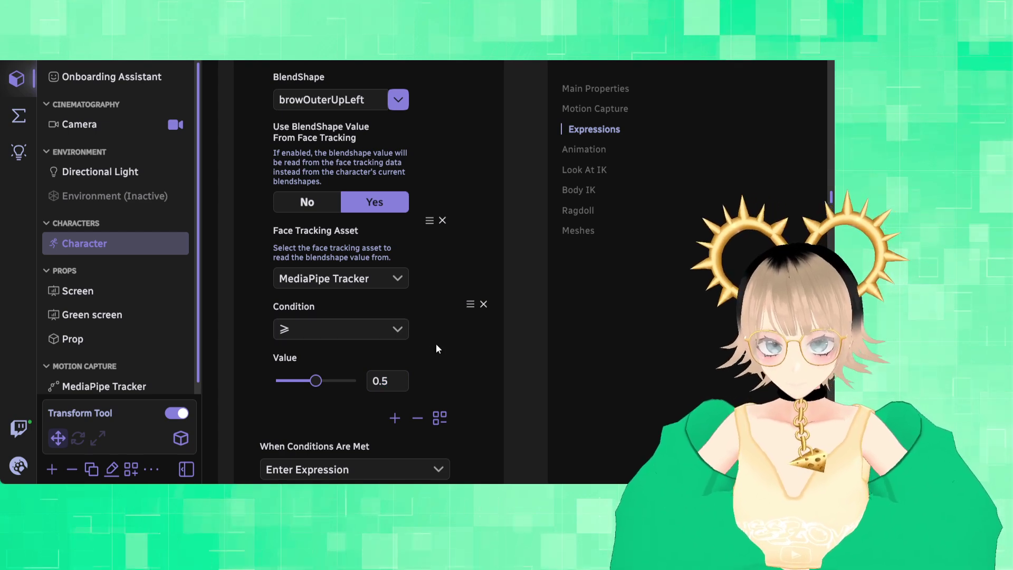
pyautogui.click(387, 380)
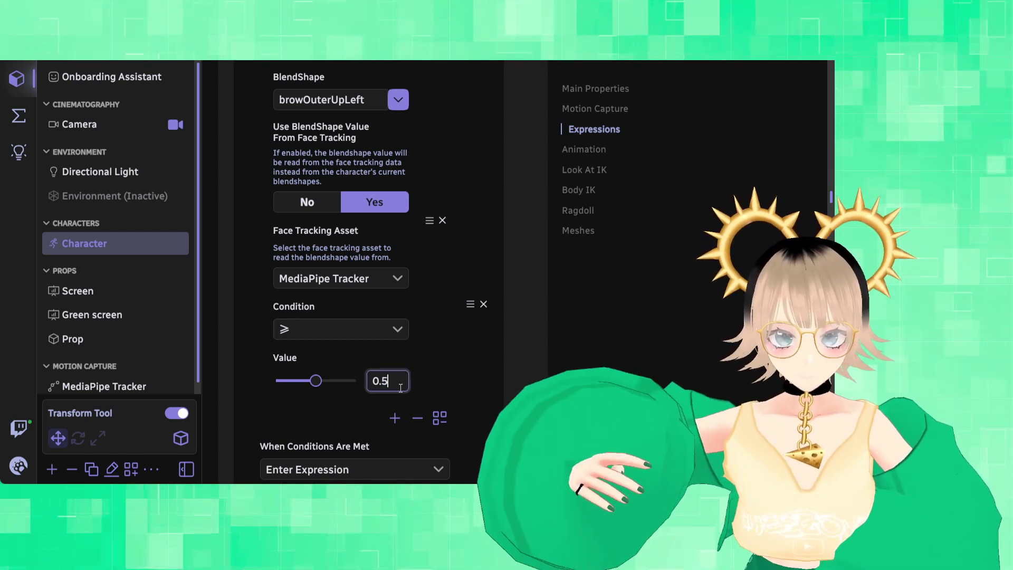
pyautogui.press('Return')
# Step: Review the Lift brows expression's target blendshape settings, trigger condition, and enter and exit actions with their delays
pyautogui.scroll(12, 404, 350)
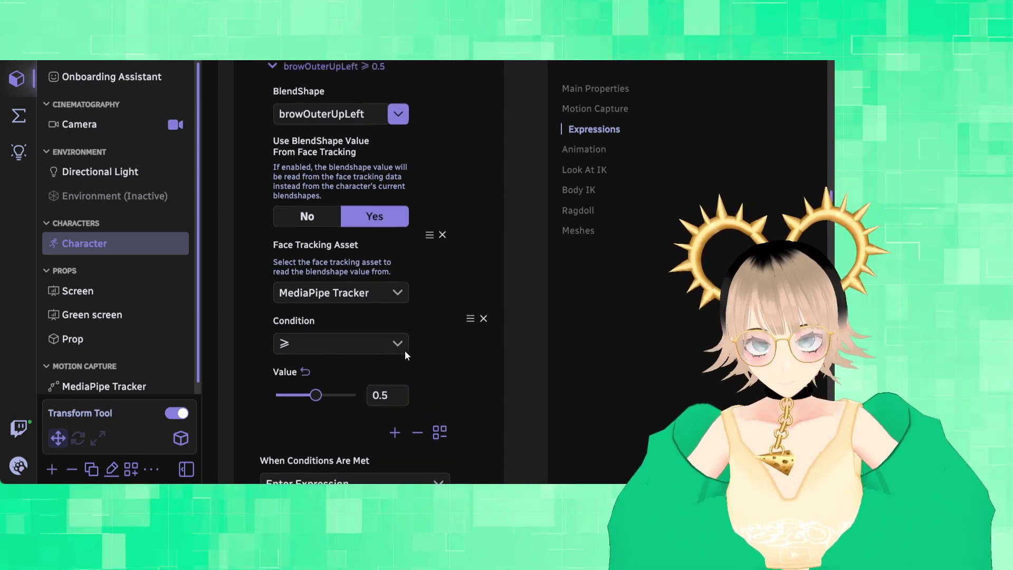
pyautogui.scroll(15, 406, 354)
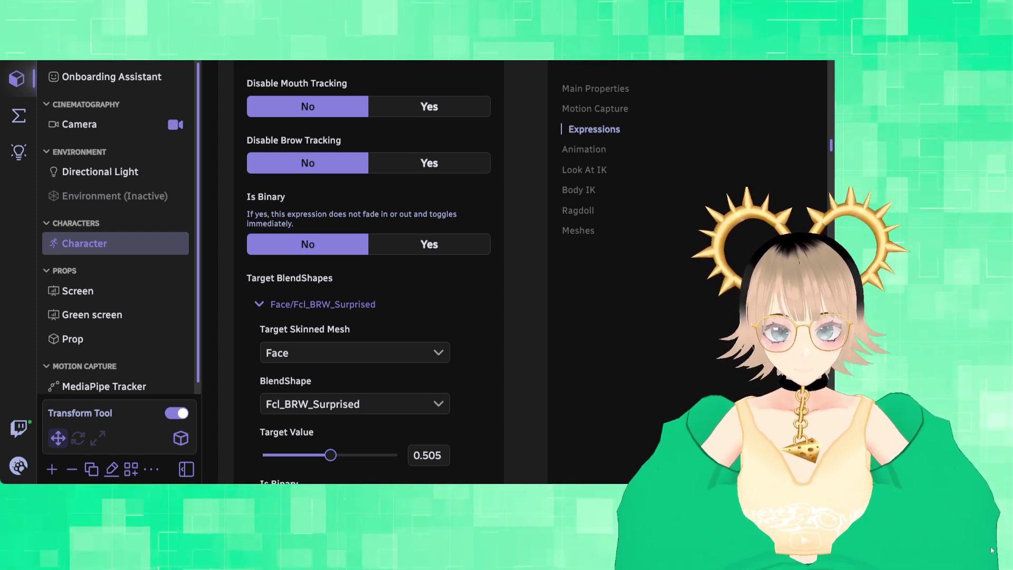
pyautogui.scroll(-5, 379, 349)
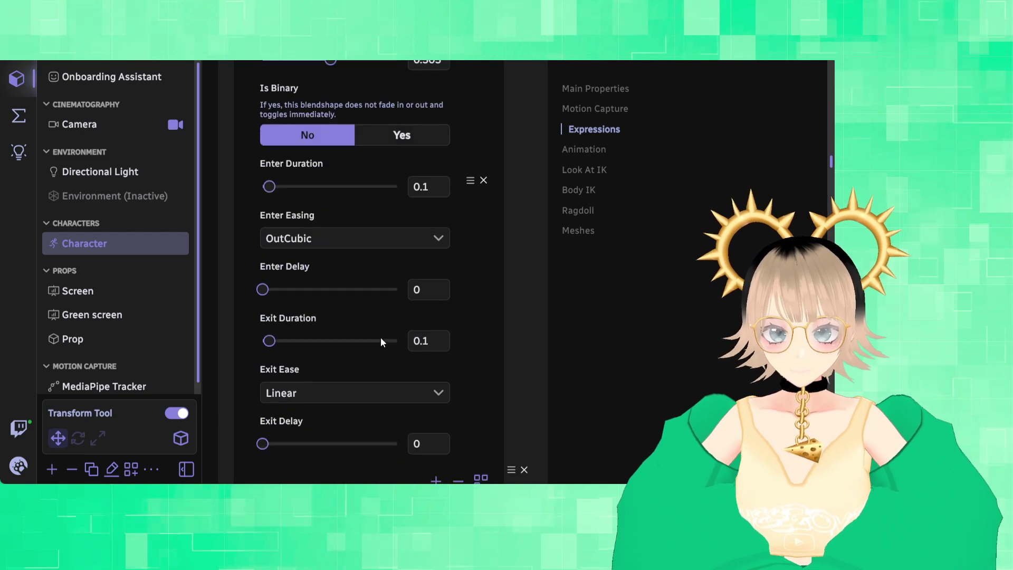
pyautogui.scroll(-12, 381, 337)
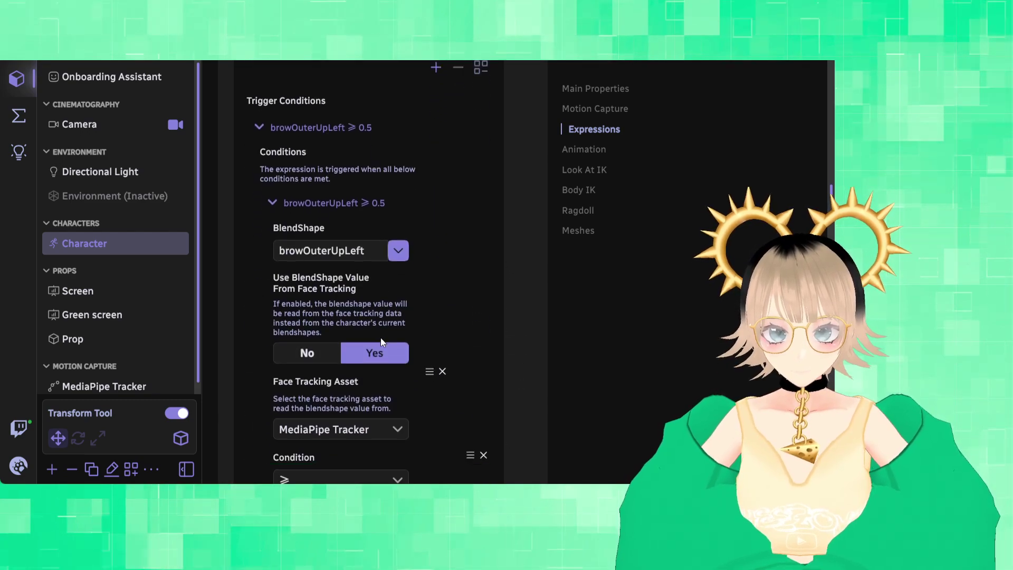
pyautogui.scroll(-5, 381, 338)
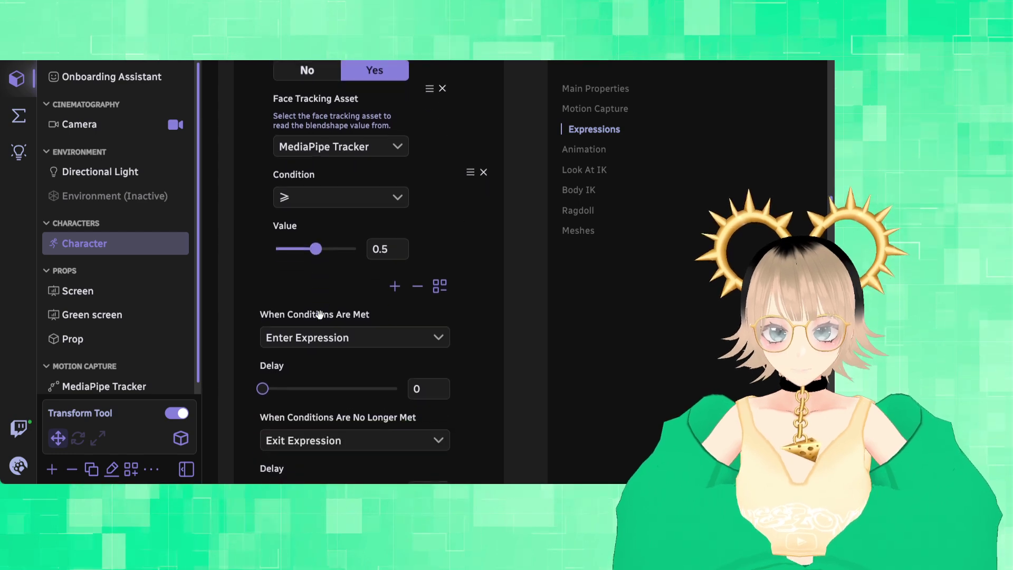
pyautogui.scroll(-3, 320, 315)
pyautogui.moveTo(285, 359); pyautogui.dragTo(219, 364)
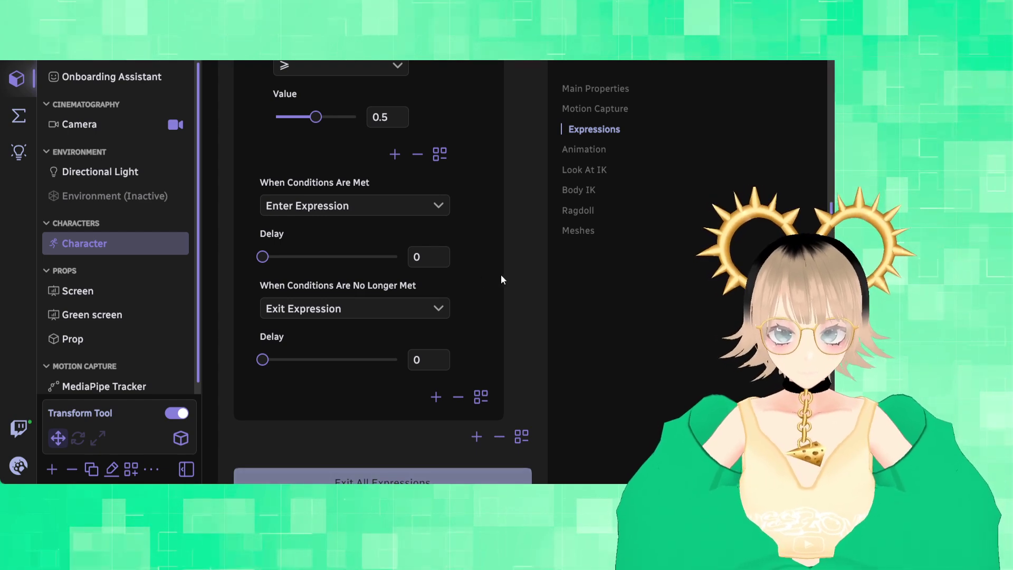
# Step: Try a target value of 1.5 for the Fcl_BRW_Surprised blendshape in the Lift brows expression
pyautogui.scroll(20, 480, 280)
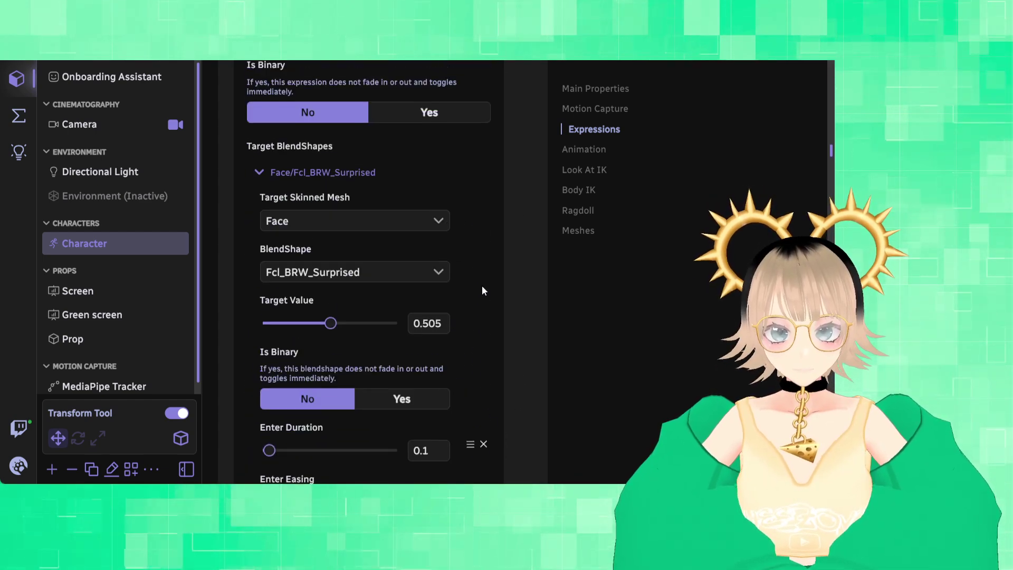
pyautogui.scroll(3, 480, 290)
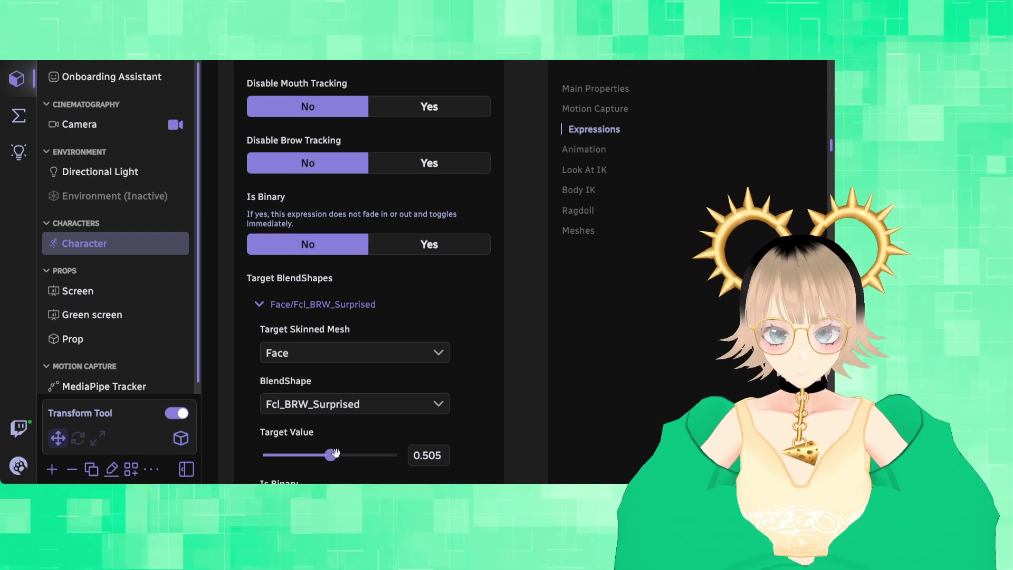
pyautogui.moveTo(330, 454); pyautogui.dragTo(396, 455)
pyautogui.click(429, 456)
pyautogui.write('.')
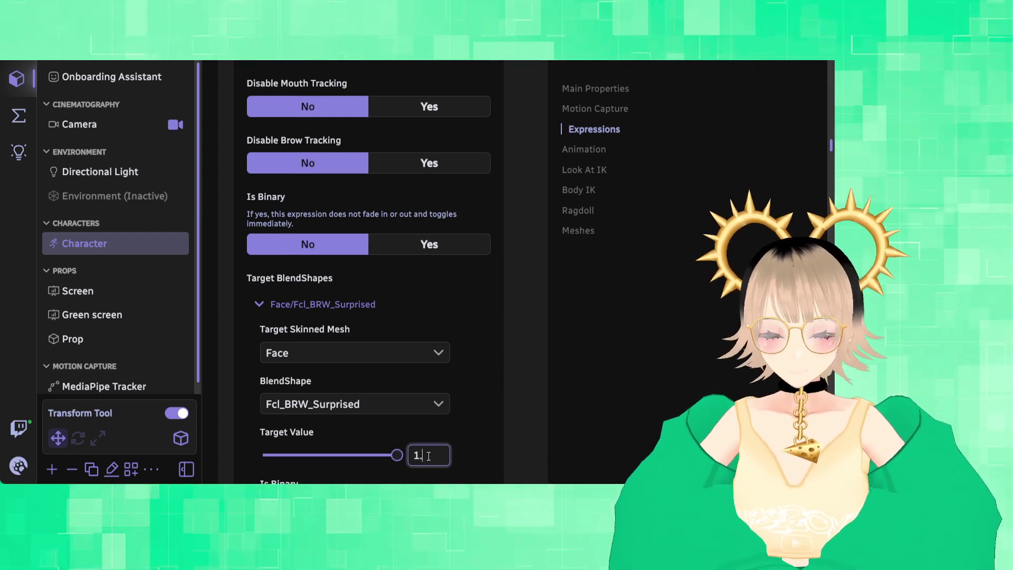
pyautogui.write('5')
pyautogui.click(597, 309)
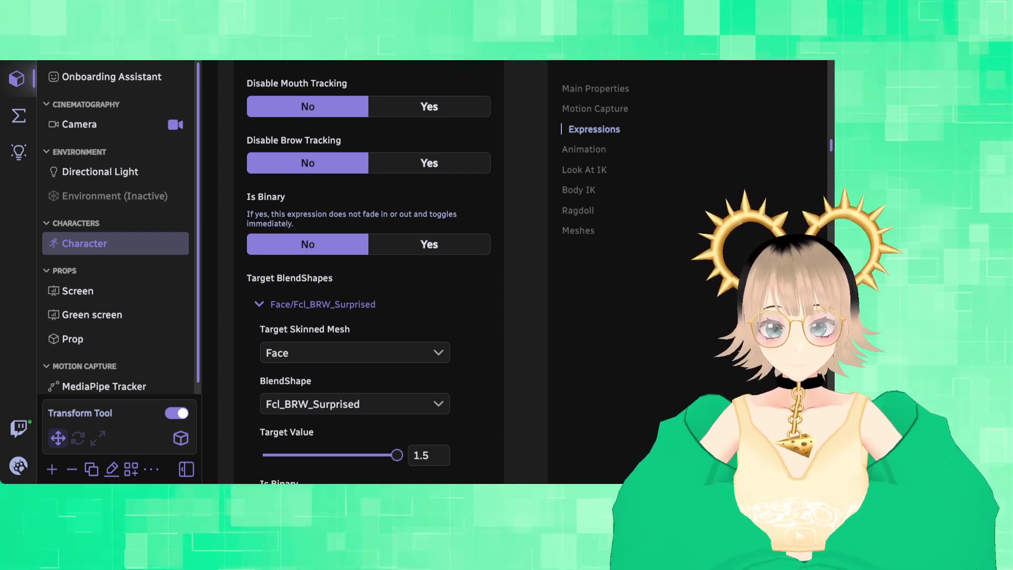
# Step: Set the target value of the Fcl_BRW_Surprised blendshape to 5
pyautogui.doubleClick(428, 455)
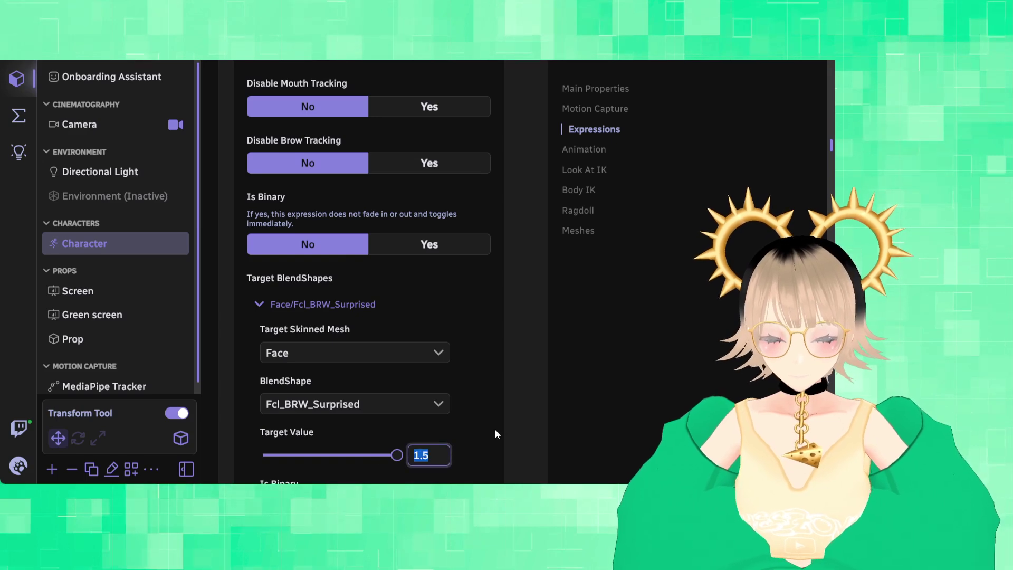
pyautogui.write('5')
pyautogui.press('Return')
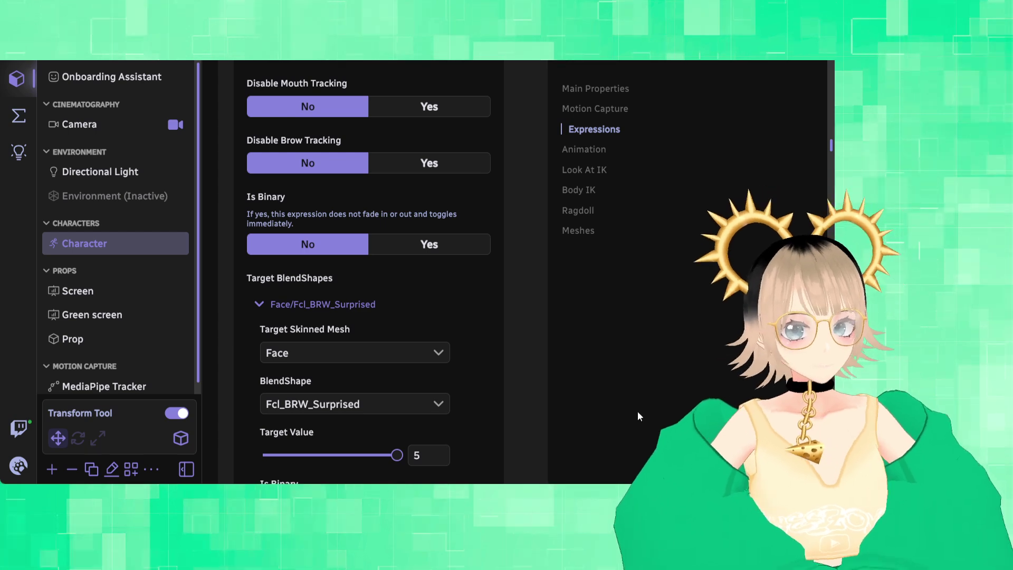
# Step: Collapse the Lift brows expression and open the MediaPipe Tracker's blendshapes mapping configuration
pyautogui.scroll(4, 384, 337)
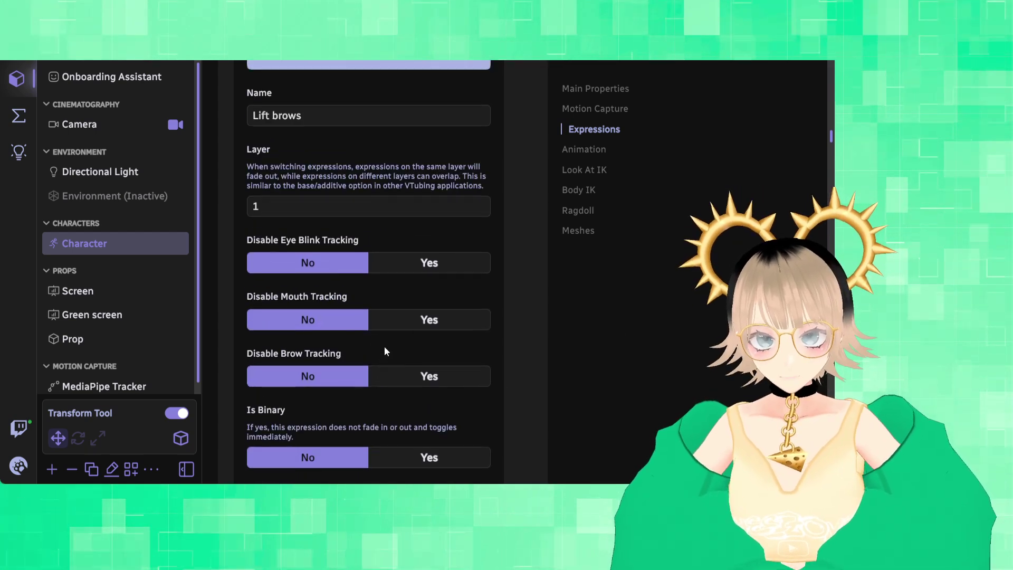
pyautogui.scroll(5, 384, 346)
pyautogui.click(243, 266)
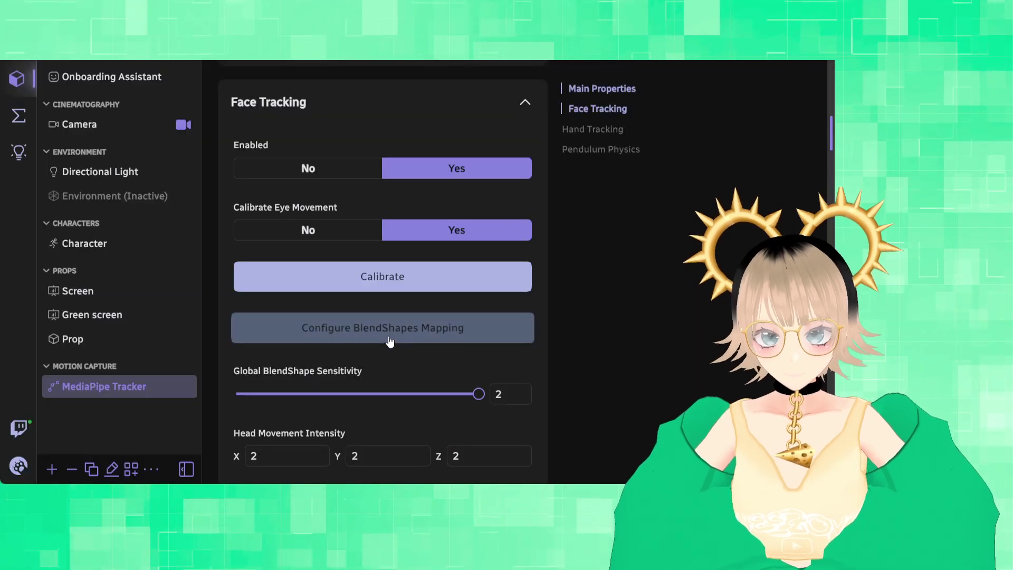
pyautogui.click(388, 337)
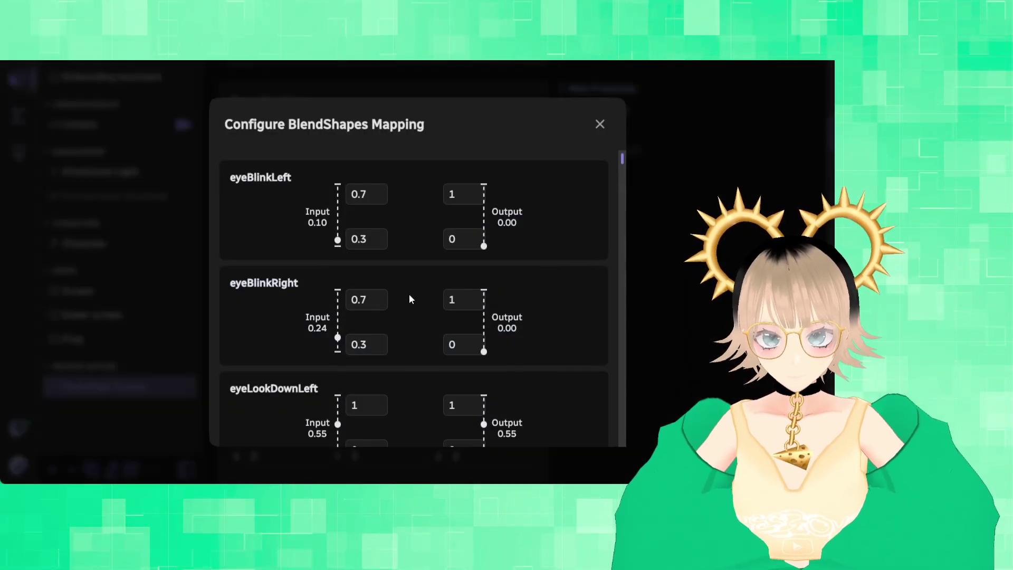
# Step: Find the eyeWideLeft and eyeWideRight blendshapes in the mapping, examine their input and output, and close the mapping
pyautogui.scroll(-20, 409, 298)
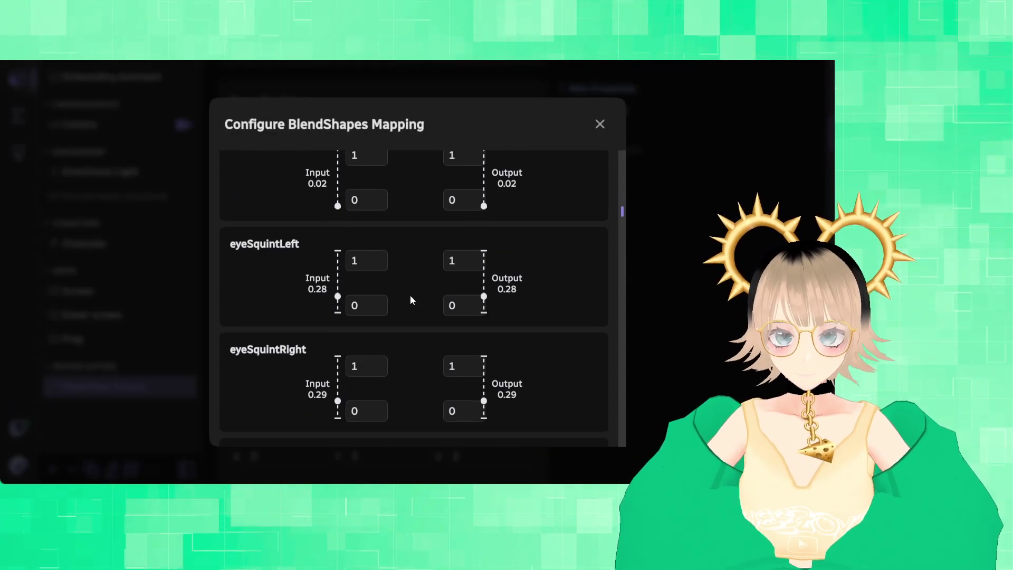
pyautogui.scroll(-4, 410, 296)
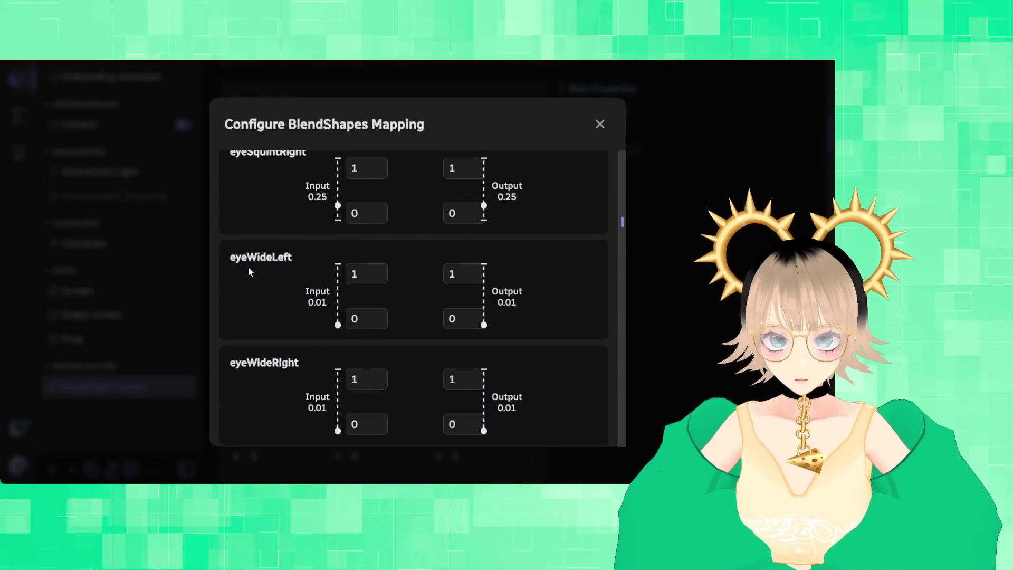
pyautogui.moveTo(236, 258); pyautogui.dragTo(311, 265)
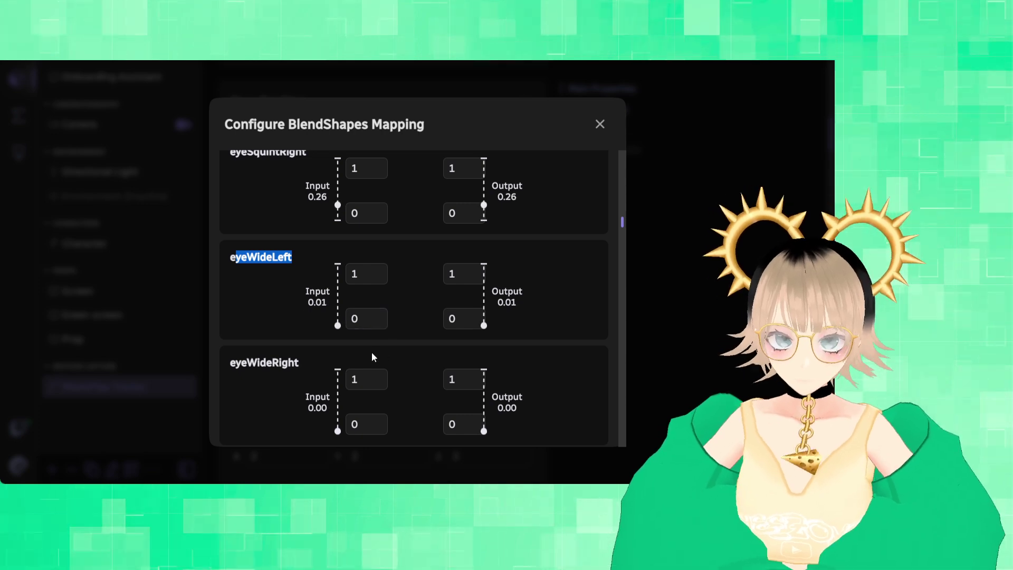
pyautogui.click(471, 315)
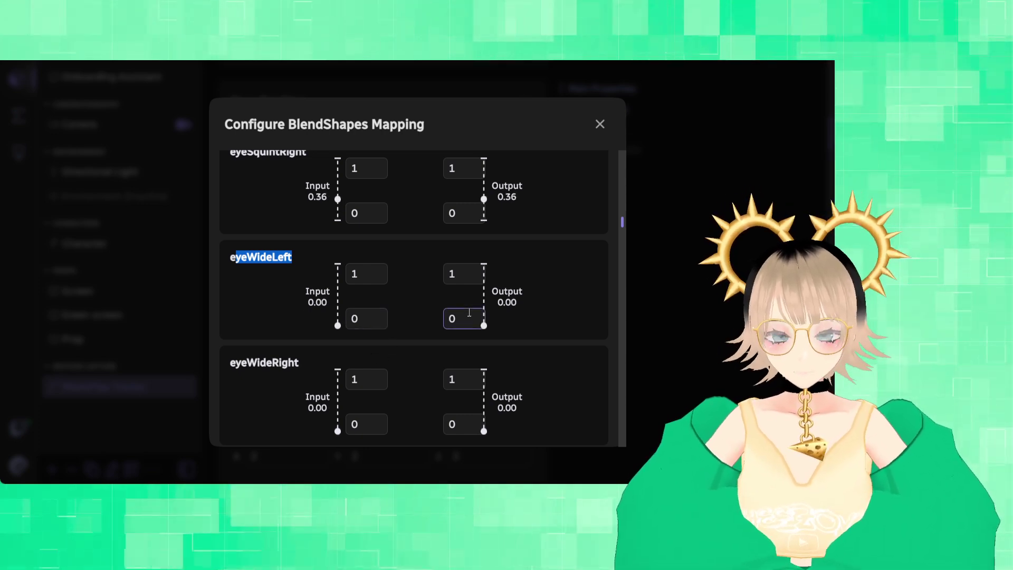
pyautogui.click(600, 125)
# Step: Collapse the tracker's Face Tracking section and return to the character's Expressions settings
pyautogui.scroll(3, 492, 271)
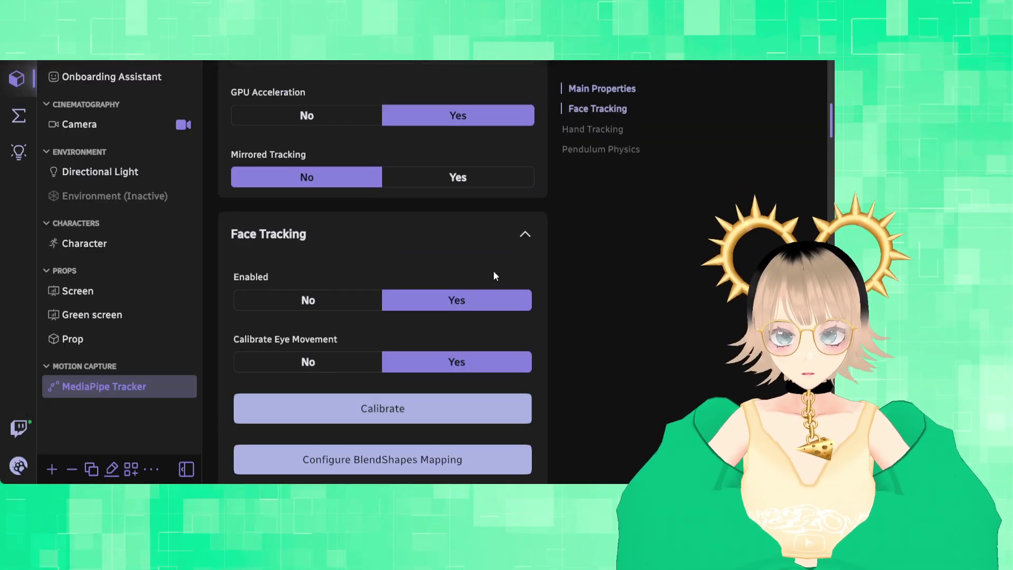
pyautogui.click(522, 232)
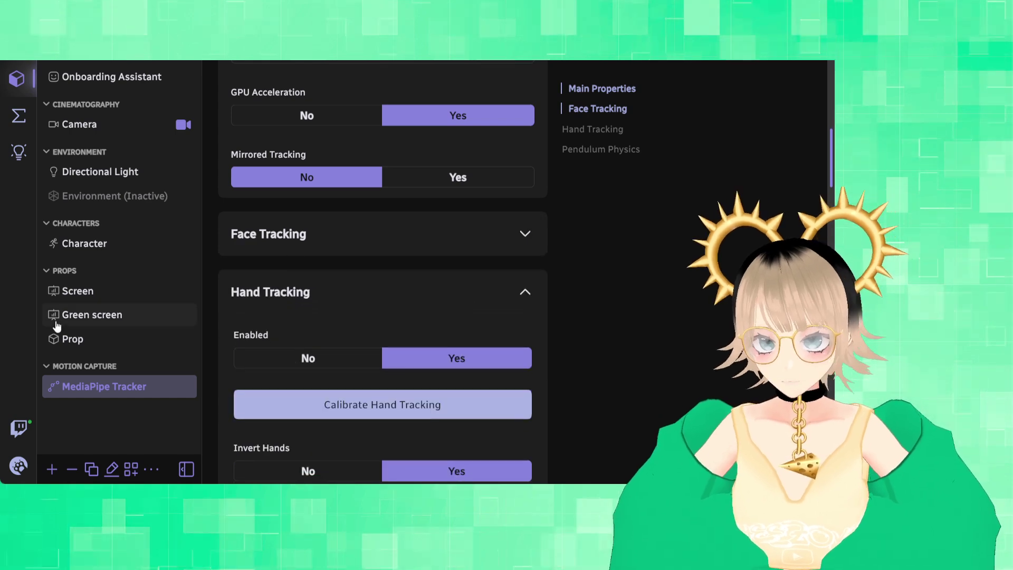
pyautogui.click(96, 246)
pyautogui.click(580, 131)
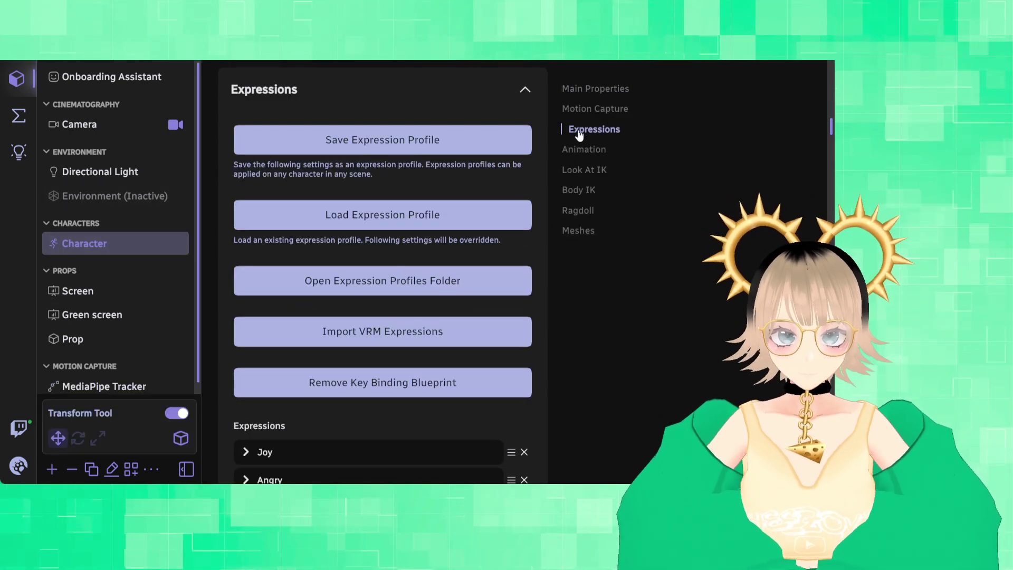
# Step: Add a new expression below Lift brows and name it "wide eyes"
pyautogui.scroll(-10, 450, 353)
pyautogui.scroll(2, 426, 353)
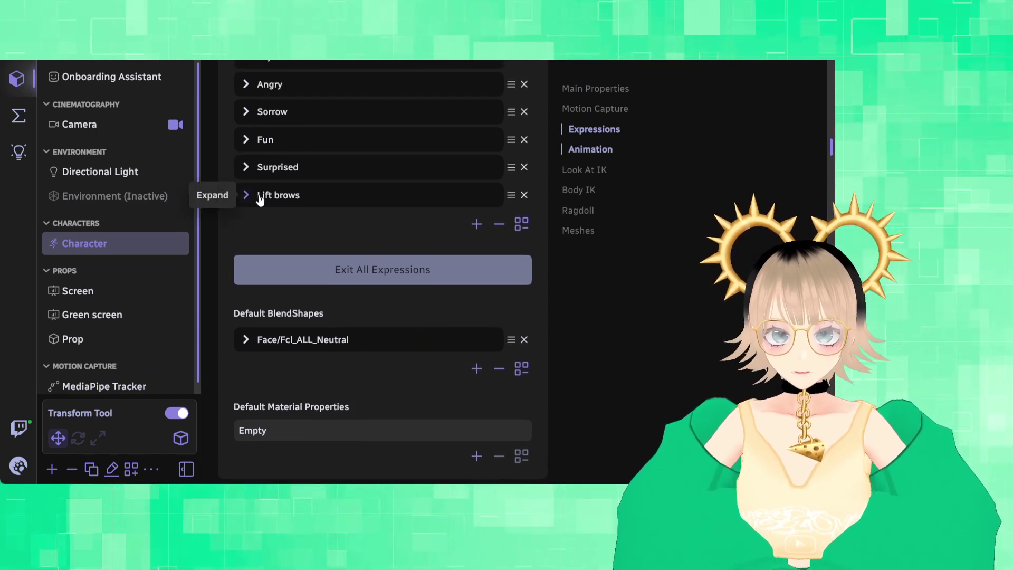
pyautogui.scroll(-2, 409, 341)
pyautogui.scroll(2, 408, 340)
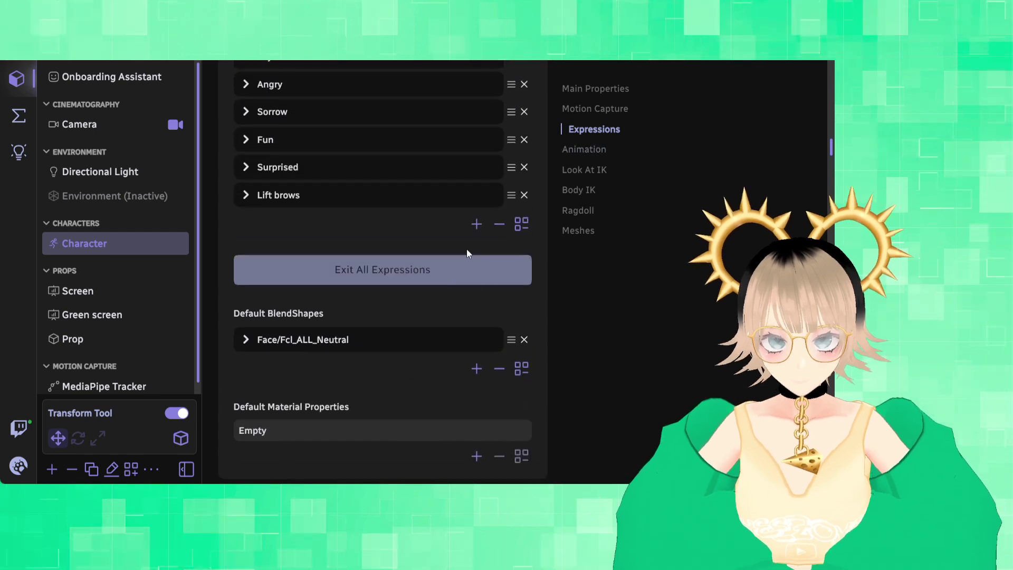
pyautogui.click(476, 224)
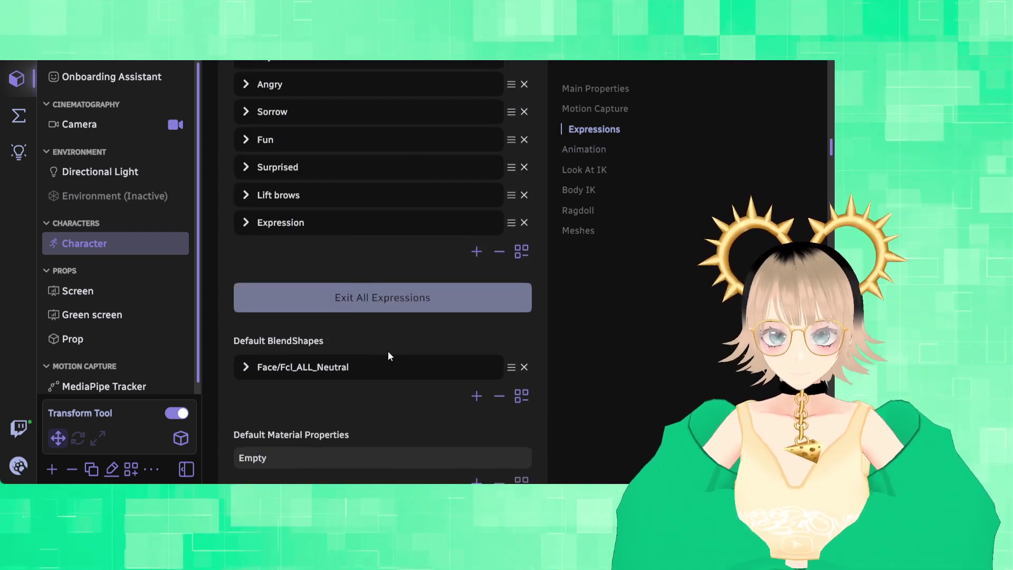
pyautogui.click(344, 226)
pyautogui.doubleClick(327, 318)
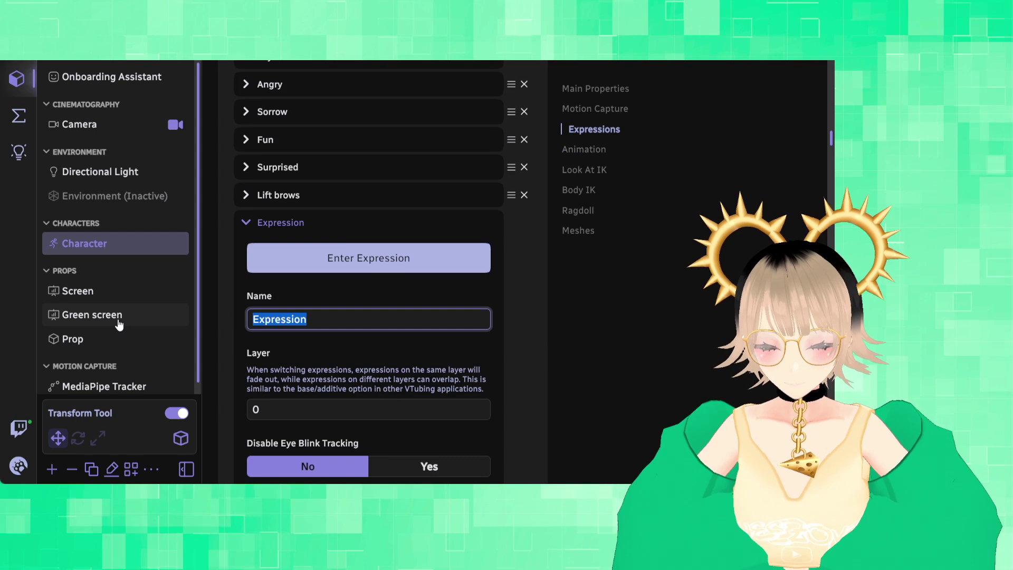
pyautogui.write('wide eyes')
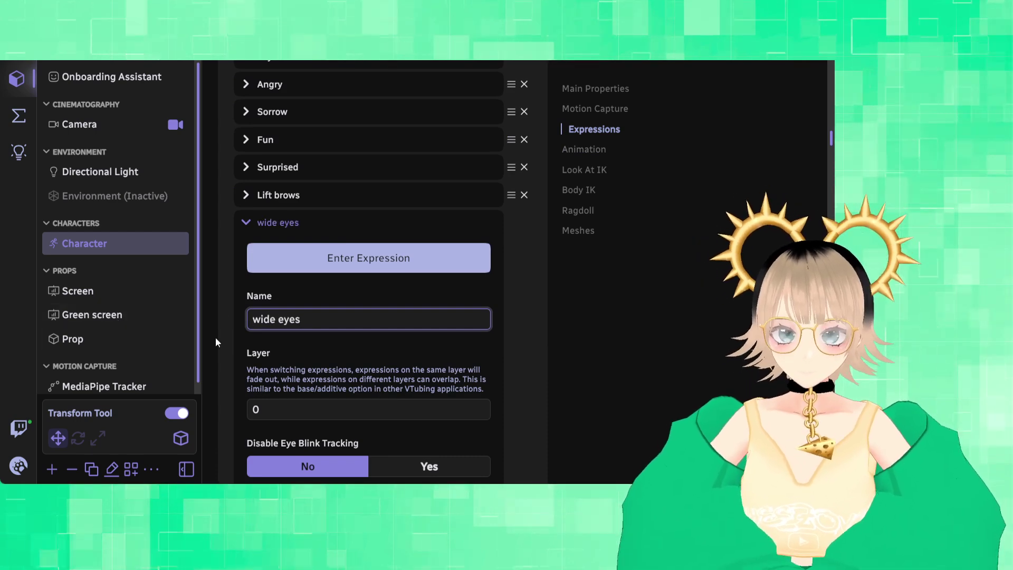
# Step: Add a target blendshape to the wide eyes expression, using the Face mesh and the Fcl_EYE_Spread blendshape
pyautogui.scroll(-10, 334, 355)
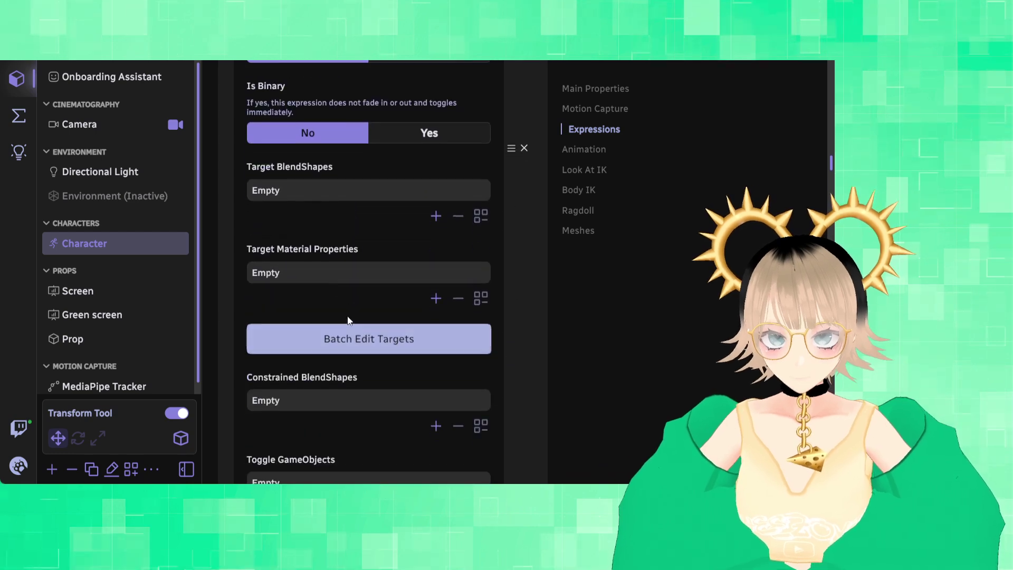
pyautogui.click(436, 216)
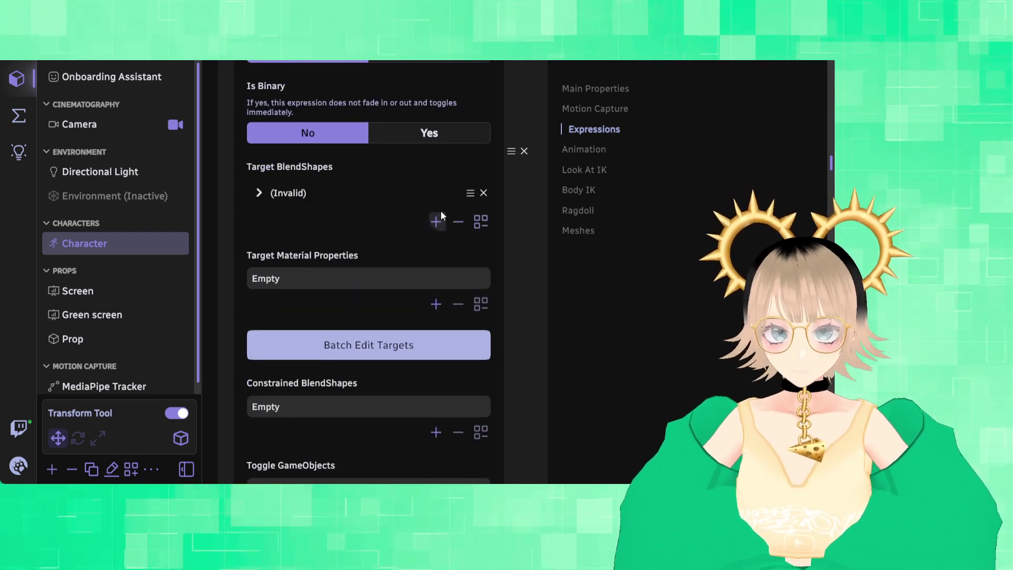
pyautogui.click(279, 204)
pyautogui.click(350, 246)
pyautogui.click(323, 288)
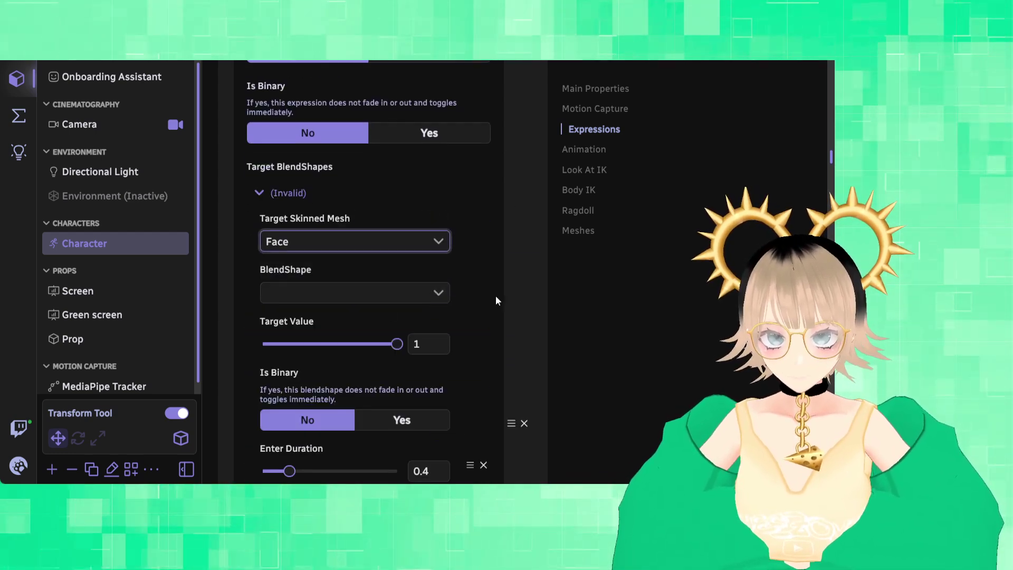
pyautogui.click(393, 293)
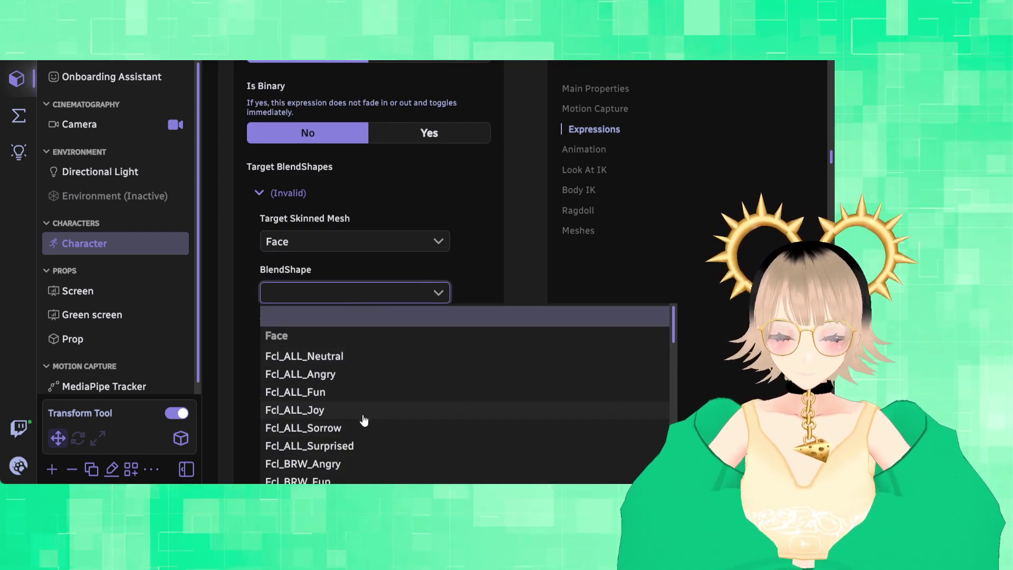
pyautogui.scroll(-3, 364, 421)
pyautogui.scroll(-5, 364, 418)
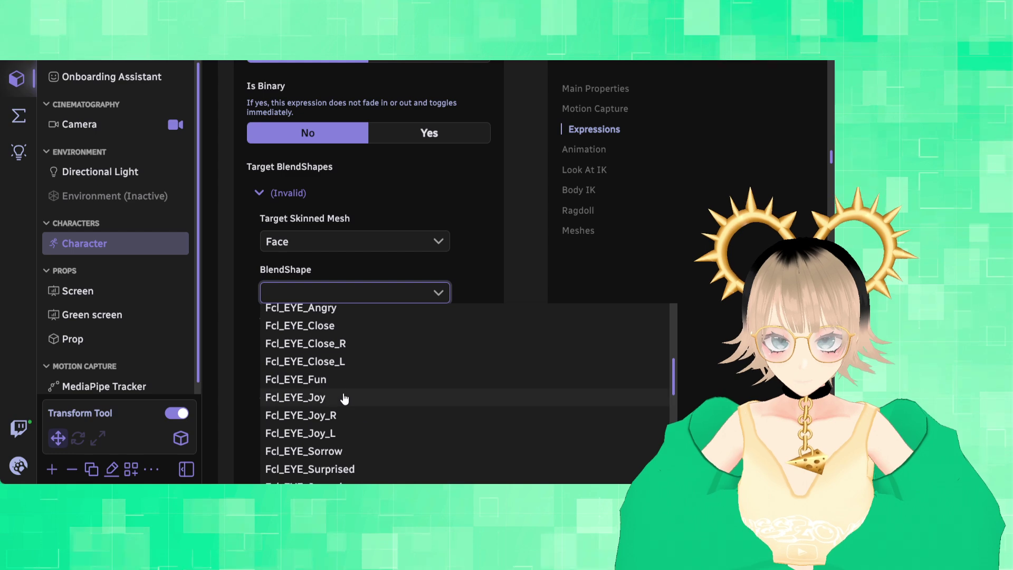
pyautogui.click(338, 421)
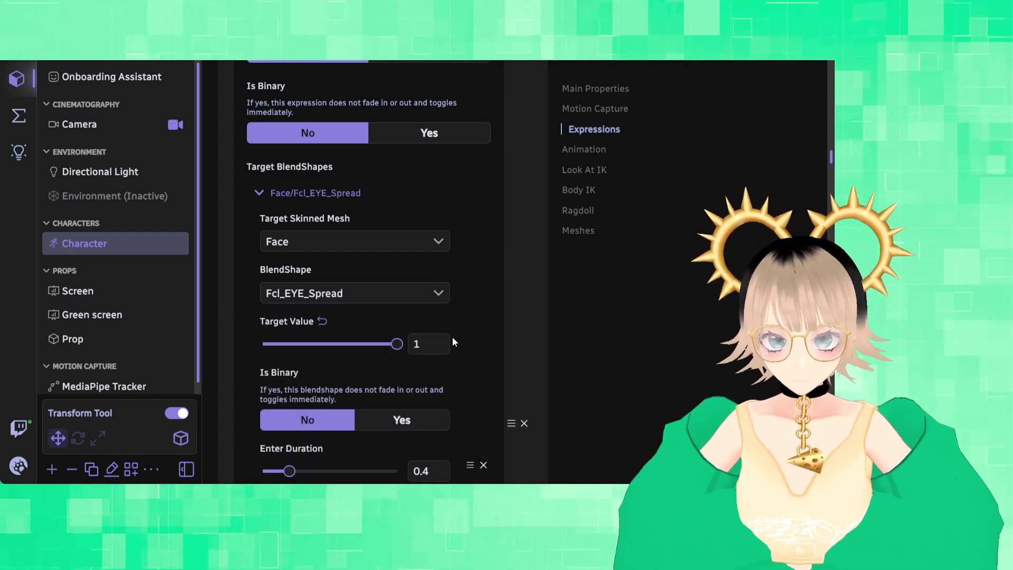
# Step: Add a trigger condition to the wide eyes expression and expand its settings
pyautogui.scroll(-10, 458, 359)
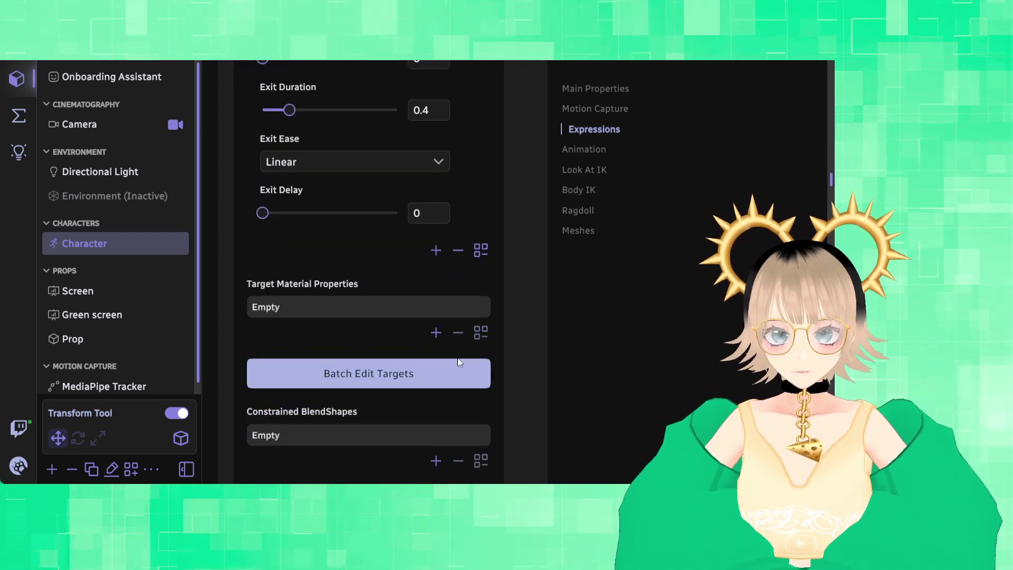
pyautogui.scroll(-5, 458, 358)
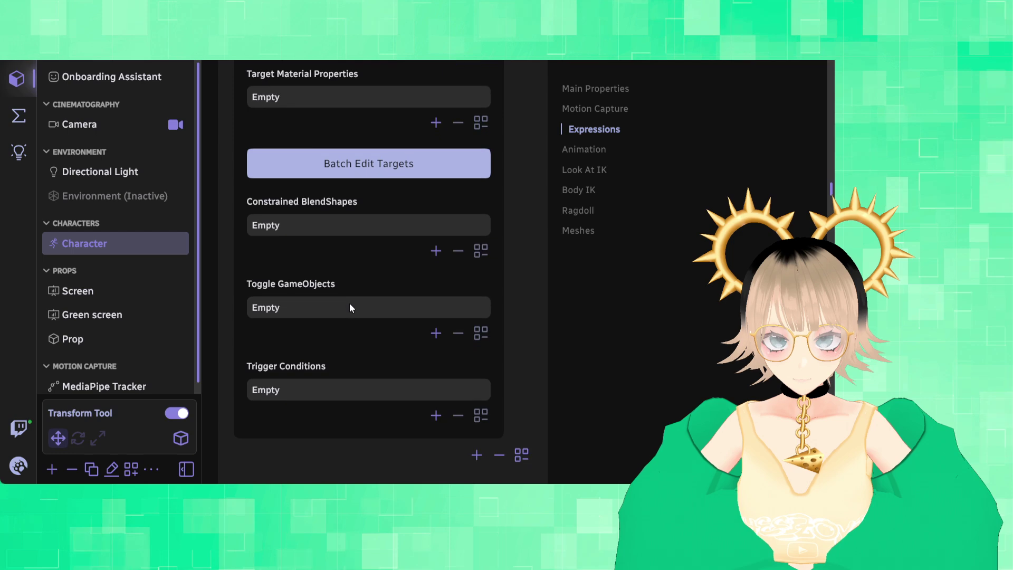
pyautogui.scroll(-2, 349, 307)
pyautogui.click(436, 349)
pyautogui.scroll(-2, 320, 306)
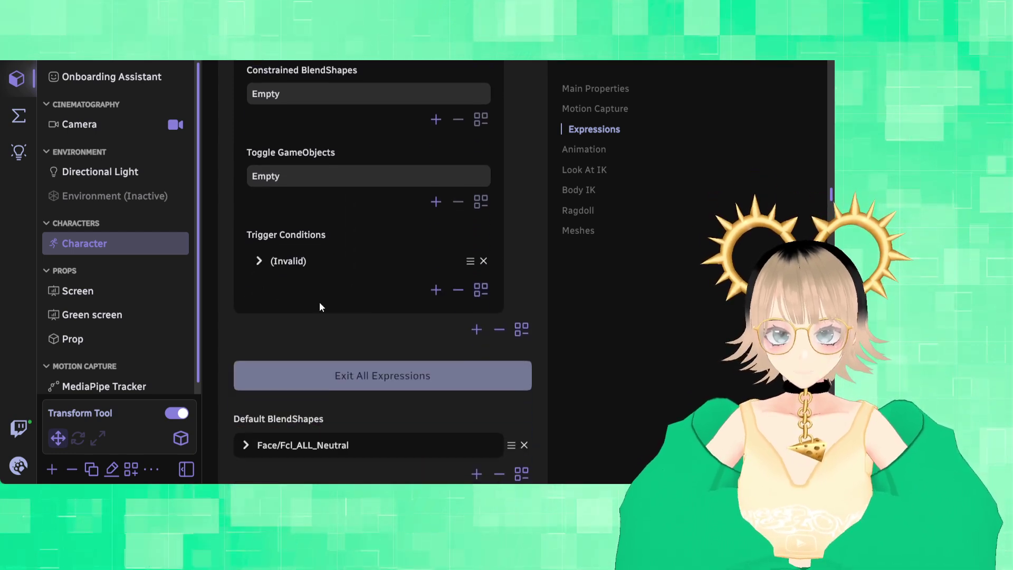
pyautogui.click(258, 260)
pyautogui.scroll(-3, 288, 313)
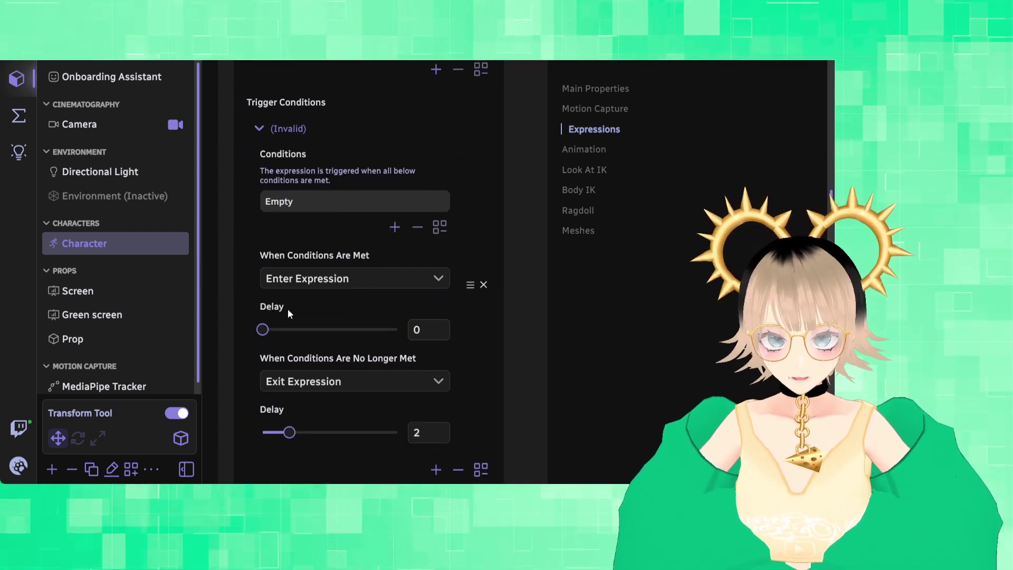
# Step: Add a condition inside the trigger that takes its blendshape value from face tracking, with MediaPipe Tracker as the face tracking asset
pyautogui.click(390, 231)
pyautogui.click(304, 204)
pyautogui.click(398, 253)
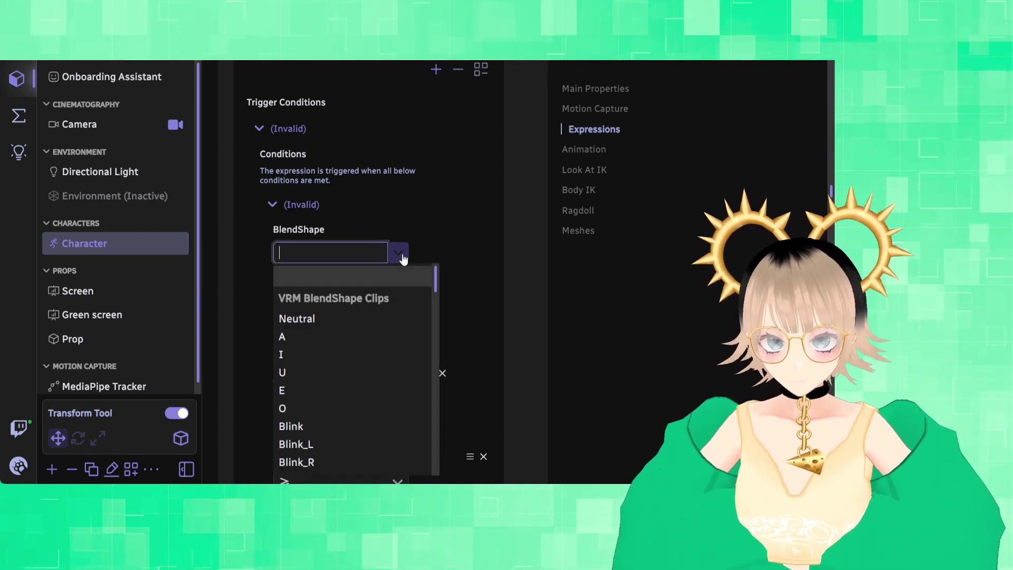
pyautogui.click(374, 355)
pyautogui.click(399, 254)
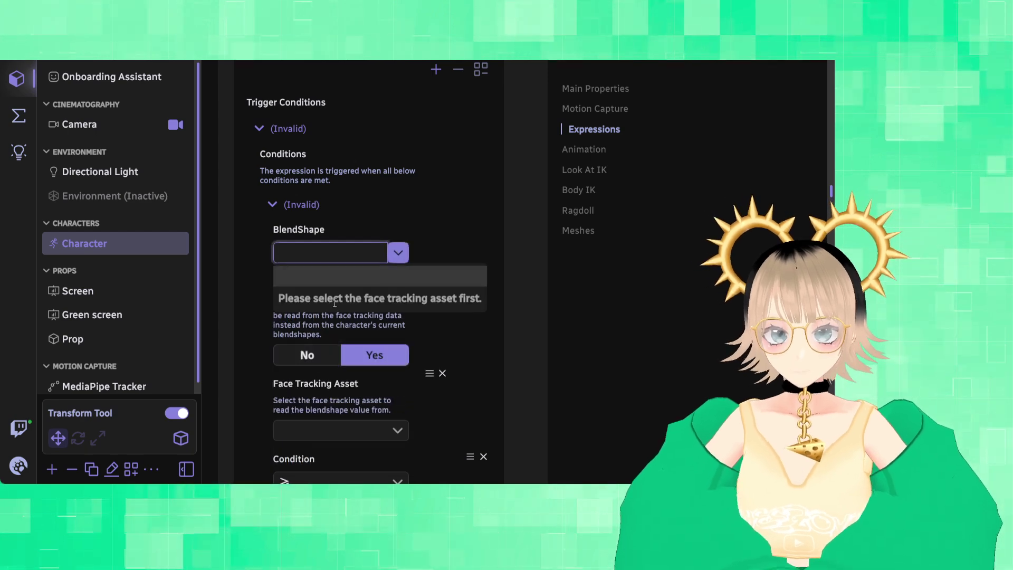
pyautogui.click(396, 431)
pyautogui.click(331, 395)
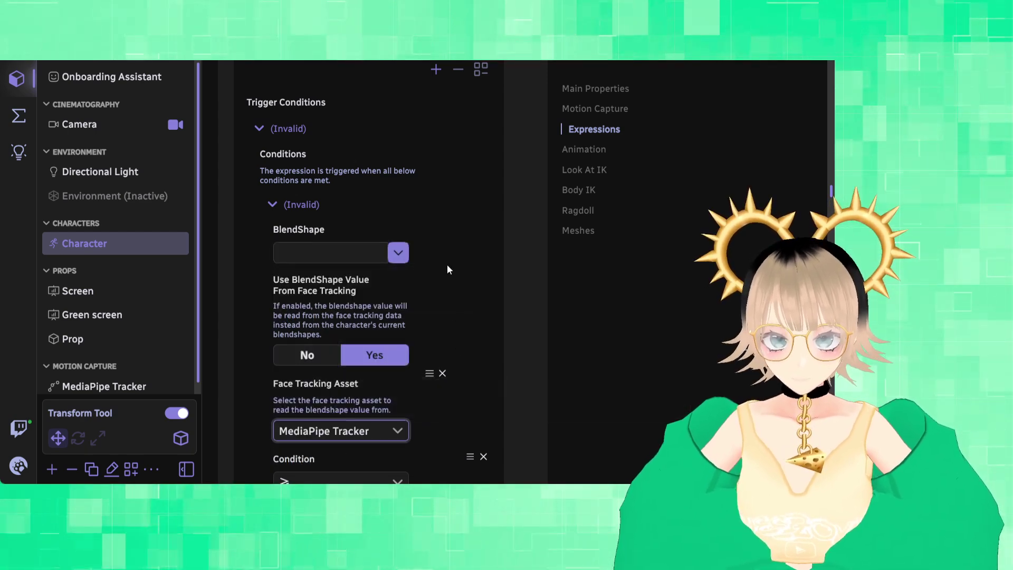
# Step: Set the condition's blendshape to eyeWideLeft with a value of 0.12, and set the exit delay to 0
pyautogui.click(399, 253)
pyautogui.scroll(-4, 375, 325)
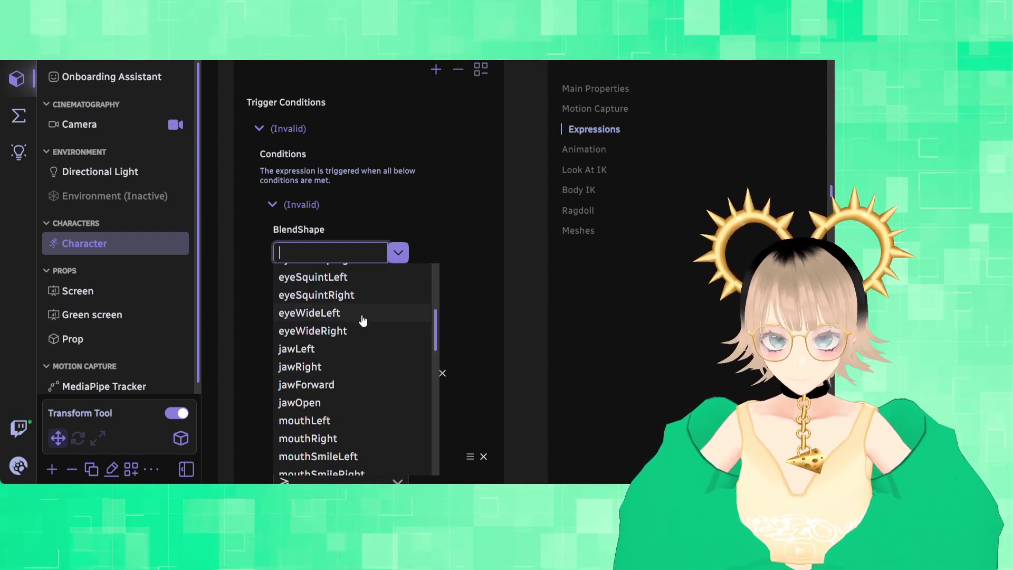
pyautogui.click(362, 317)
pyautogui.scroll(-3, 444, 264)
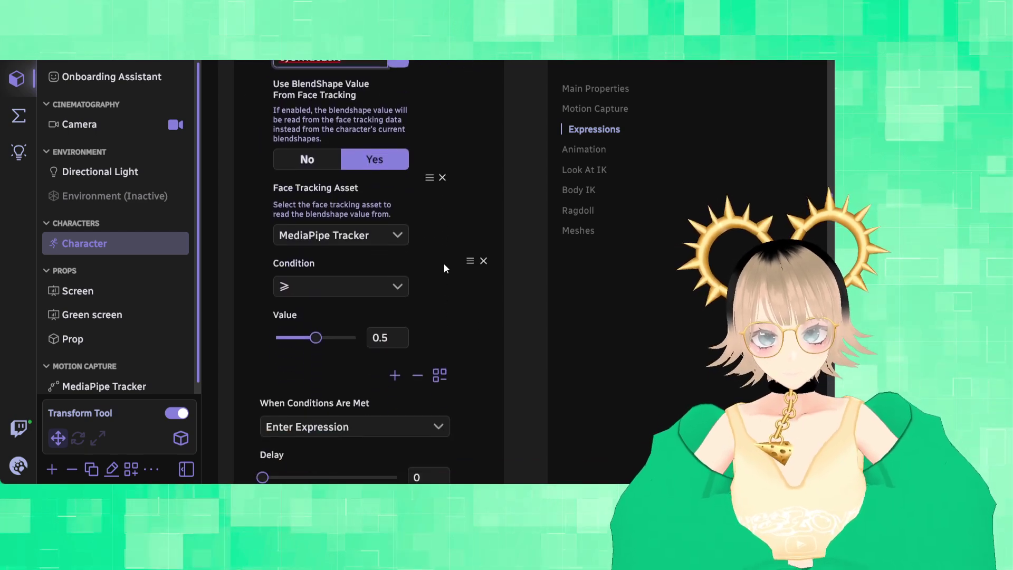
pyautogui.moveTo(315, 338); pyautogui.dragTo(286, 343)
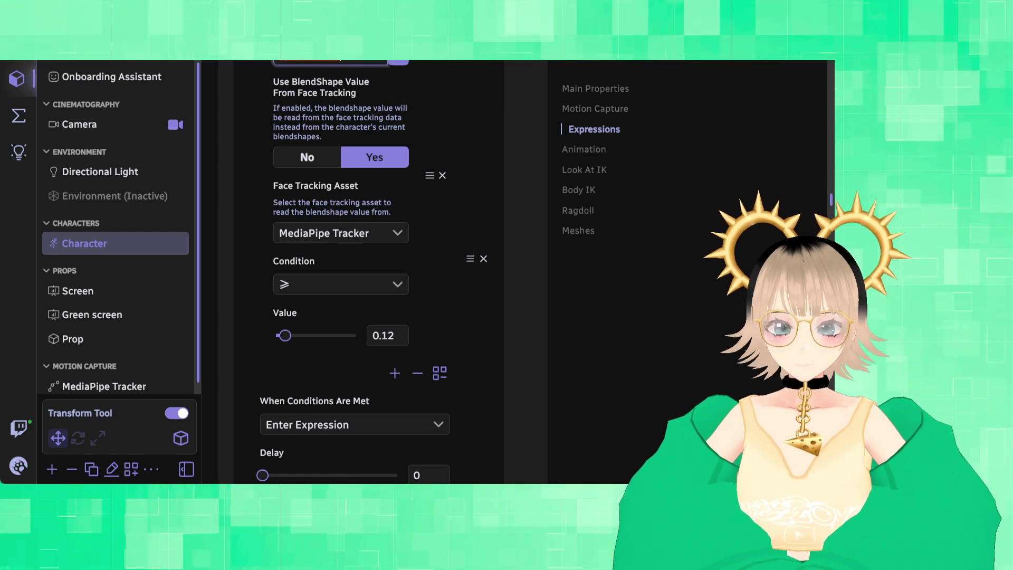
pyautogui.scroll(-5, 355, 294)
pyautogui.moveTo(311, 316); pyautogui.dragTo(252, 315)
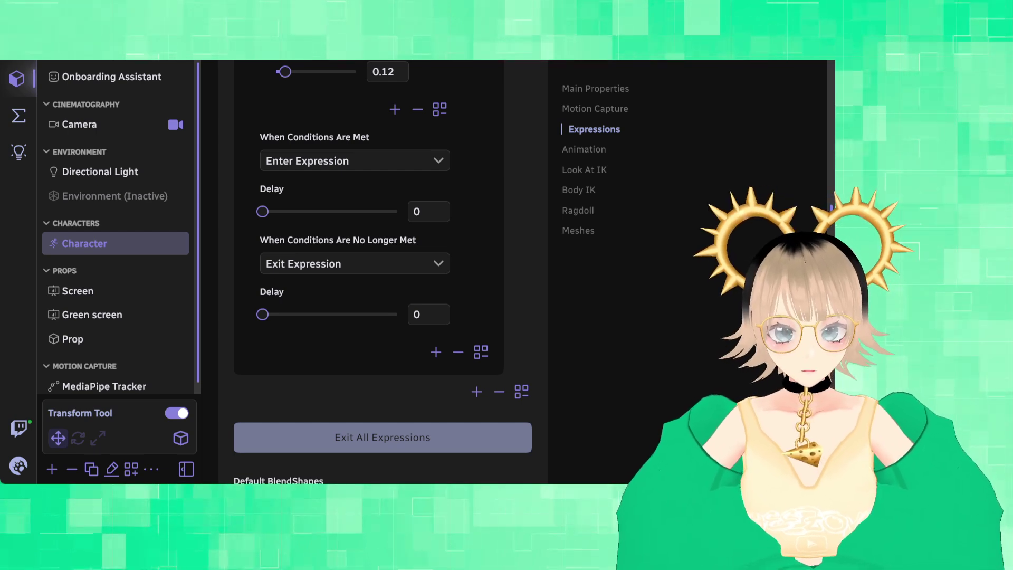
# Step: Set the target value of the wide eyes expression's Fcl_EYE_Spread blendshape to 4
pyautogui.scroll(10, 440, 357)
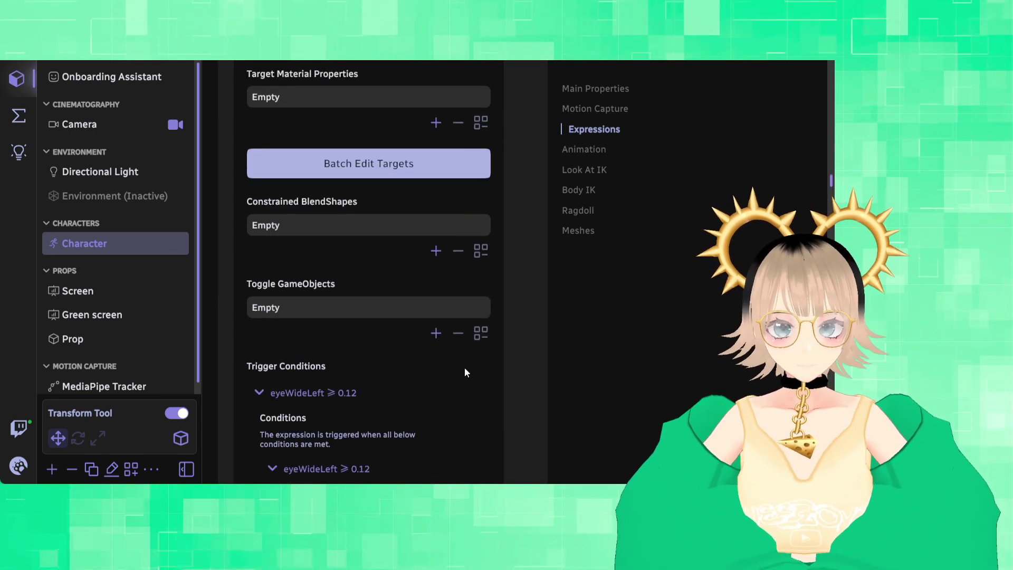
pyautogui.scroll(15, 465, 368)
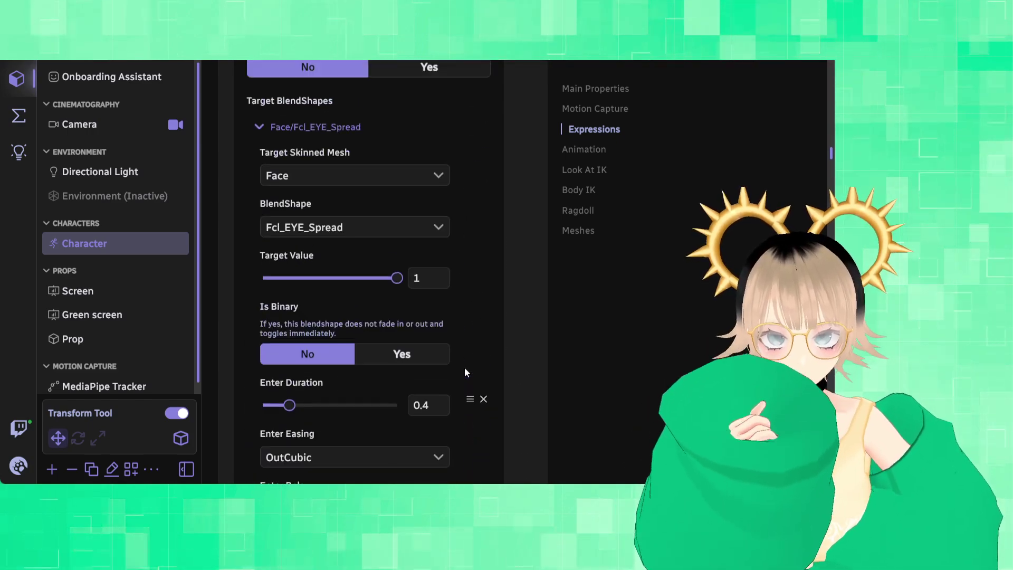
pyautogui.scroll(8, 464, 369)
pyautogui.scroll(-3, 457, 388)
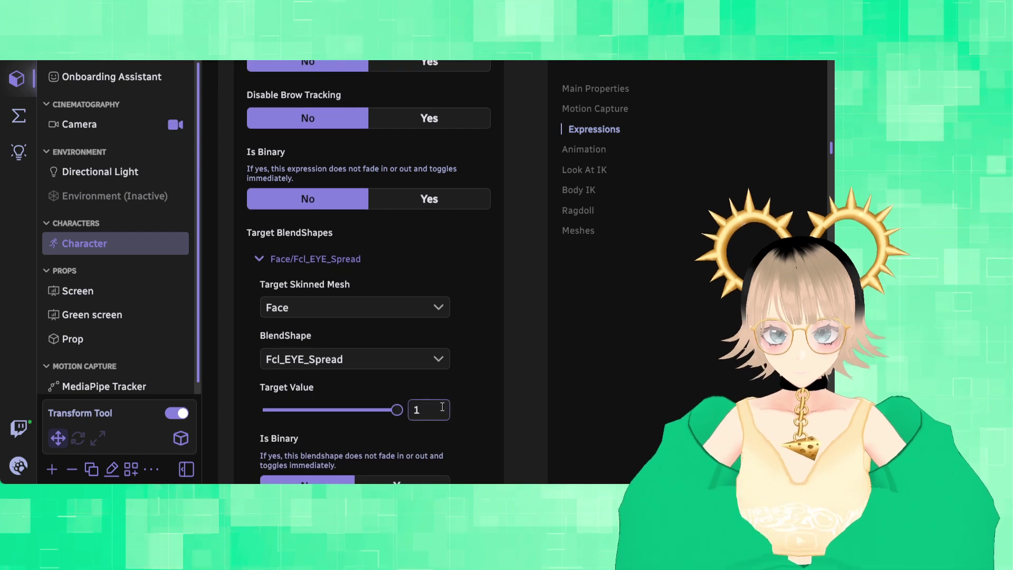
pyautogui.doubleClick(441, 407)
pyautogui.write('4')
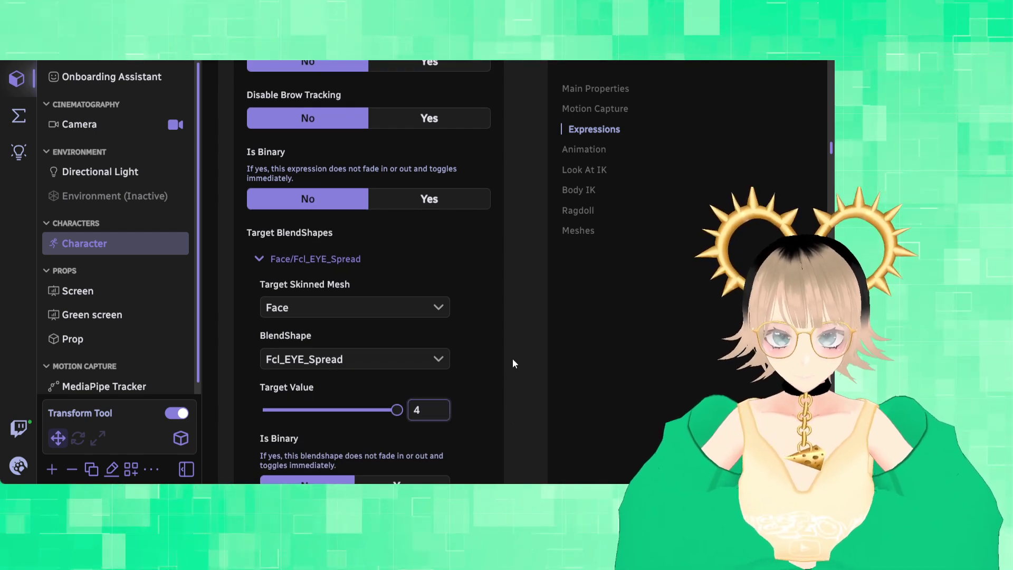
pyautogui.click(513, 359)
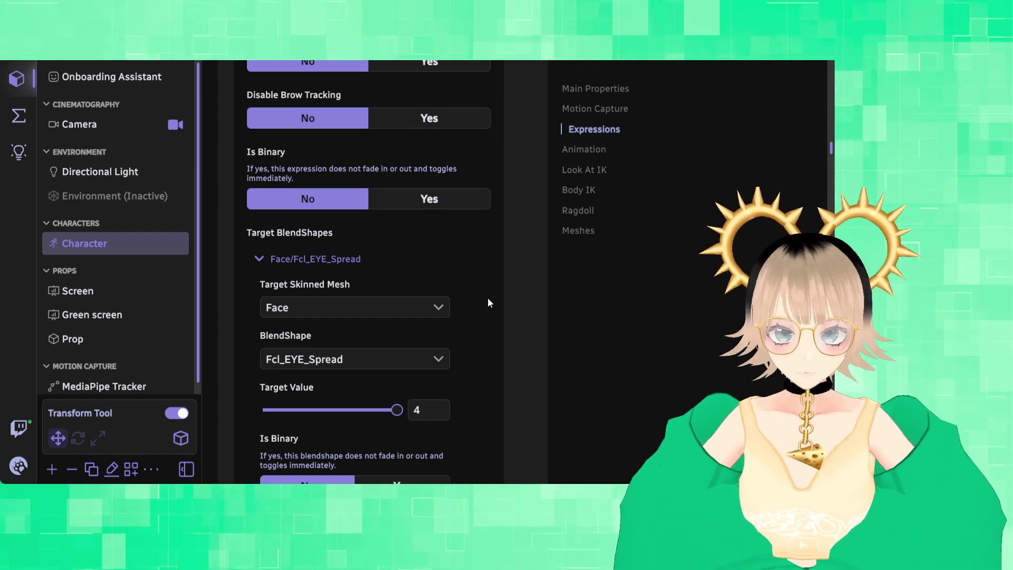
# Step: Open the saved scene named "new expressions test"
pyautogui.scroll(15, 488, 302)
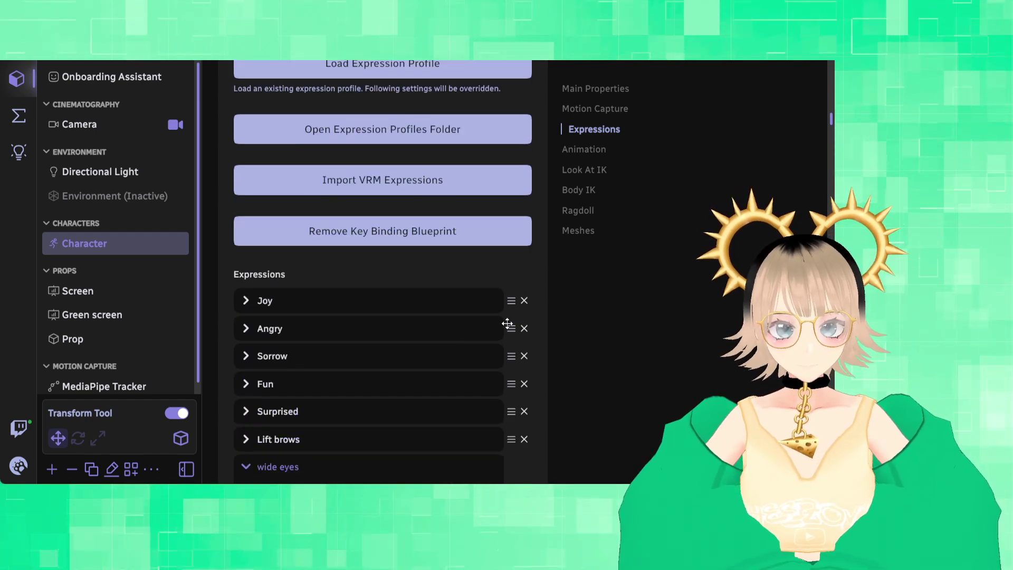
pyautogui.scroll(8, 506, 323)
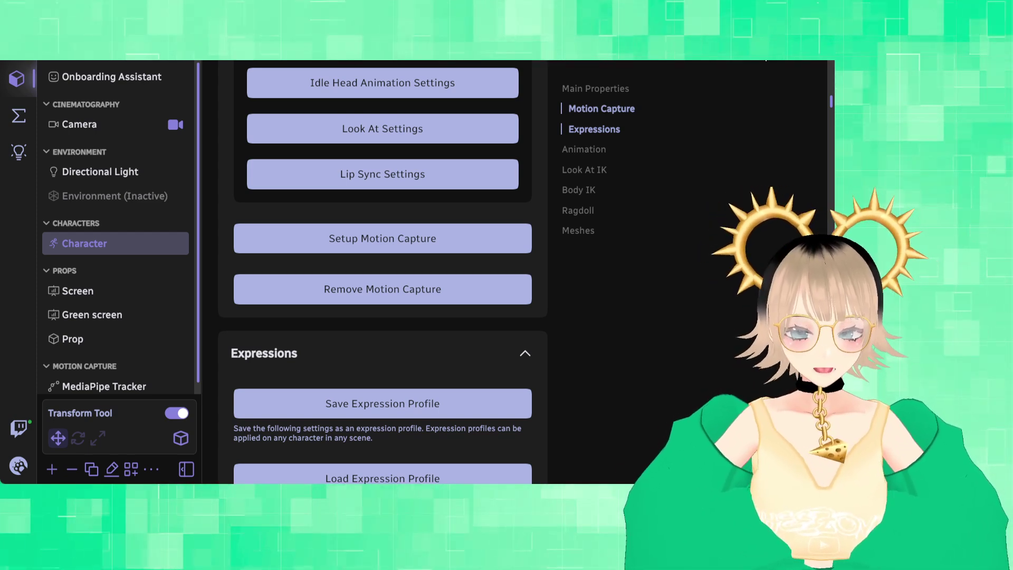
pyautogui.click(26, 458)
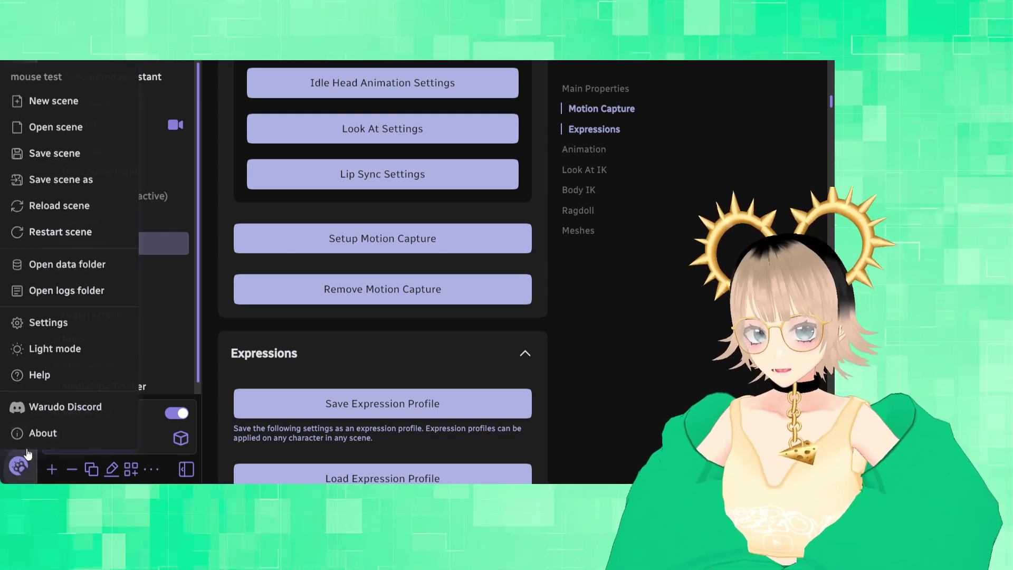
pyautogui.click(70, 127)
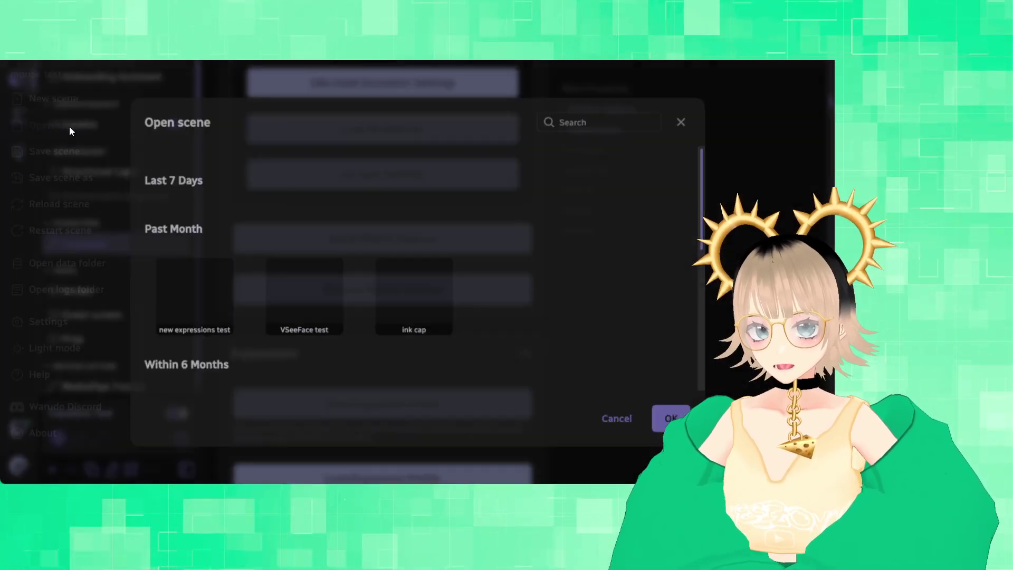
pyautogui.click(174, 296)
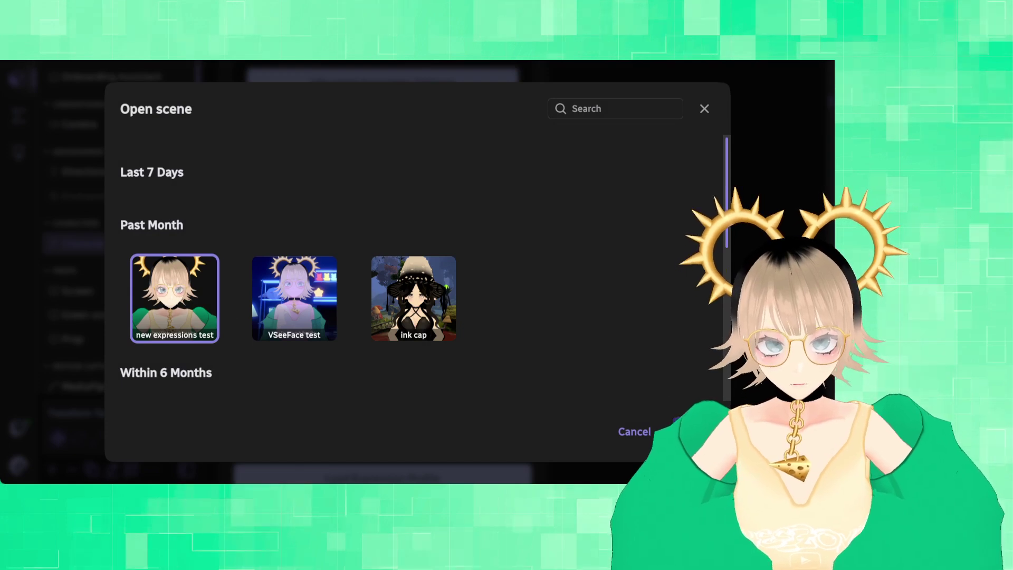
pyautogui.click(693, 432)
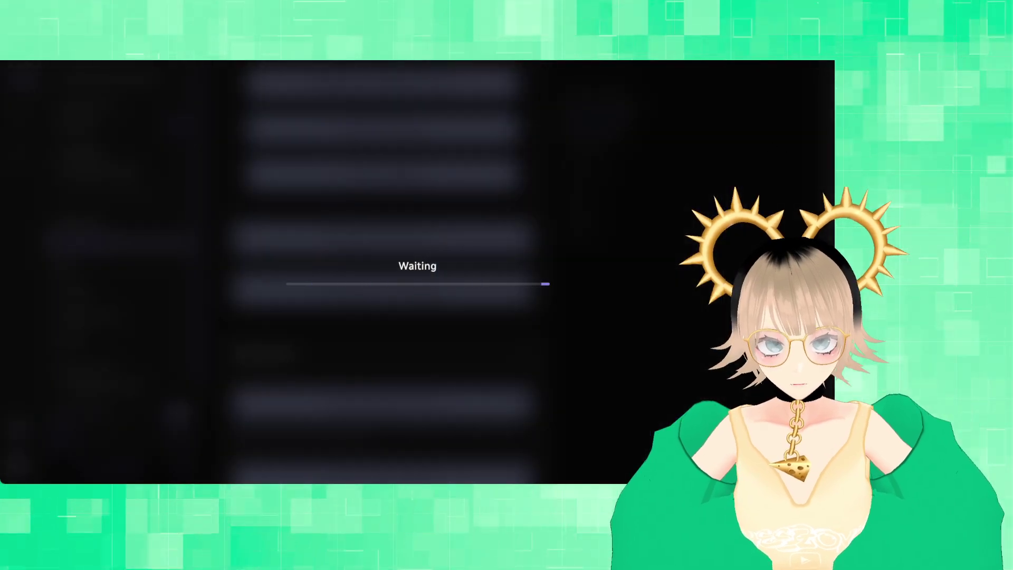